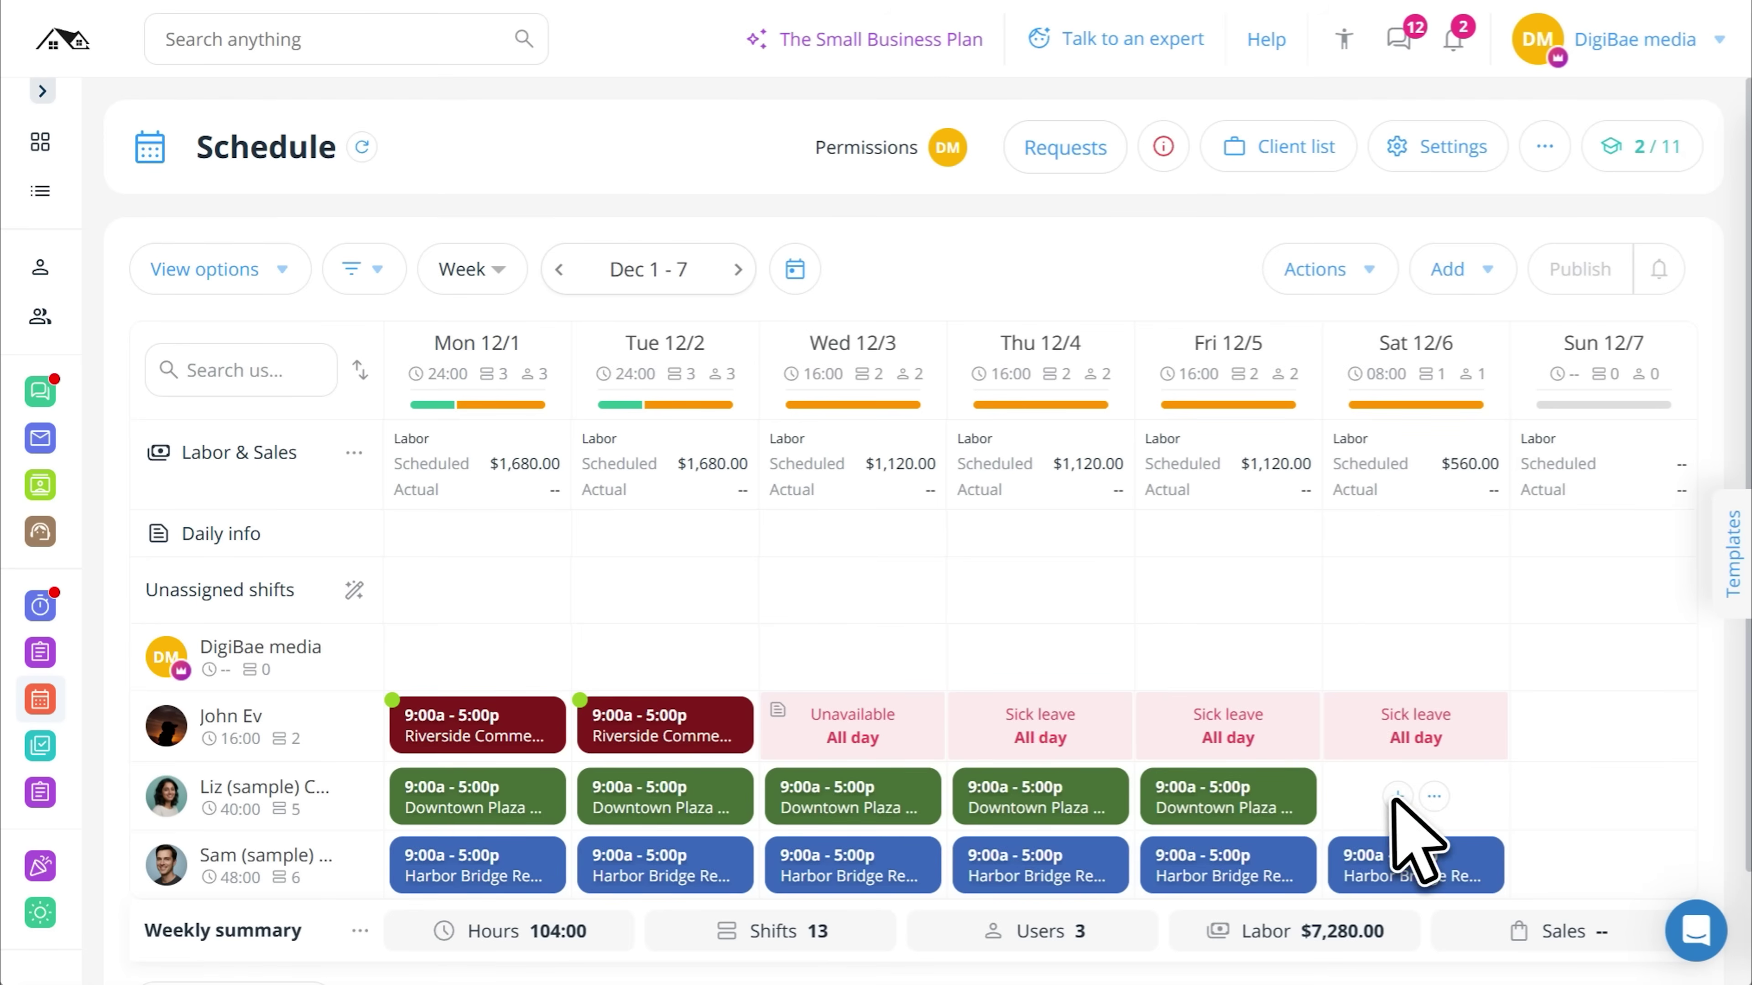
Publish a Sat Dec 6 shift for the second sample worker at Riverside Commercial Complex, noting 'Message me before going'
left_click(1399, 797)
left_click(1467, 462)
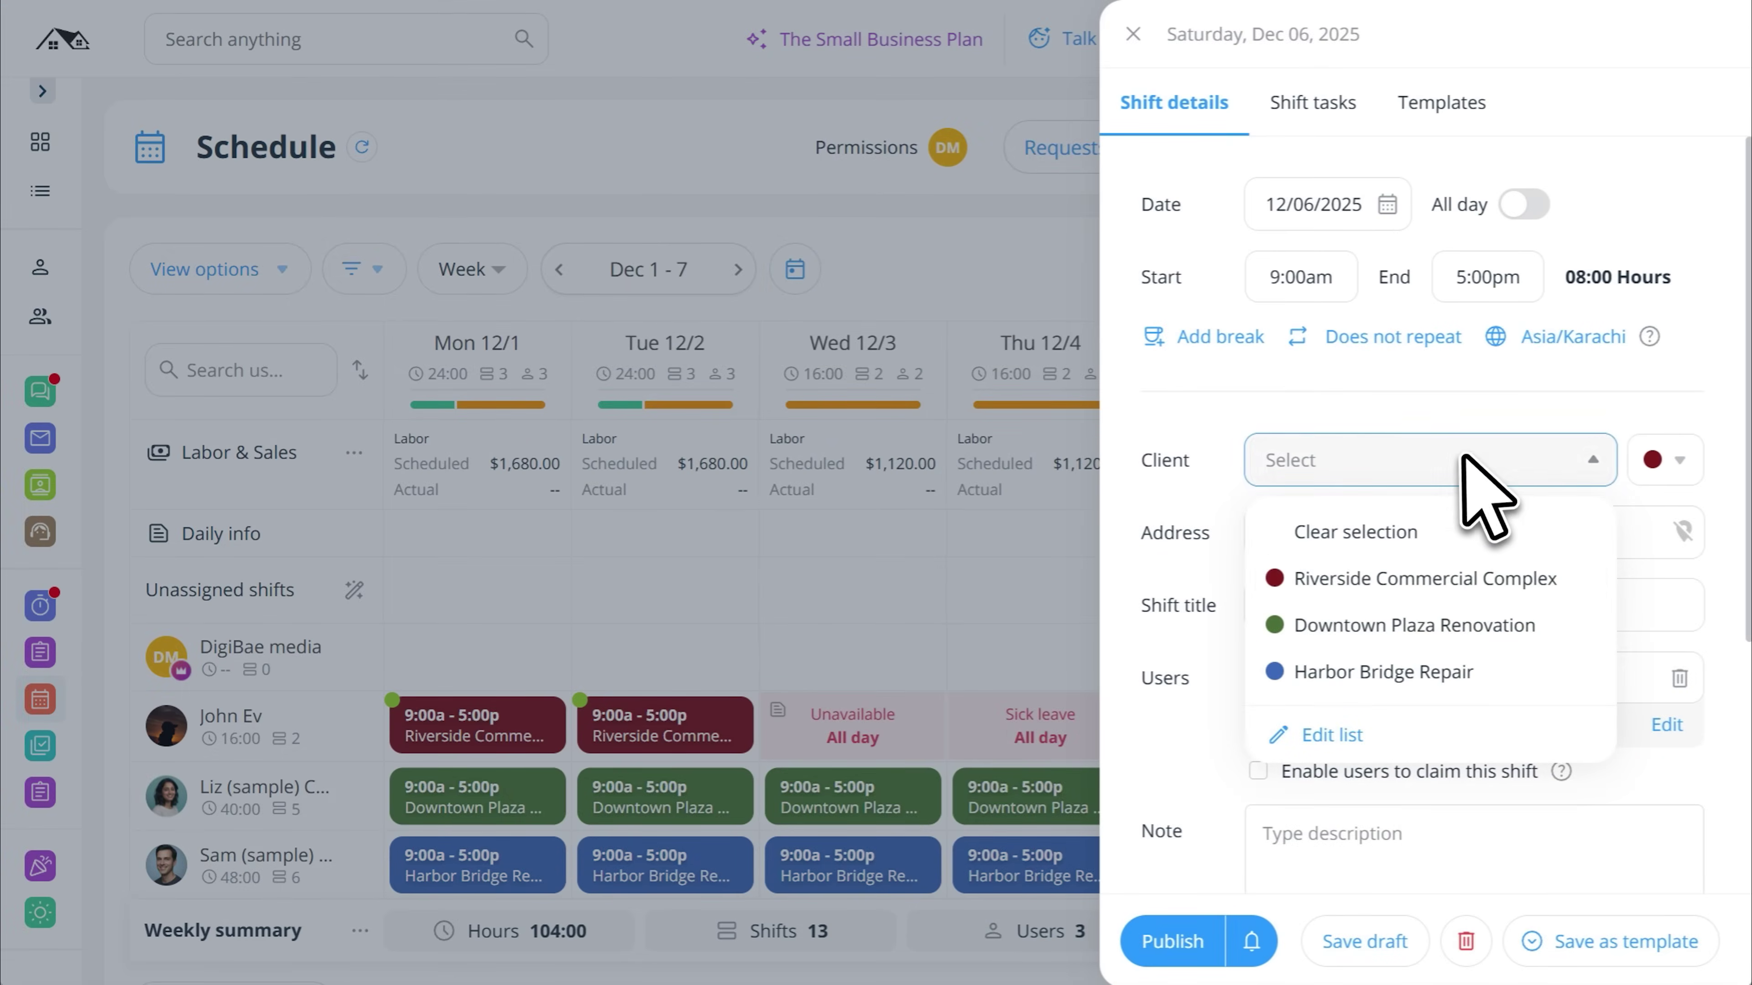
left_click(1433, 586)
scroll(1446, 637, "down", 5)
left_click(1446, 520)
type("Message me before going")
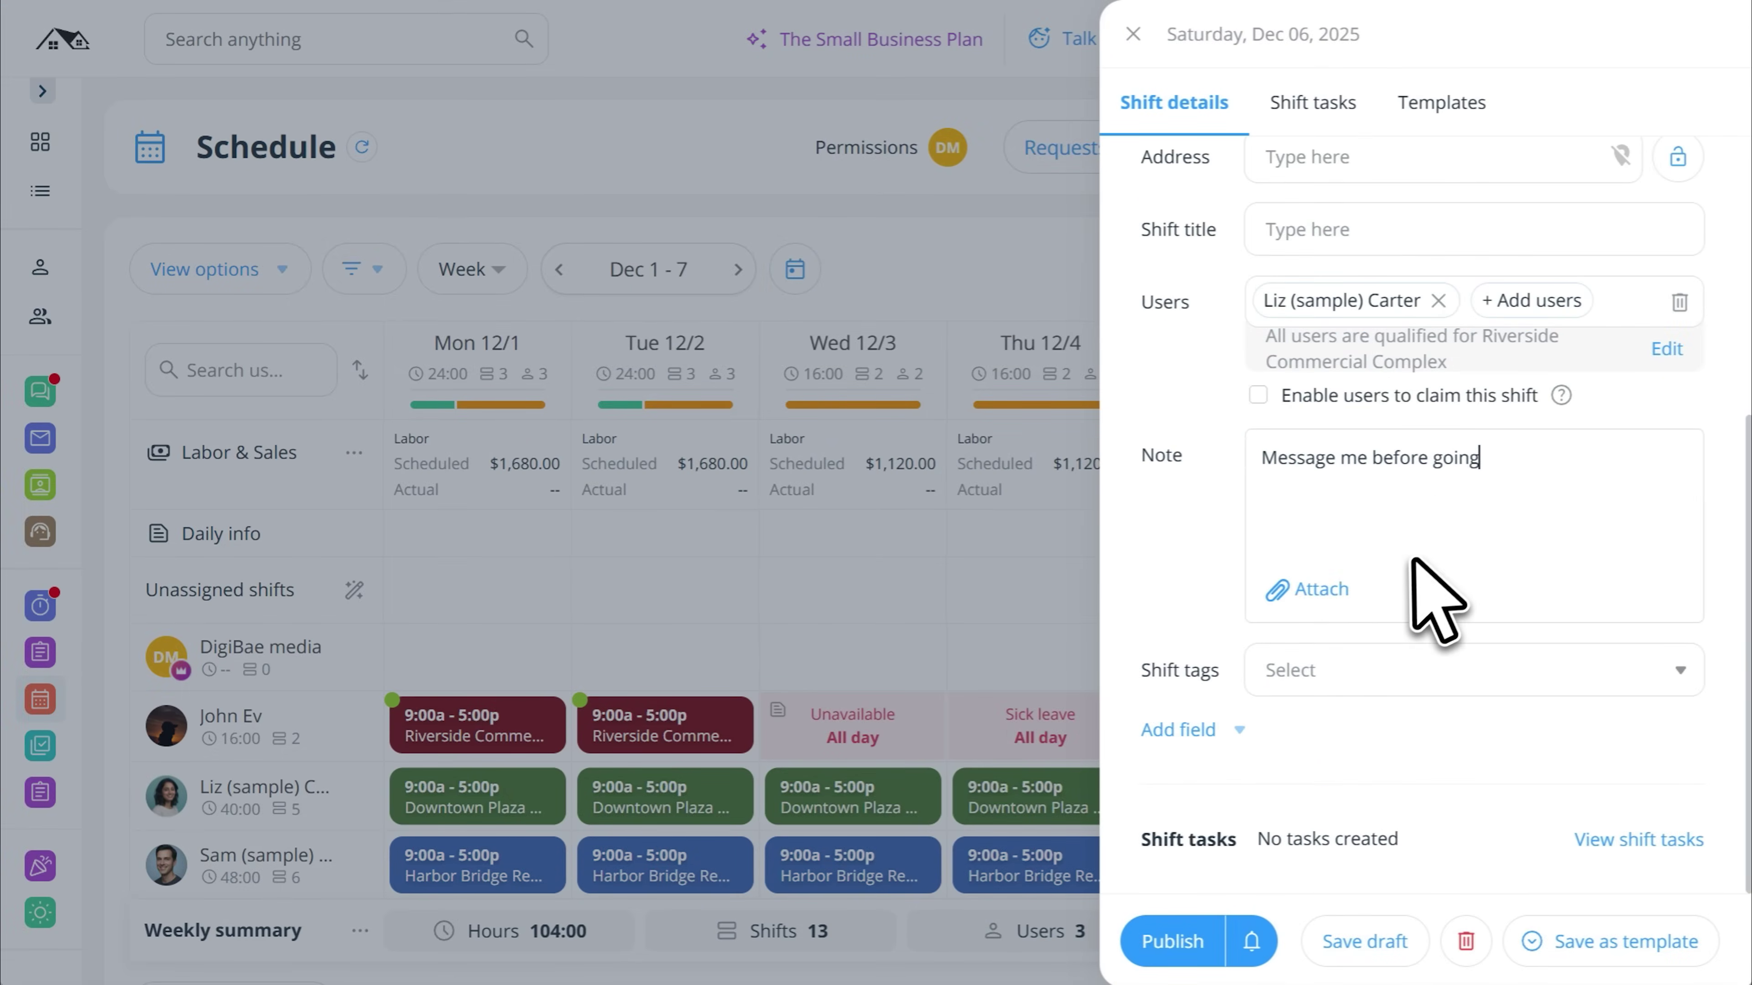
left_click(1203, 939)
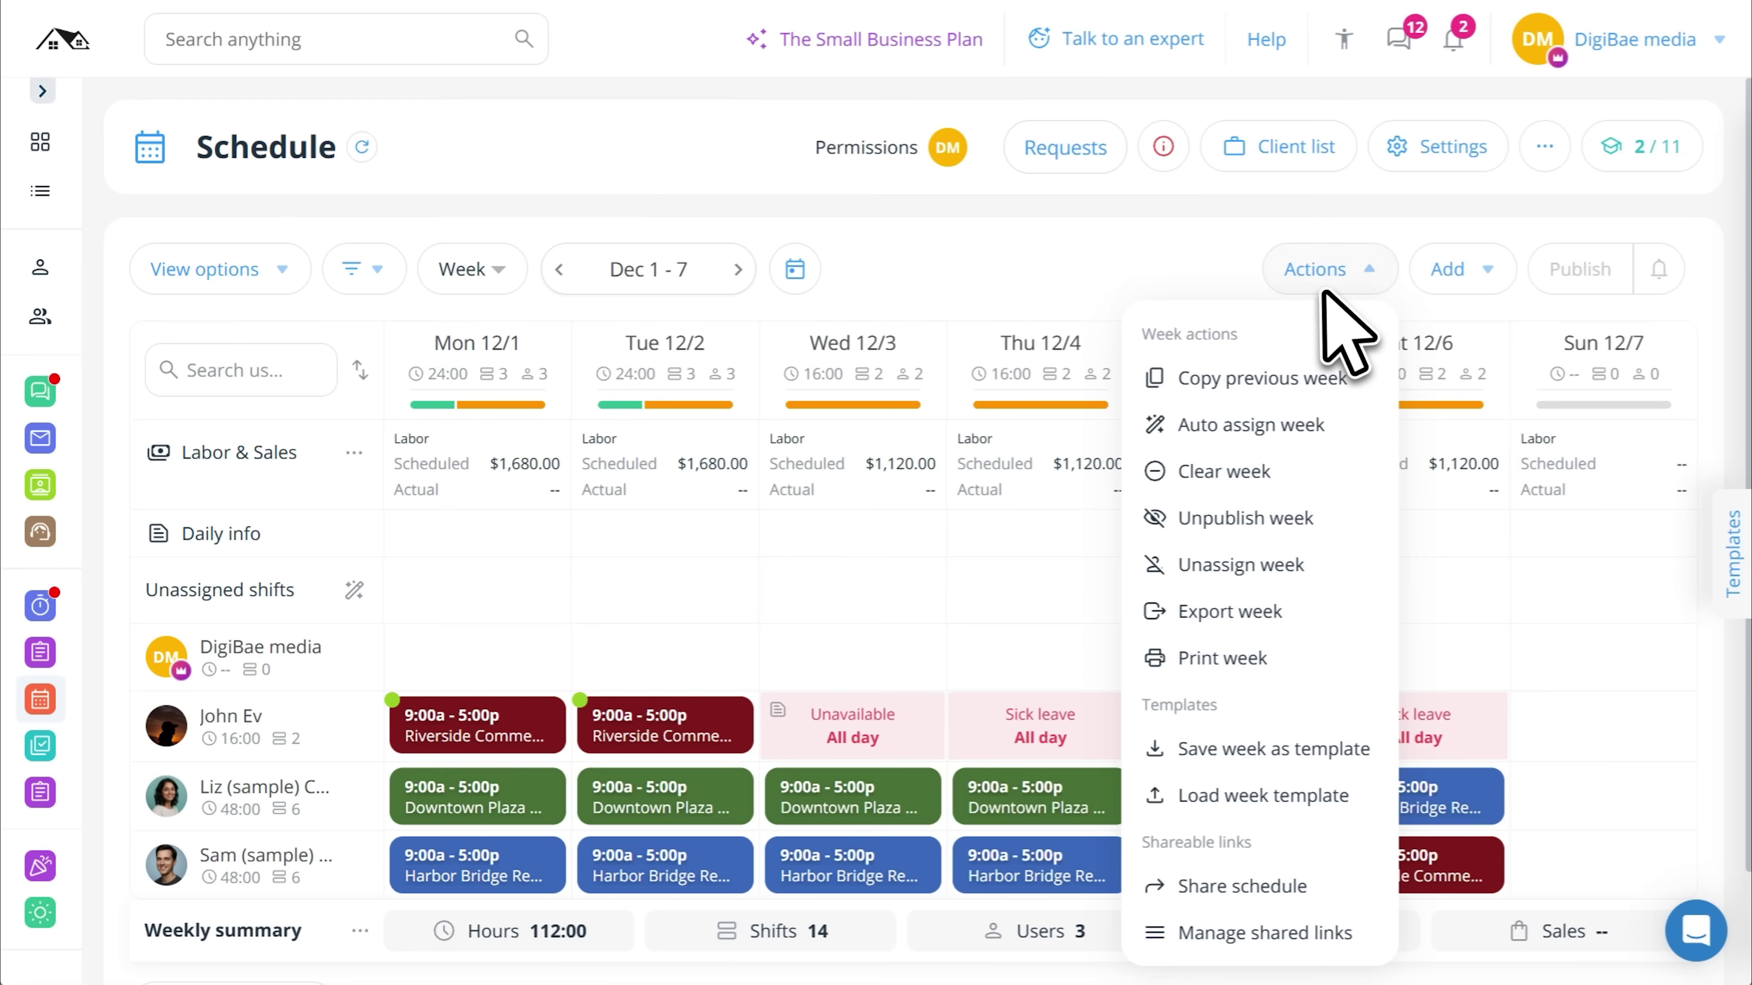
Duplicate the Saturday shift and auto-assign the week's 4 open shifts
left_click(1214, 749)
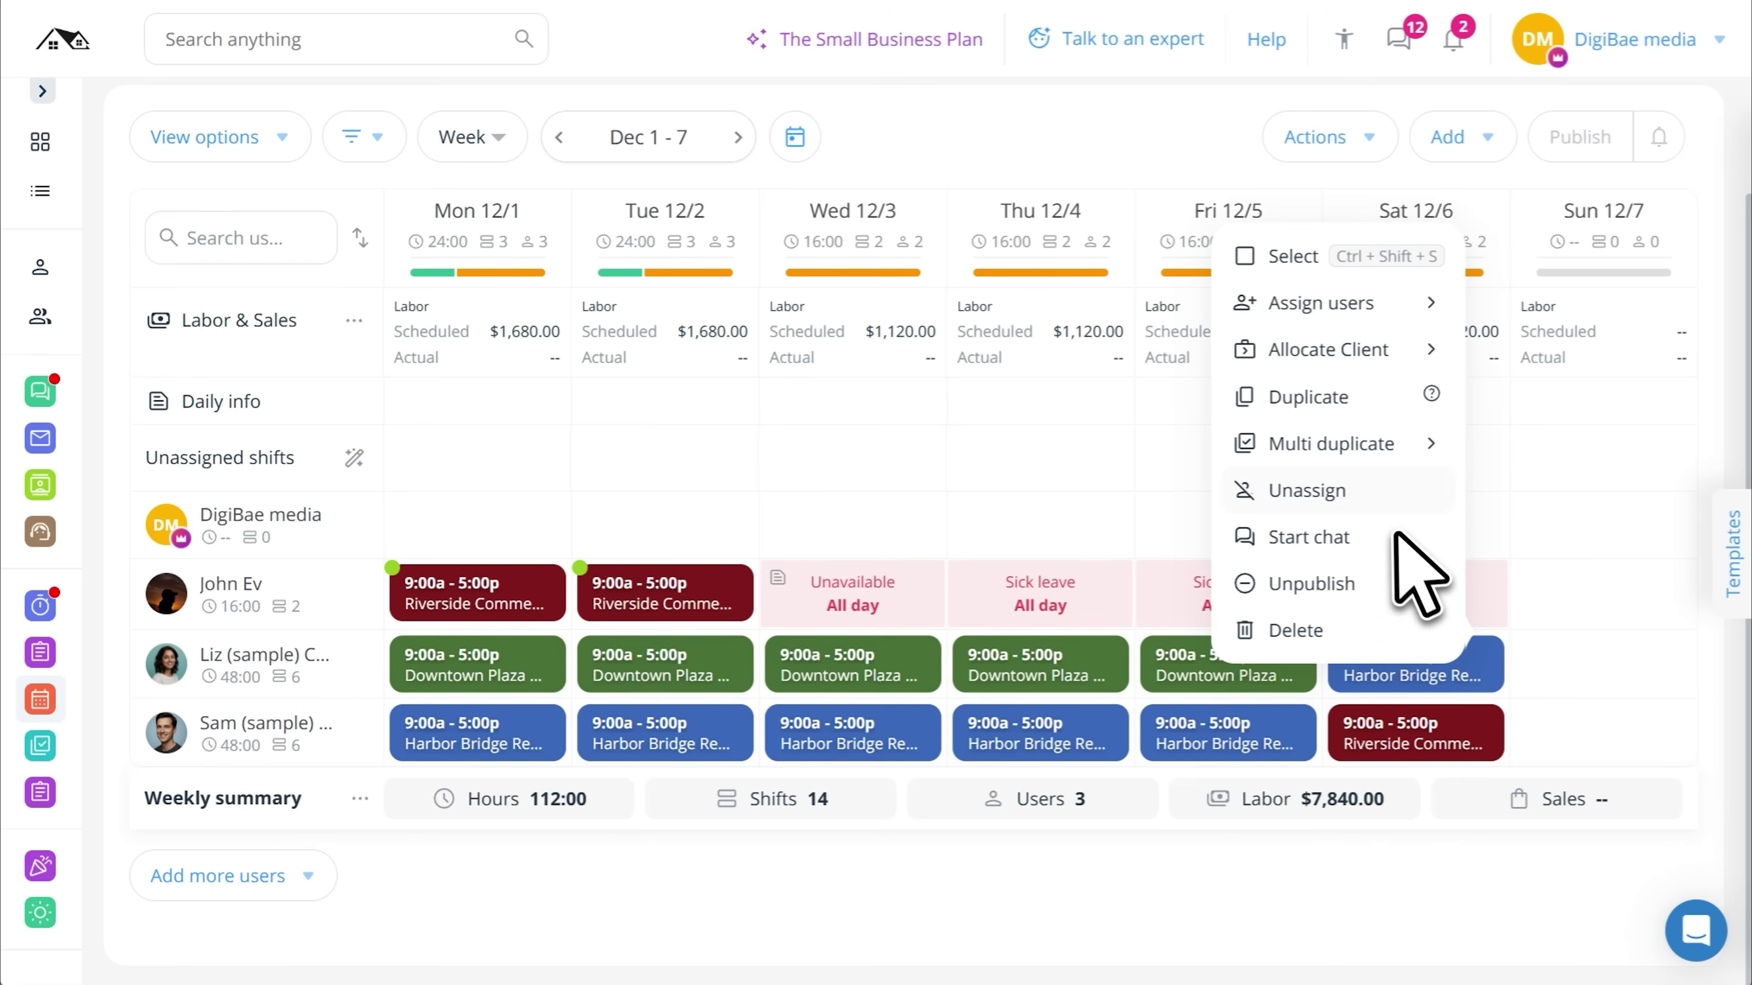
left_click(1323, 413)
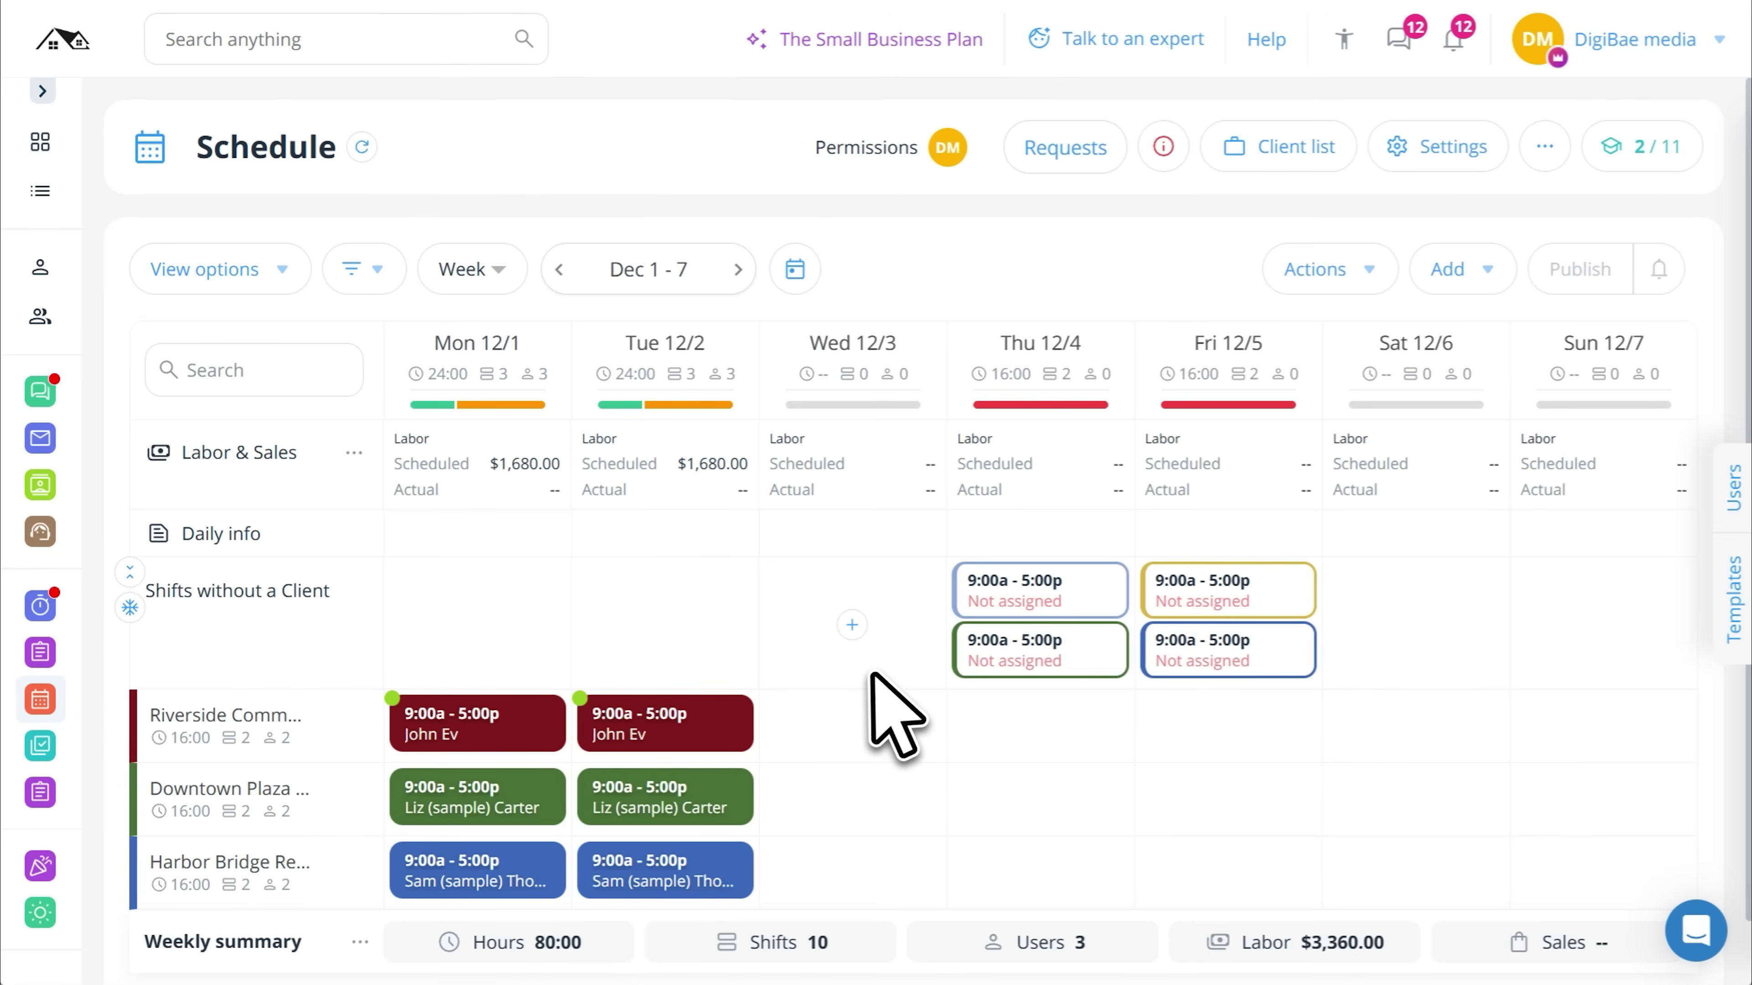
left_click(1362, 272)
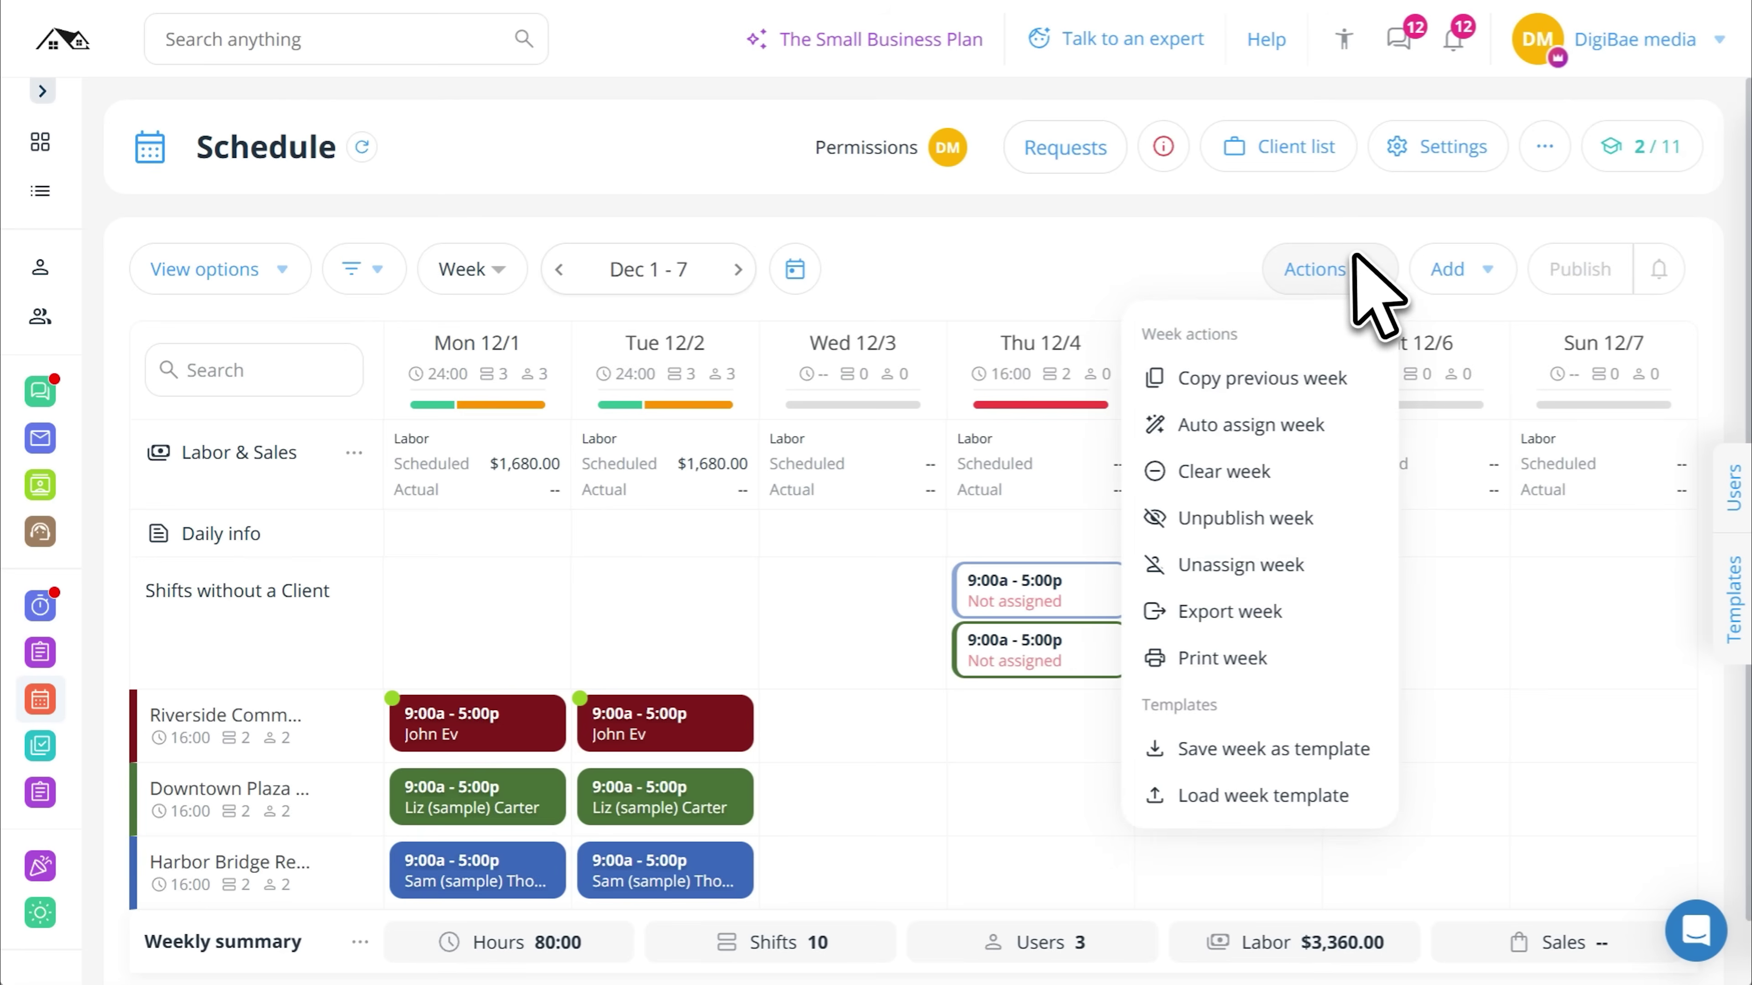
left_click(1324, 427)
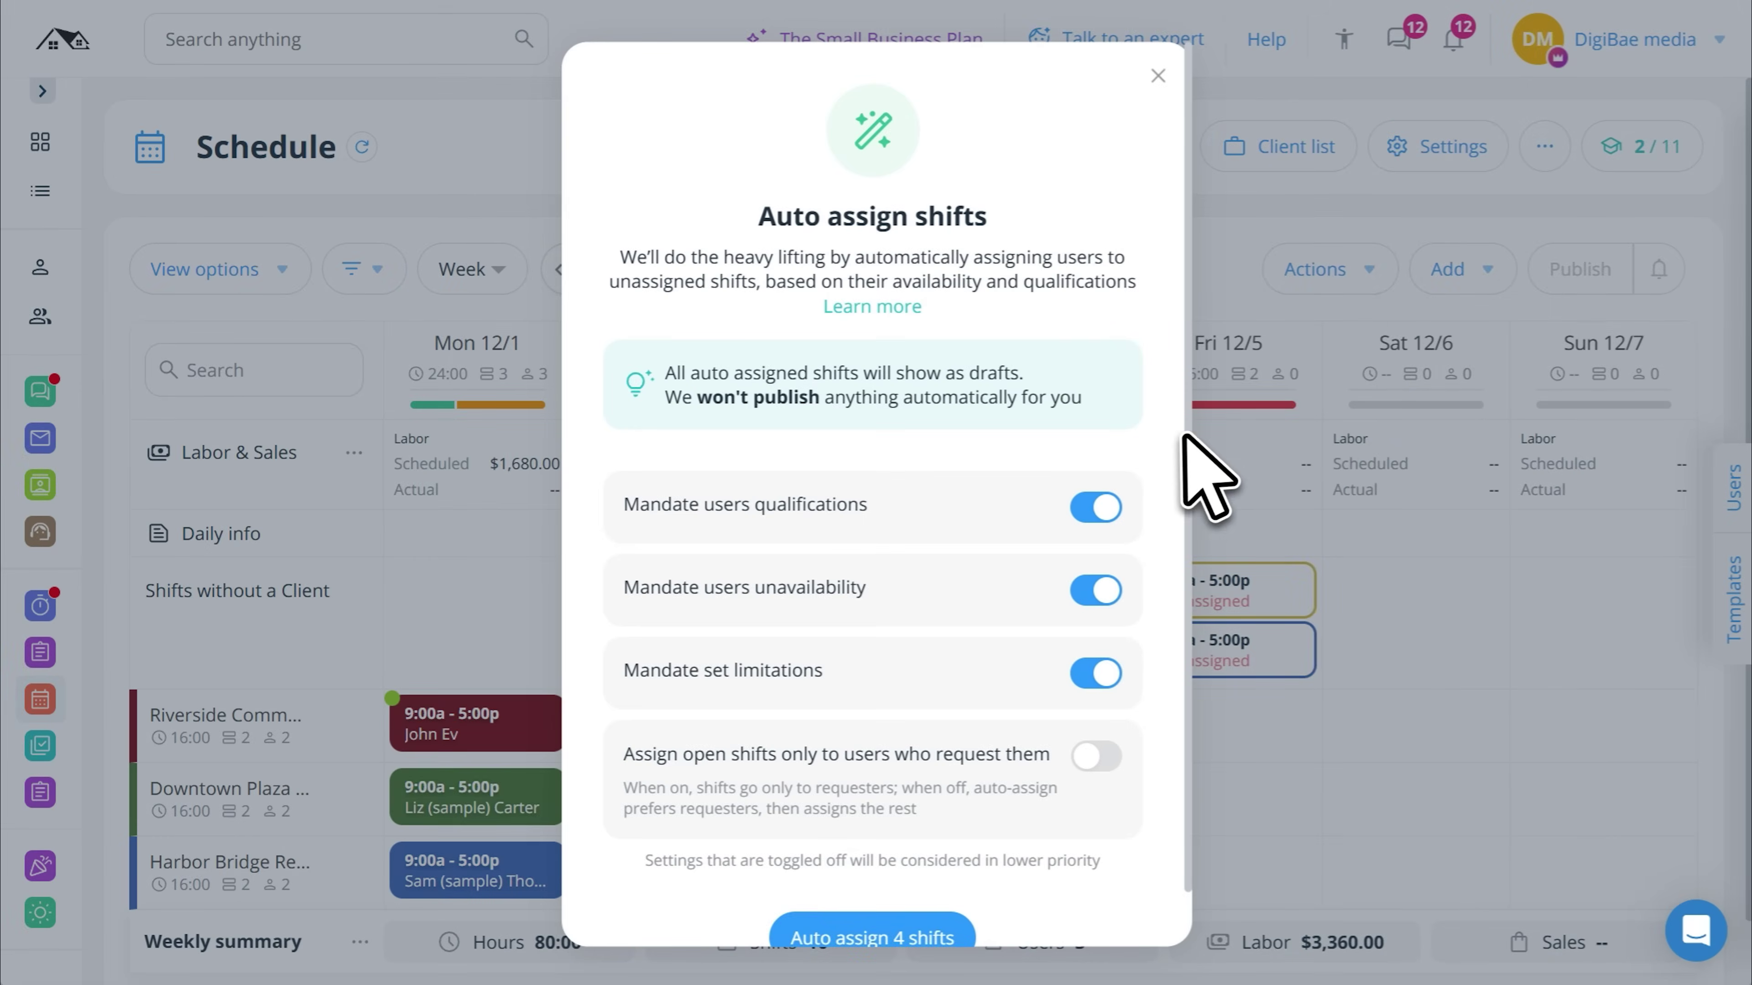
scroll(1120, 438, "down", 1)
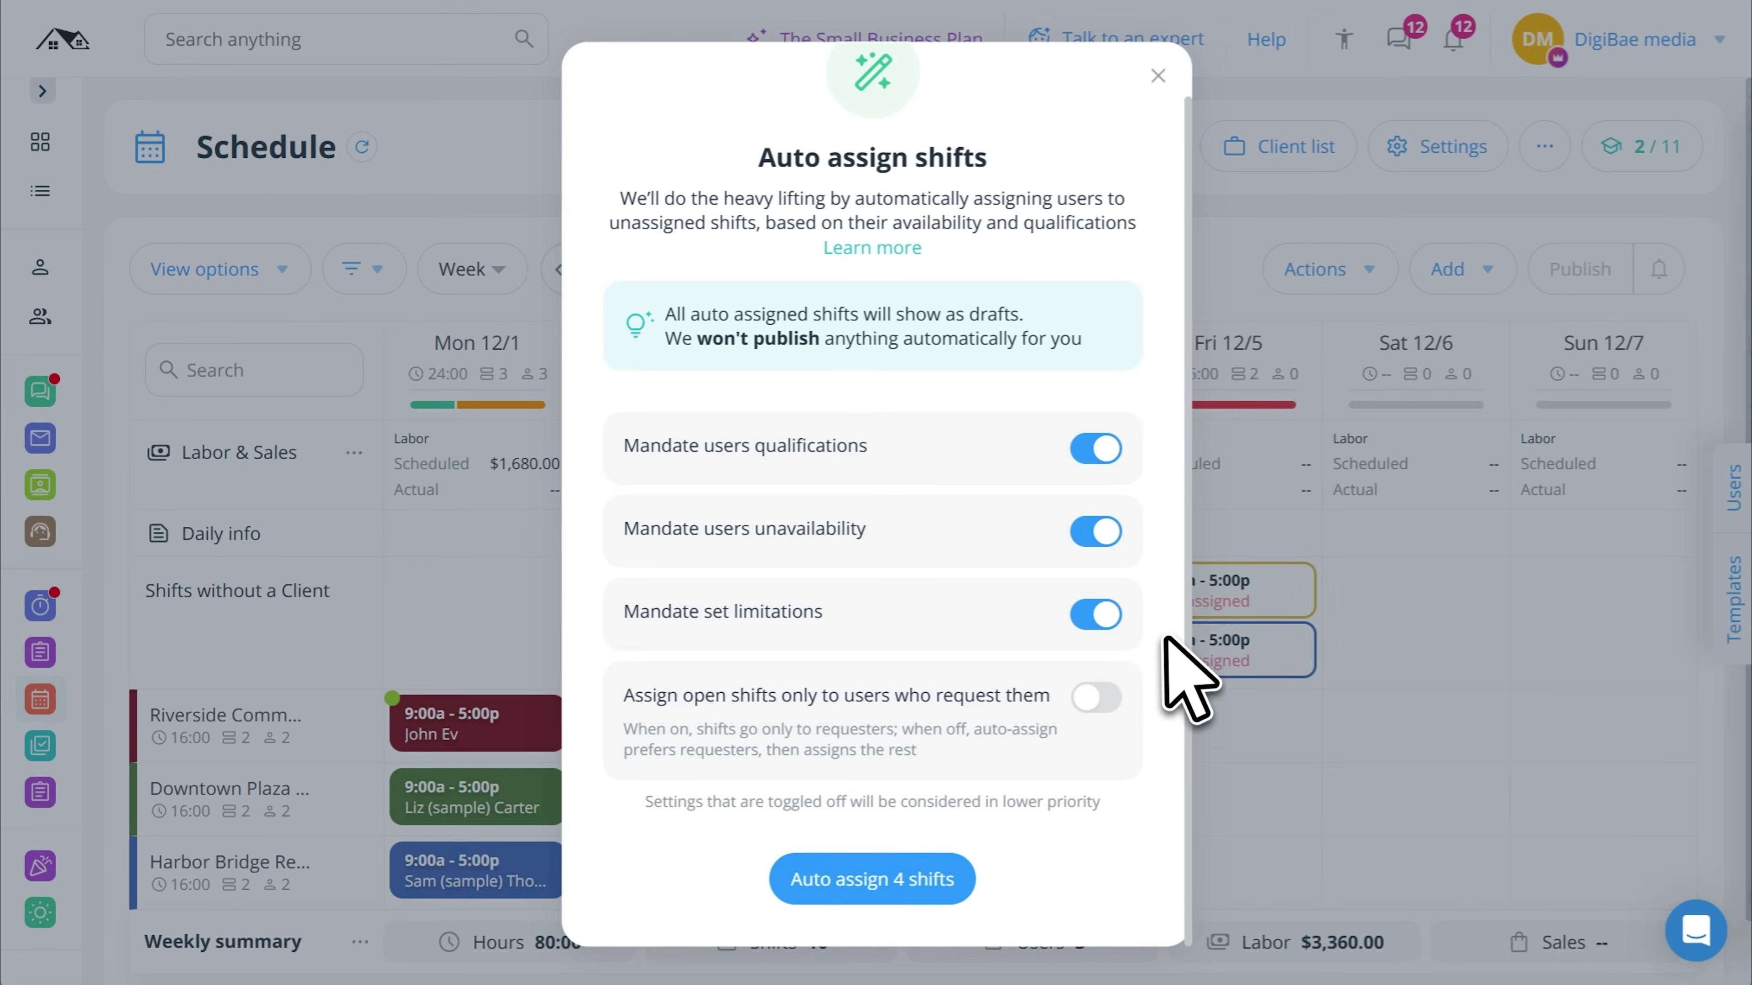
left_click(955, 880)
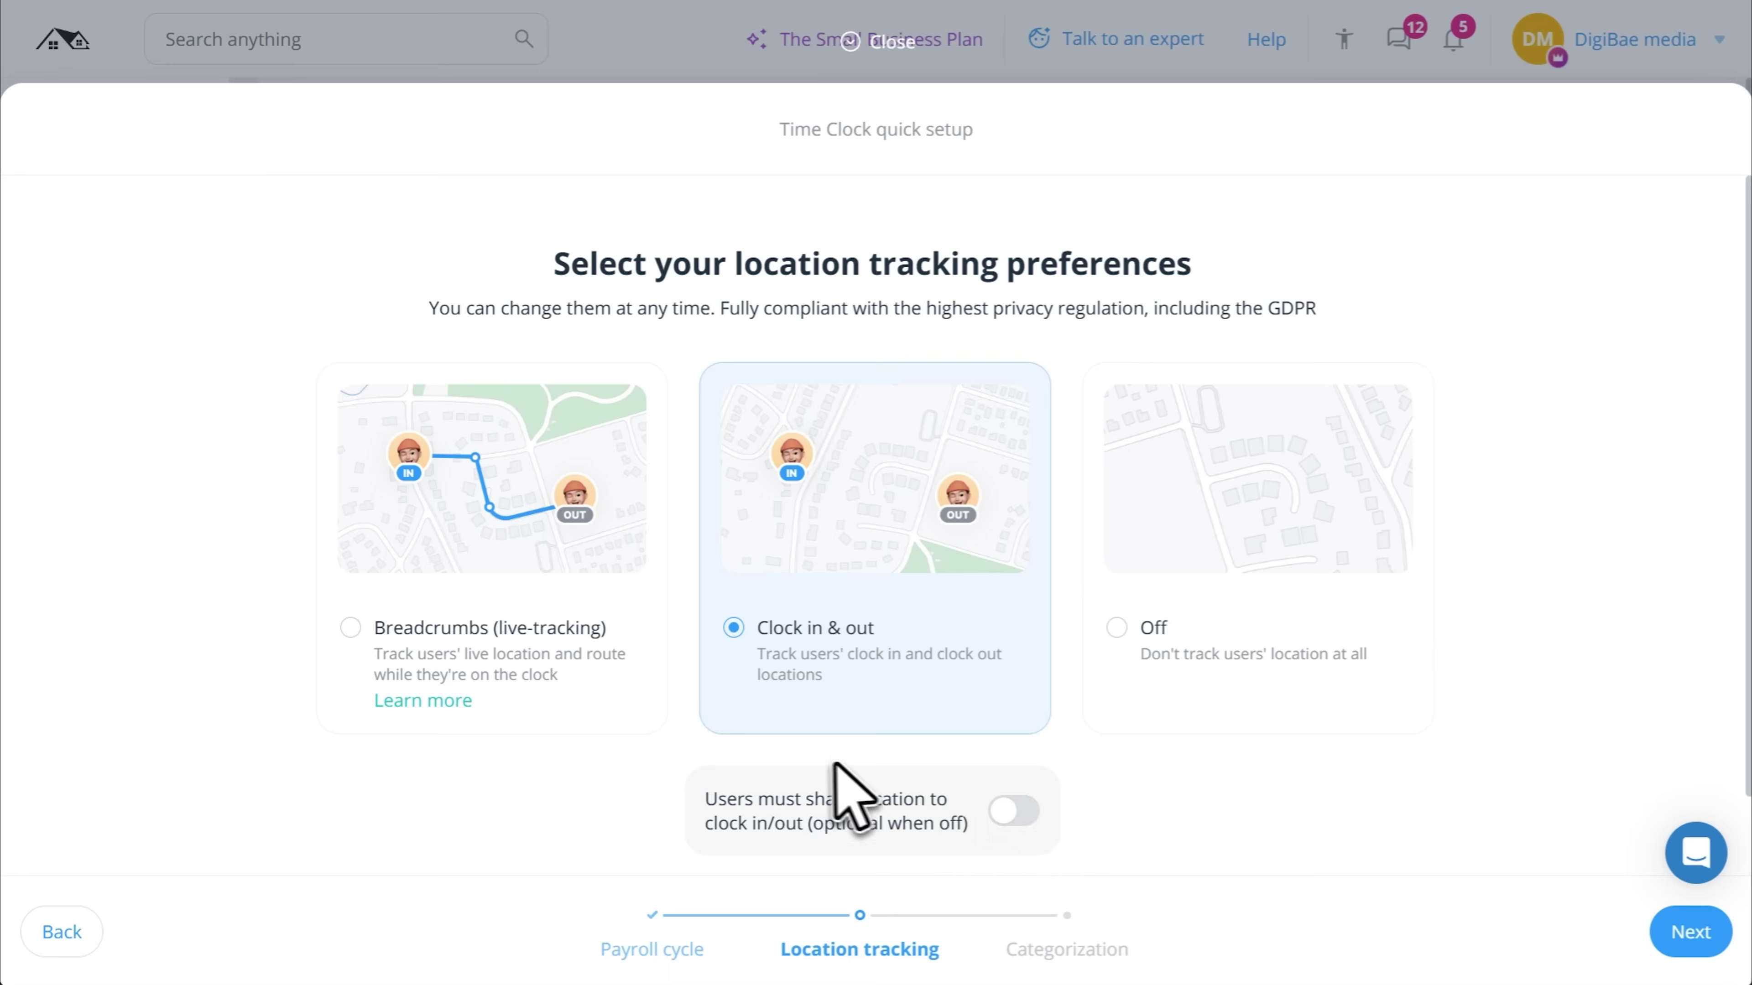
Choose Clock in & out location tracking instead of live breadcrumbs, finish setup, and switch to timesheets
left_click(473, 703)
left_click(855, 685)
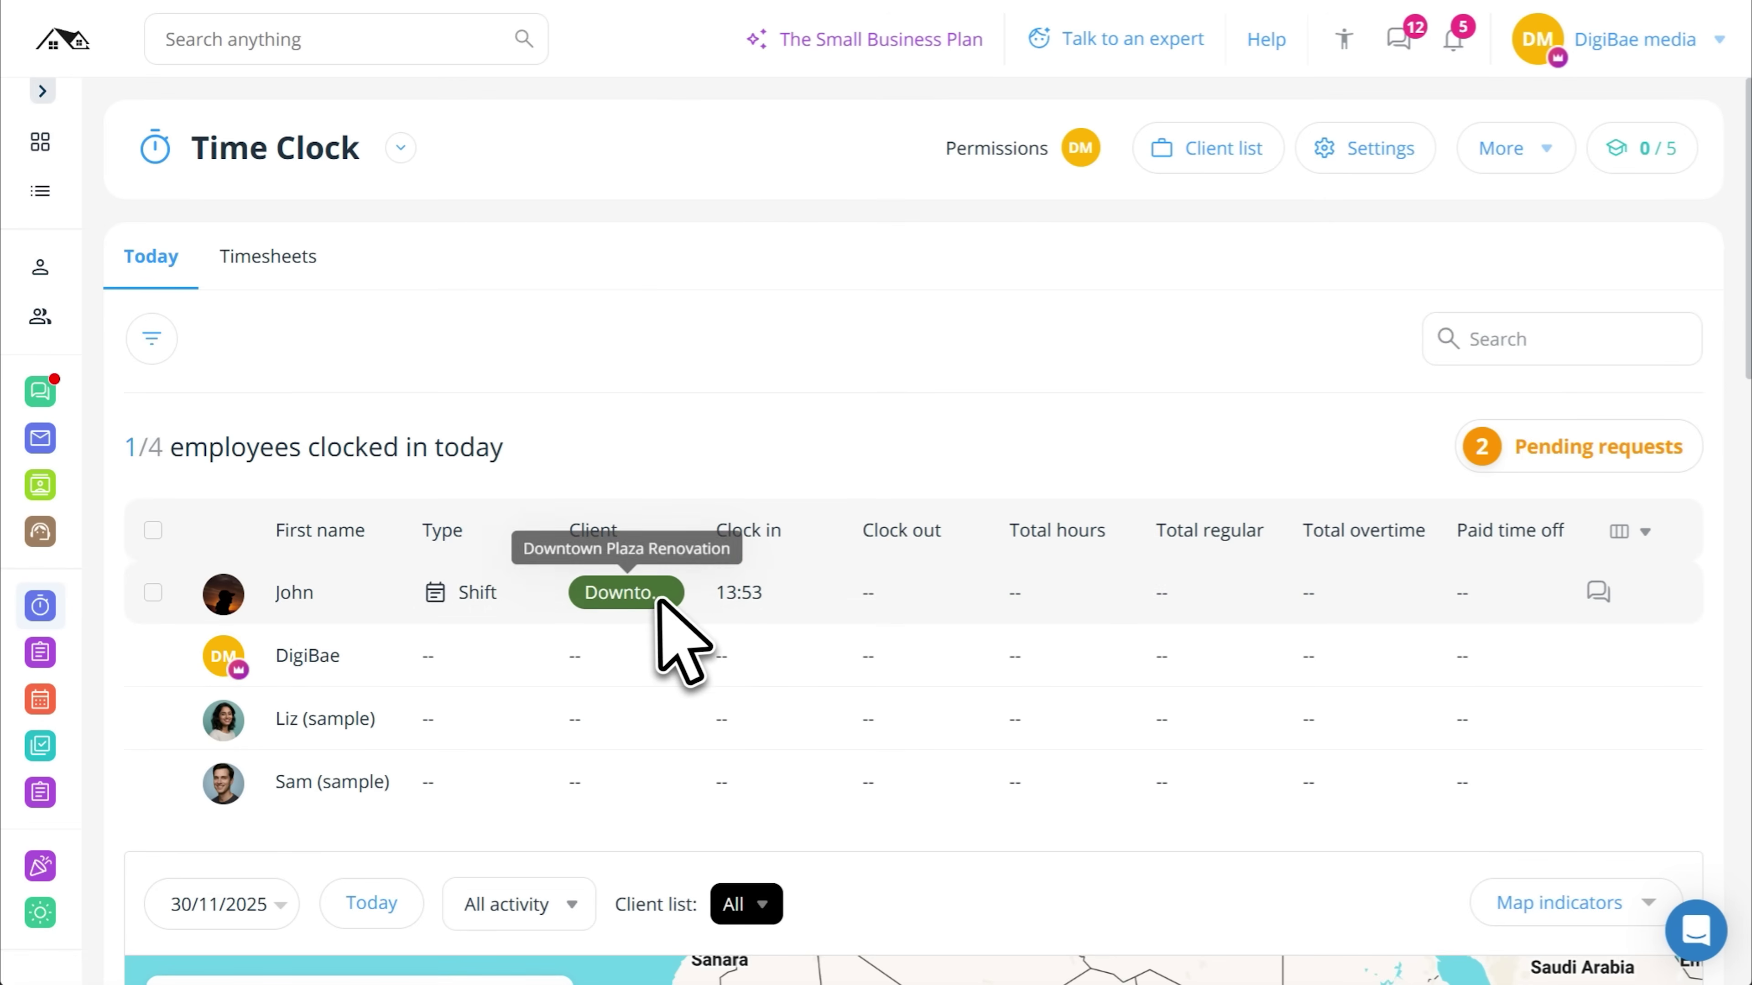
mouse_move(736, 599)
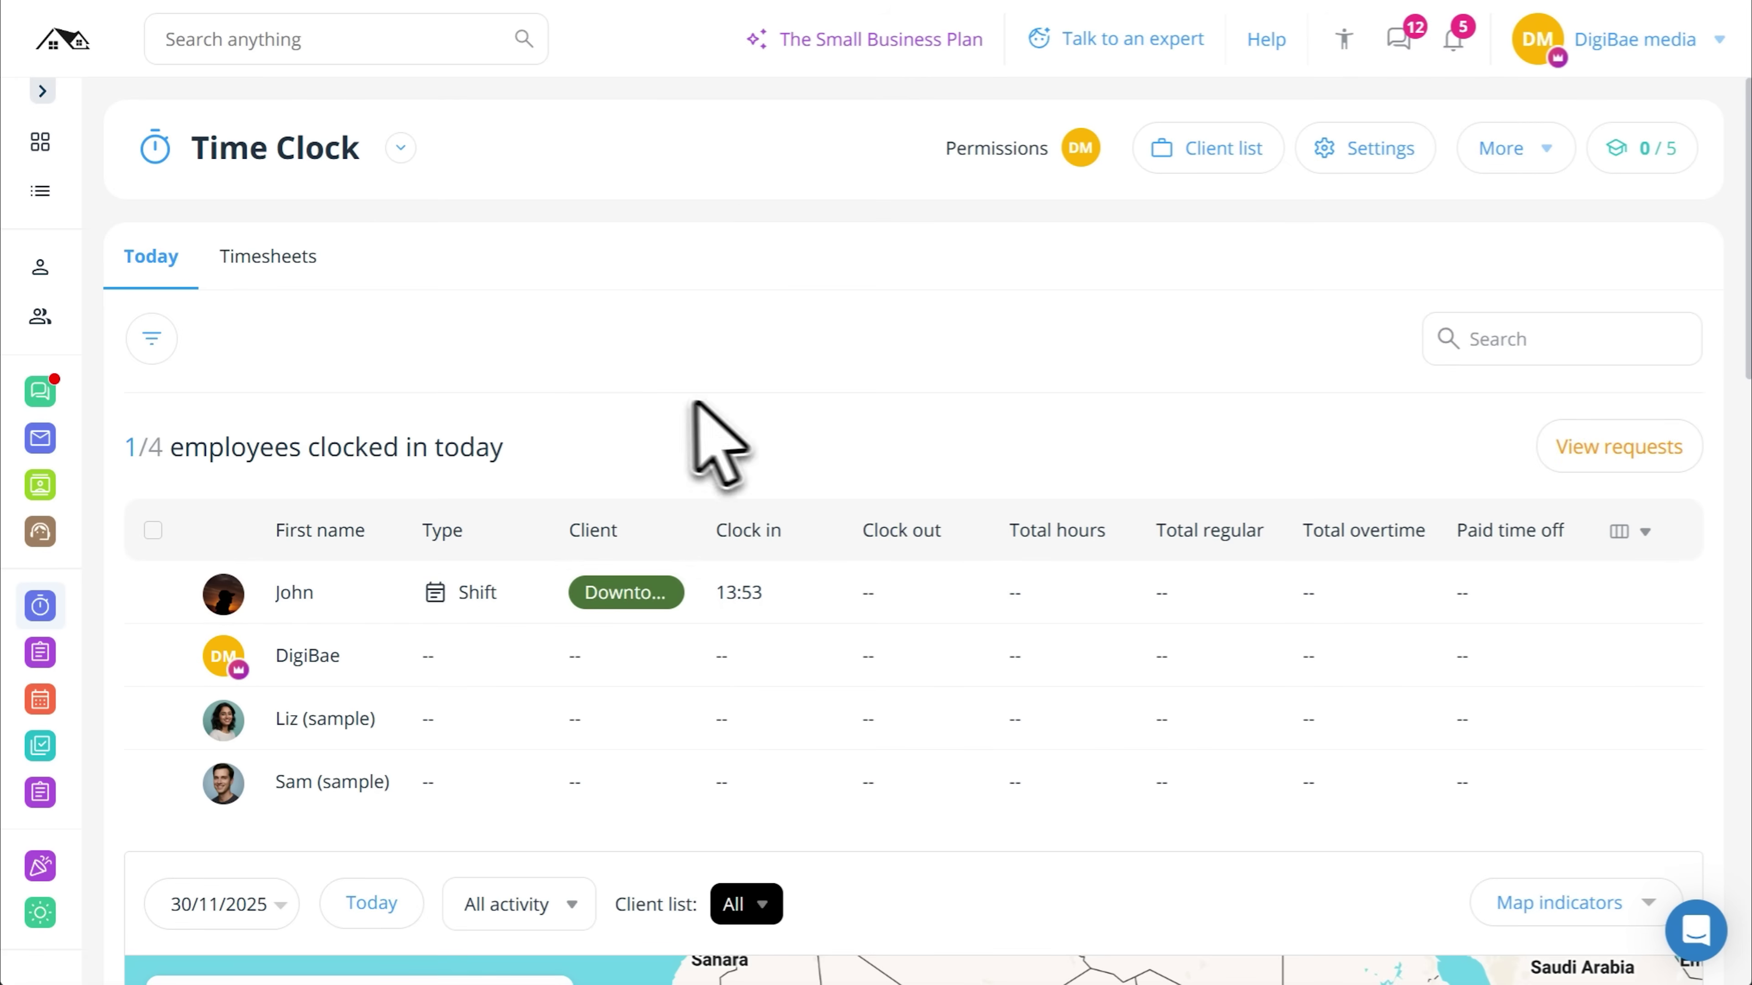
left_click(275, 286)
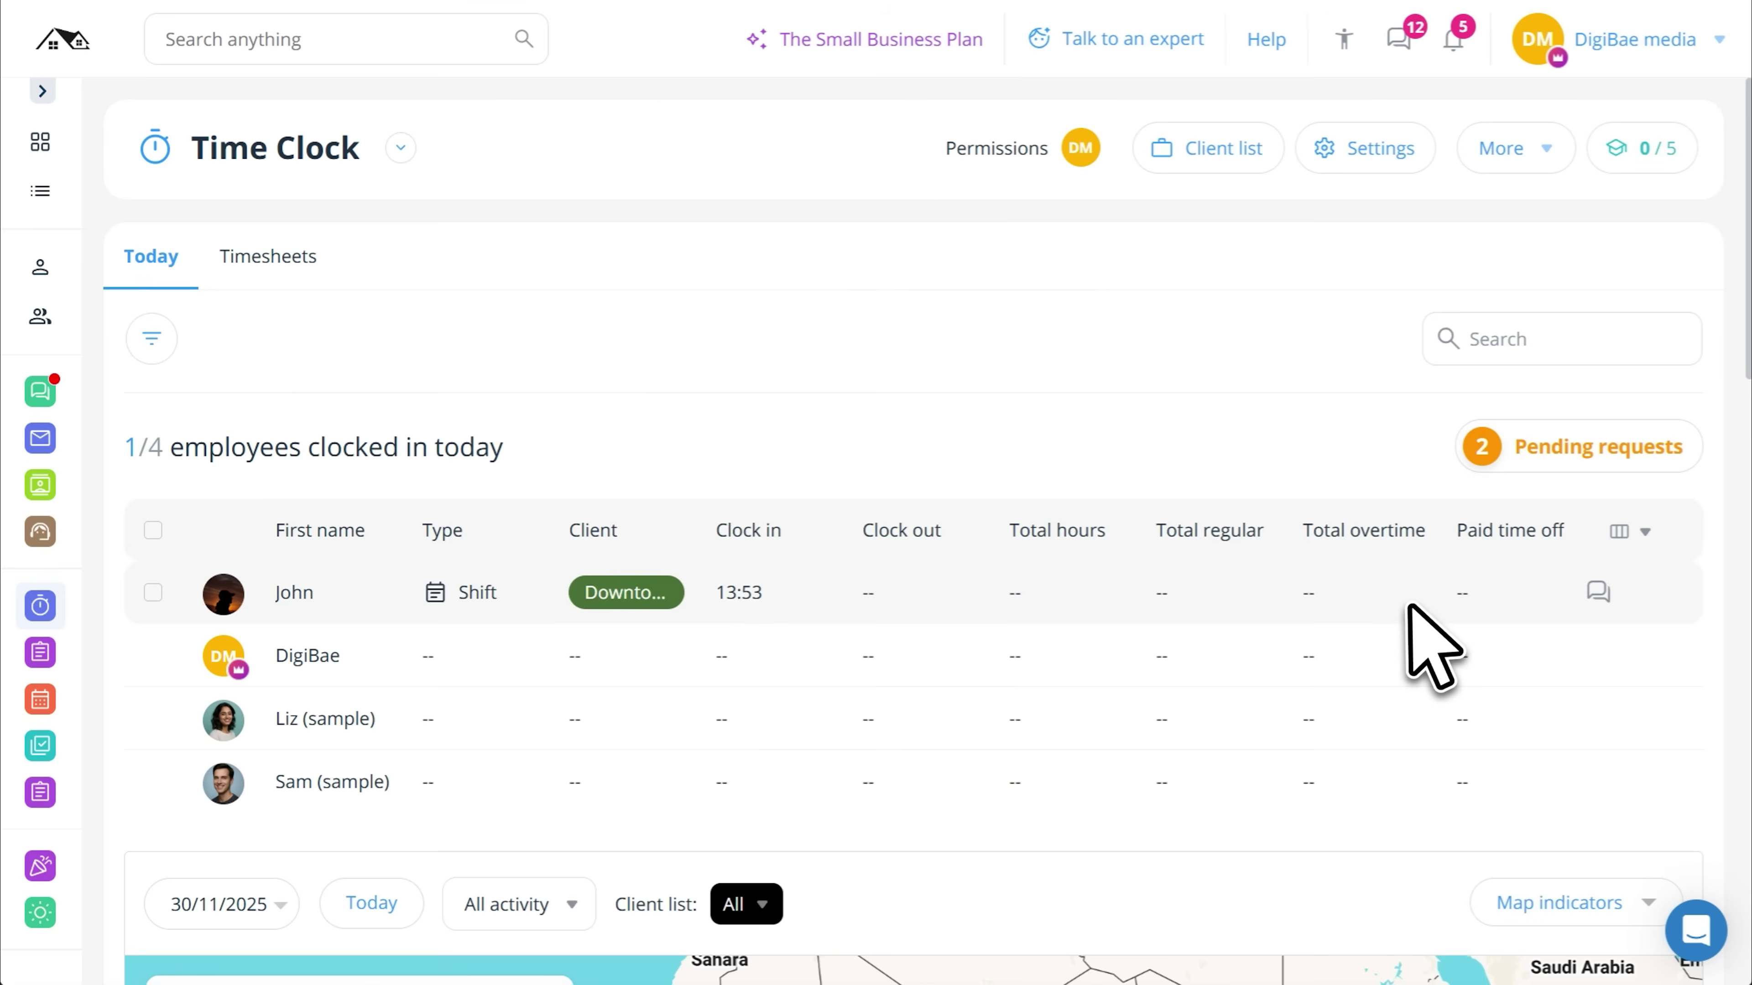
Approve and confirm each of the two pending shift-edit requests
left_click(1498, 464)
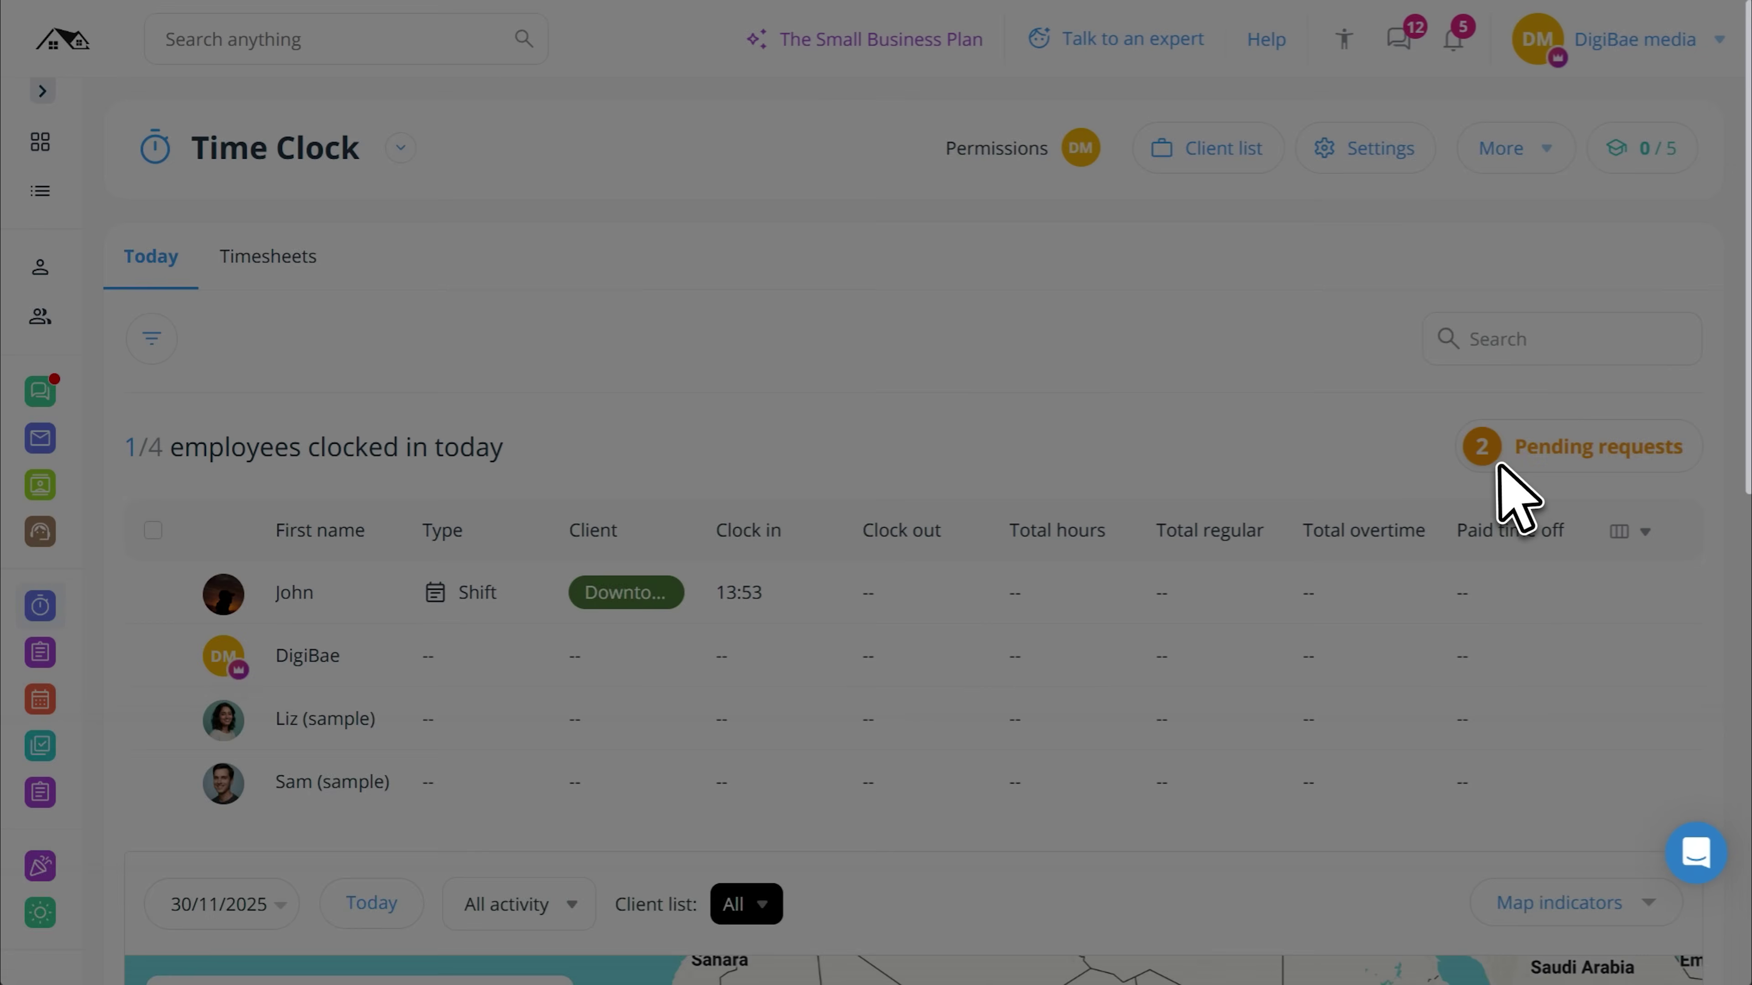
left_click(1640, 385)
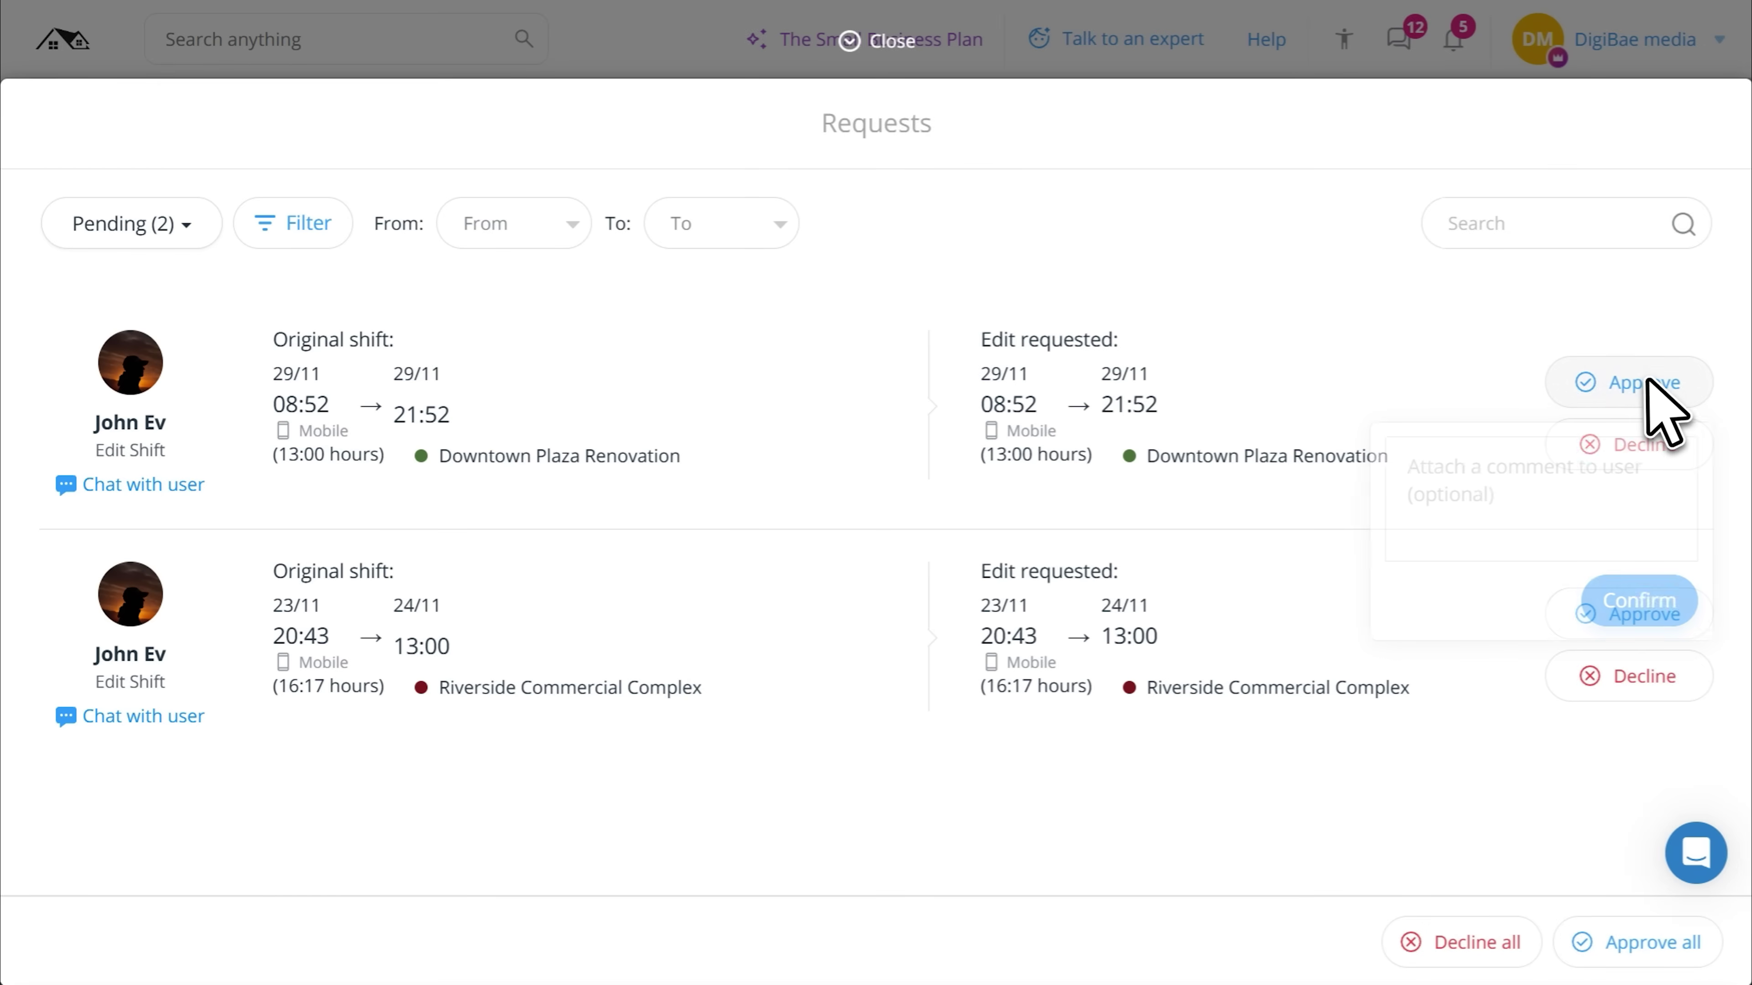
left_click(1640, 601)
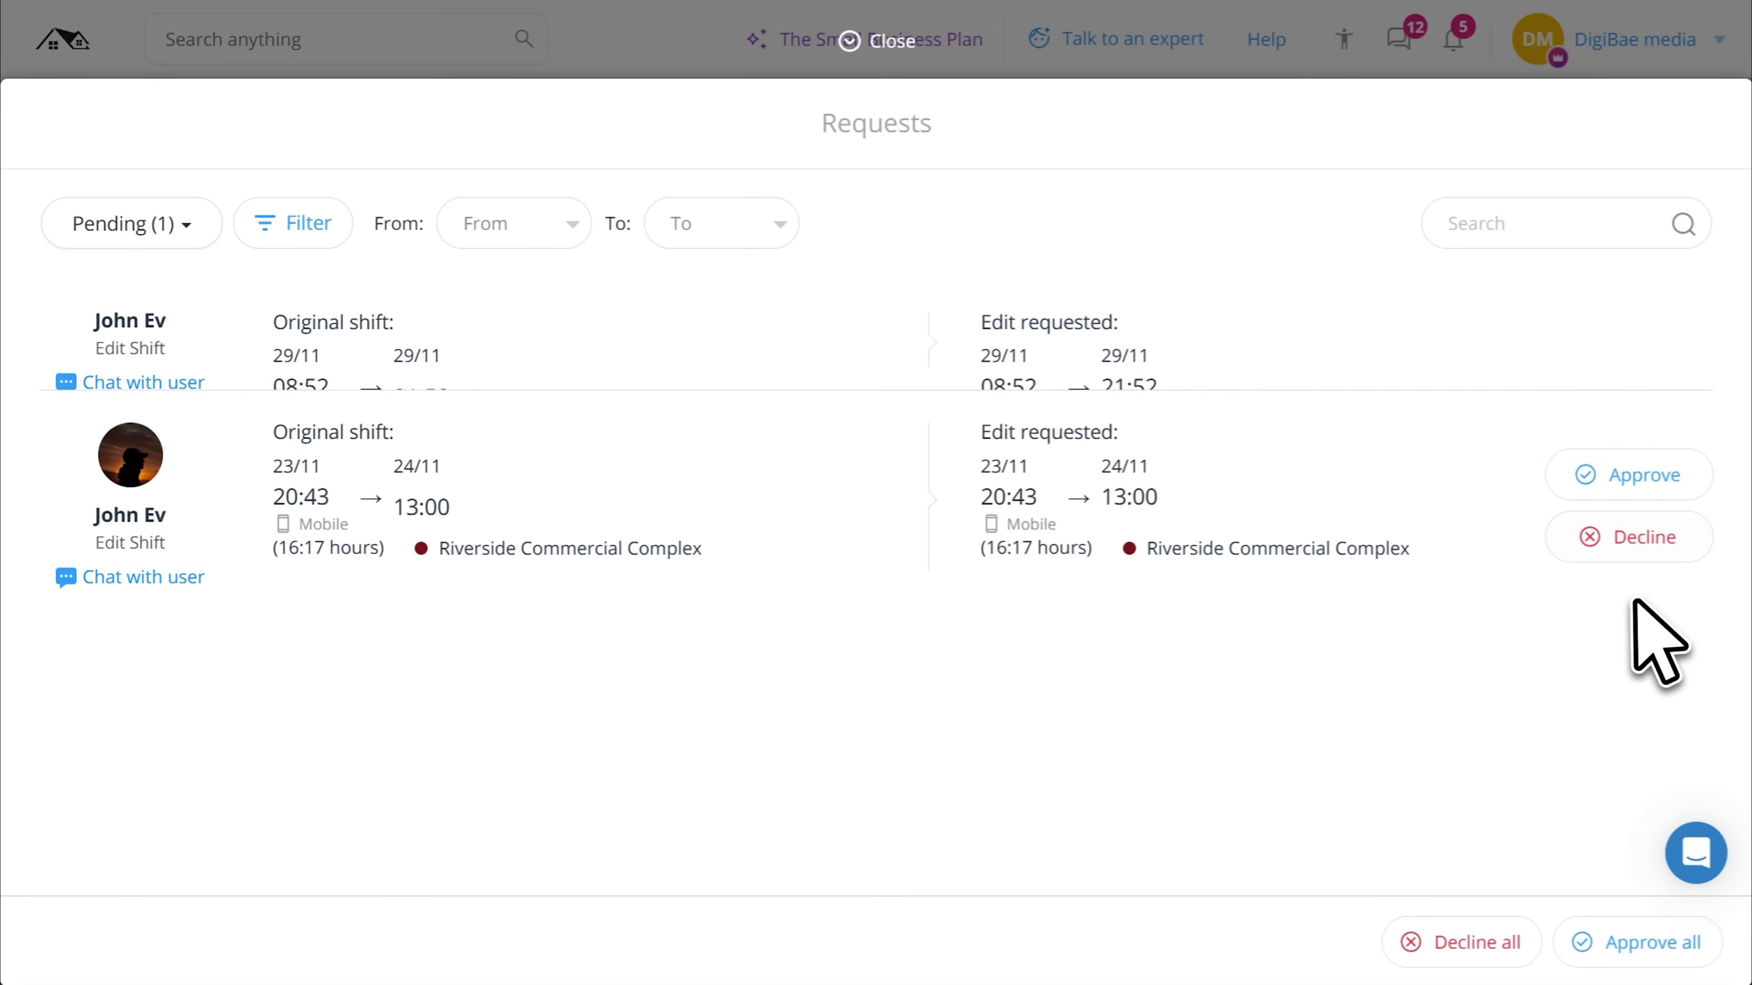
left_click(1655, 399)
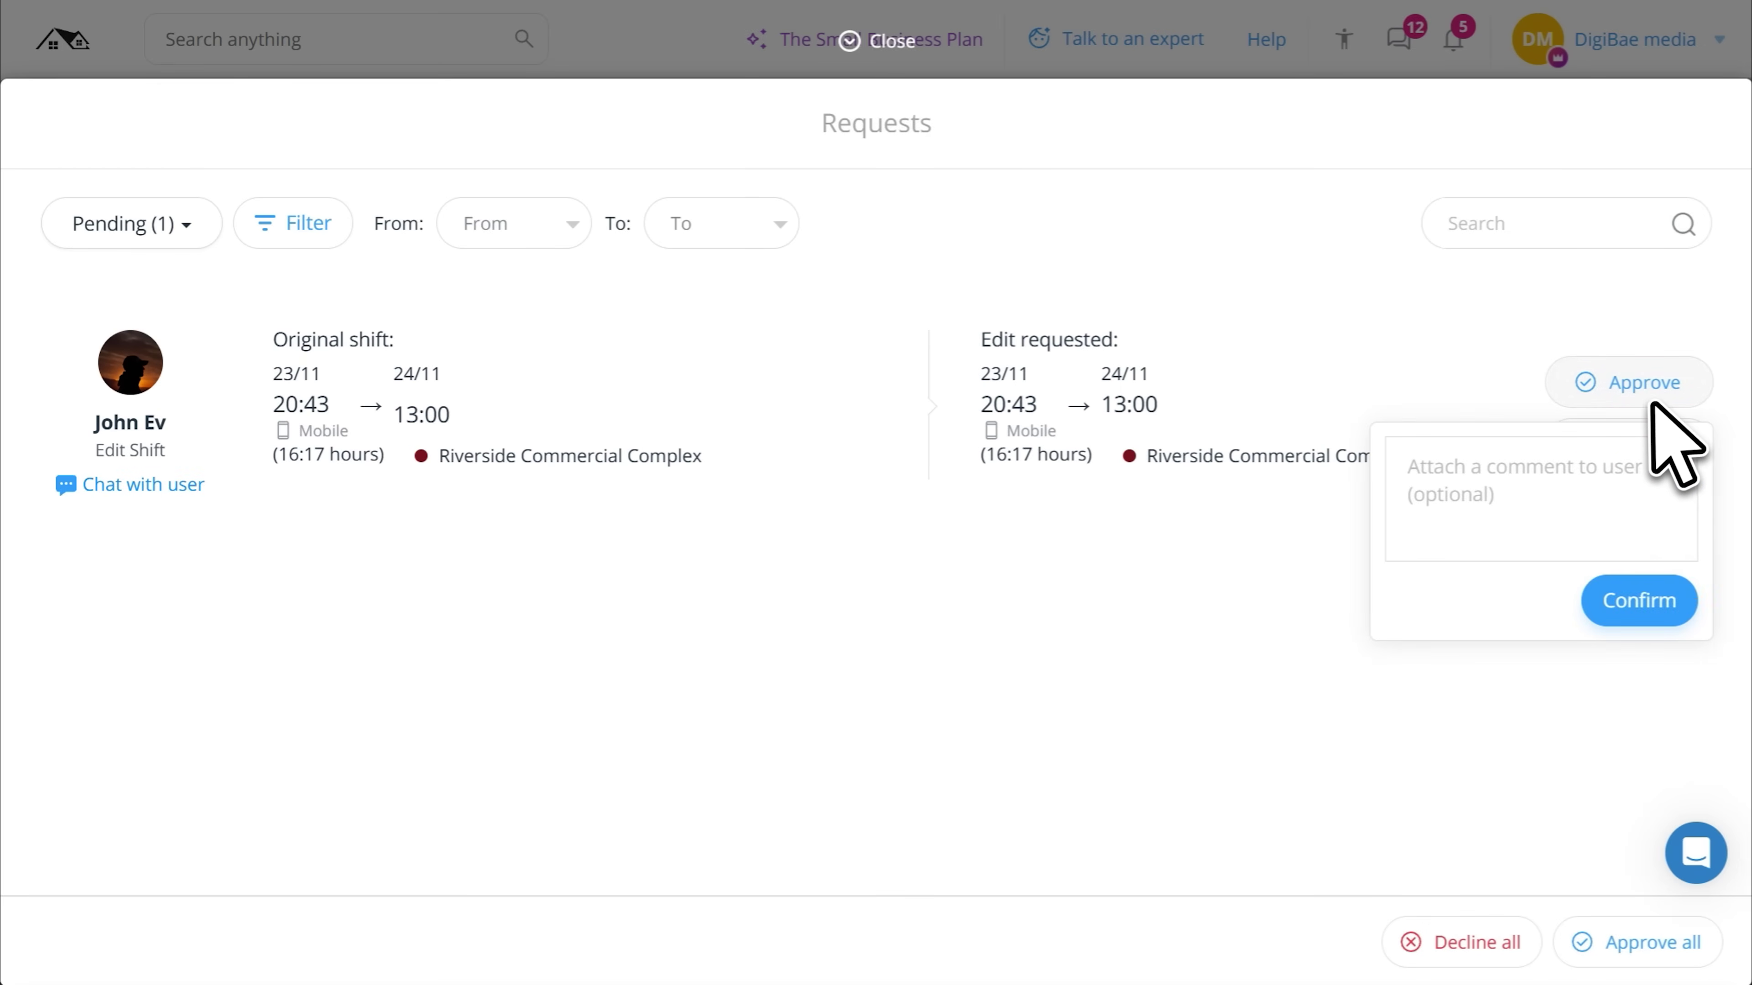
left_click(1630, 595)
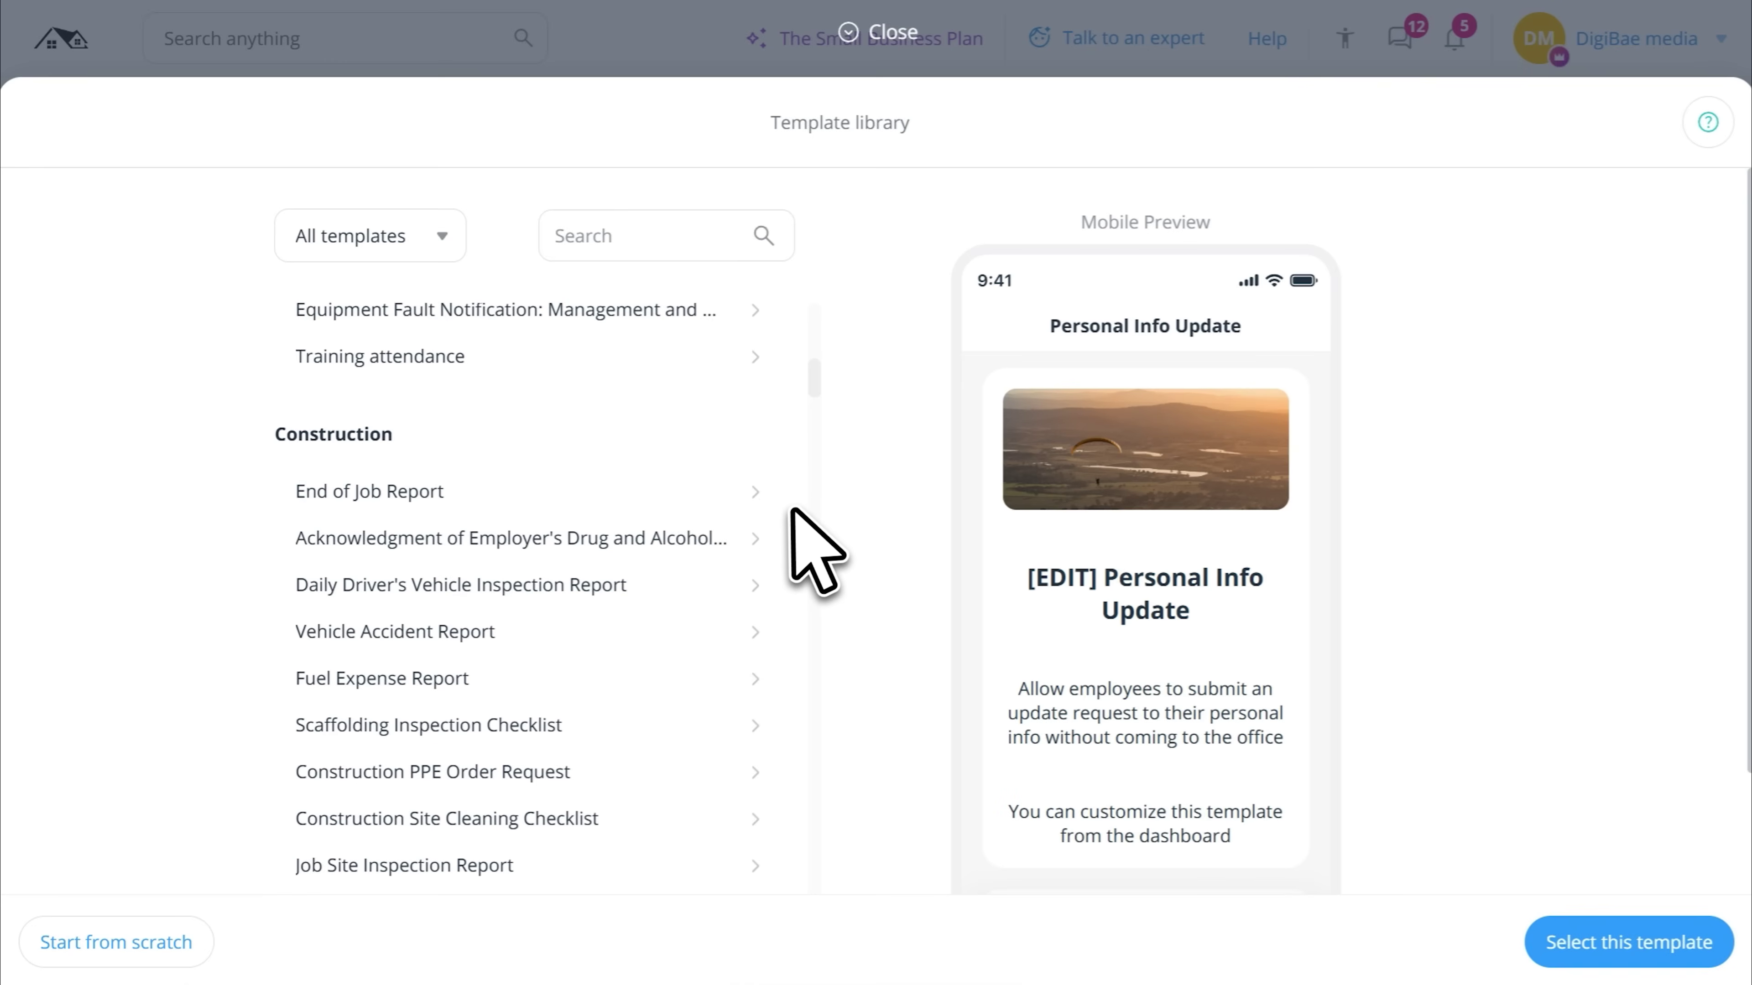
Scroll through the Scaffolding Inspection Checklist form and list the field types that can be added
scroll(794, 509, "down", 2)
scroll(792, 508, "down", 2)
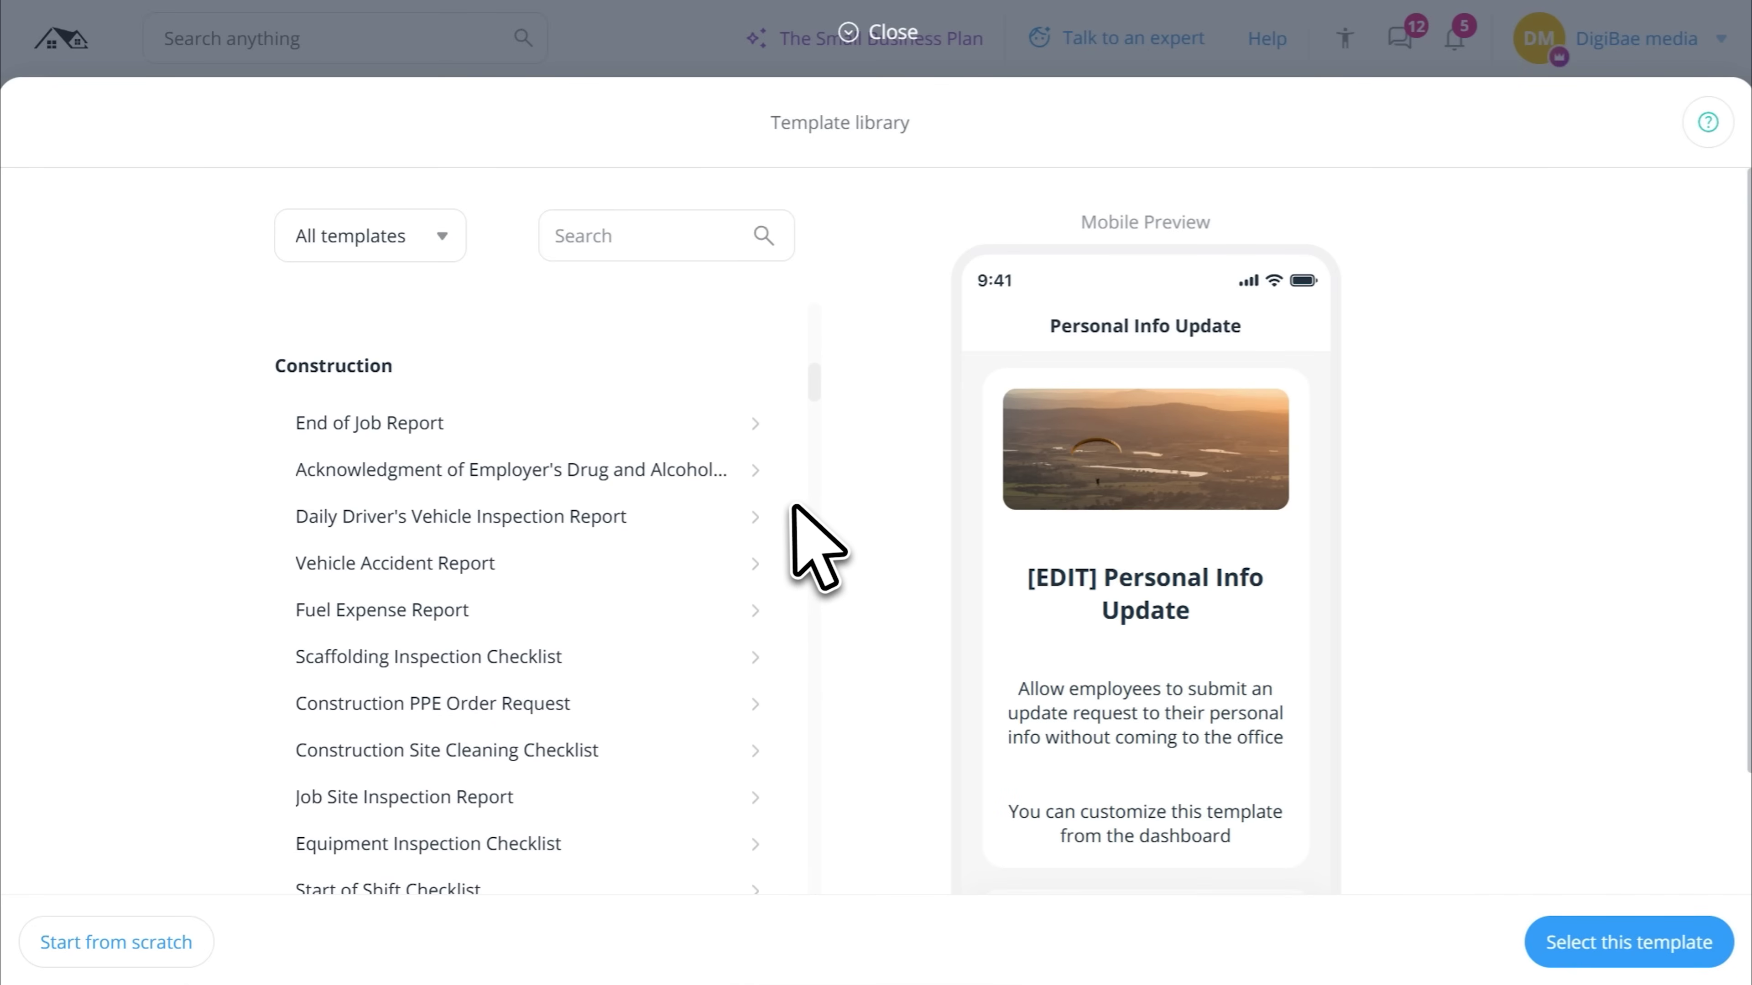
scroll(793, 505, "down", 2)
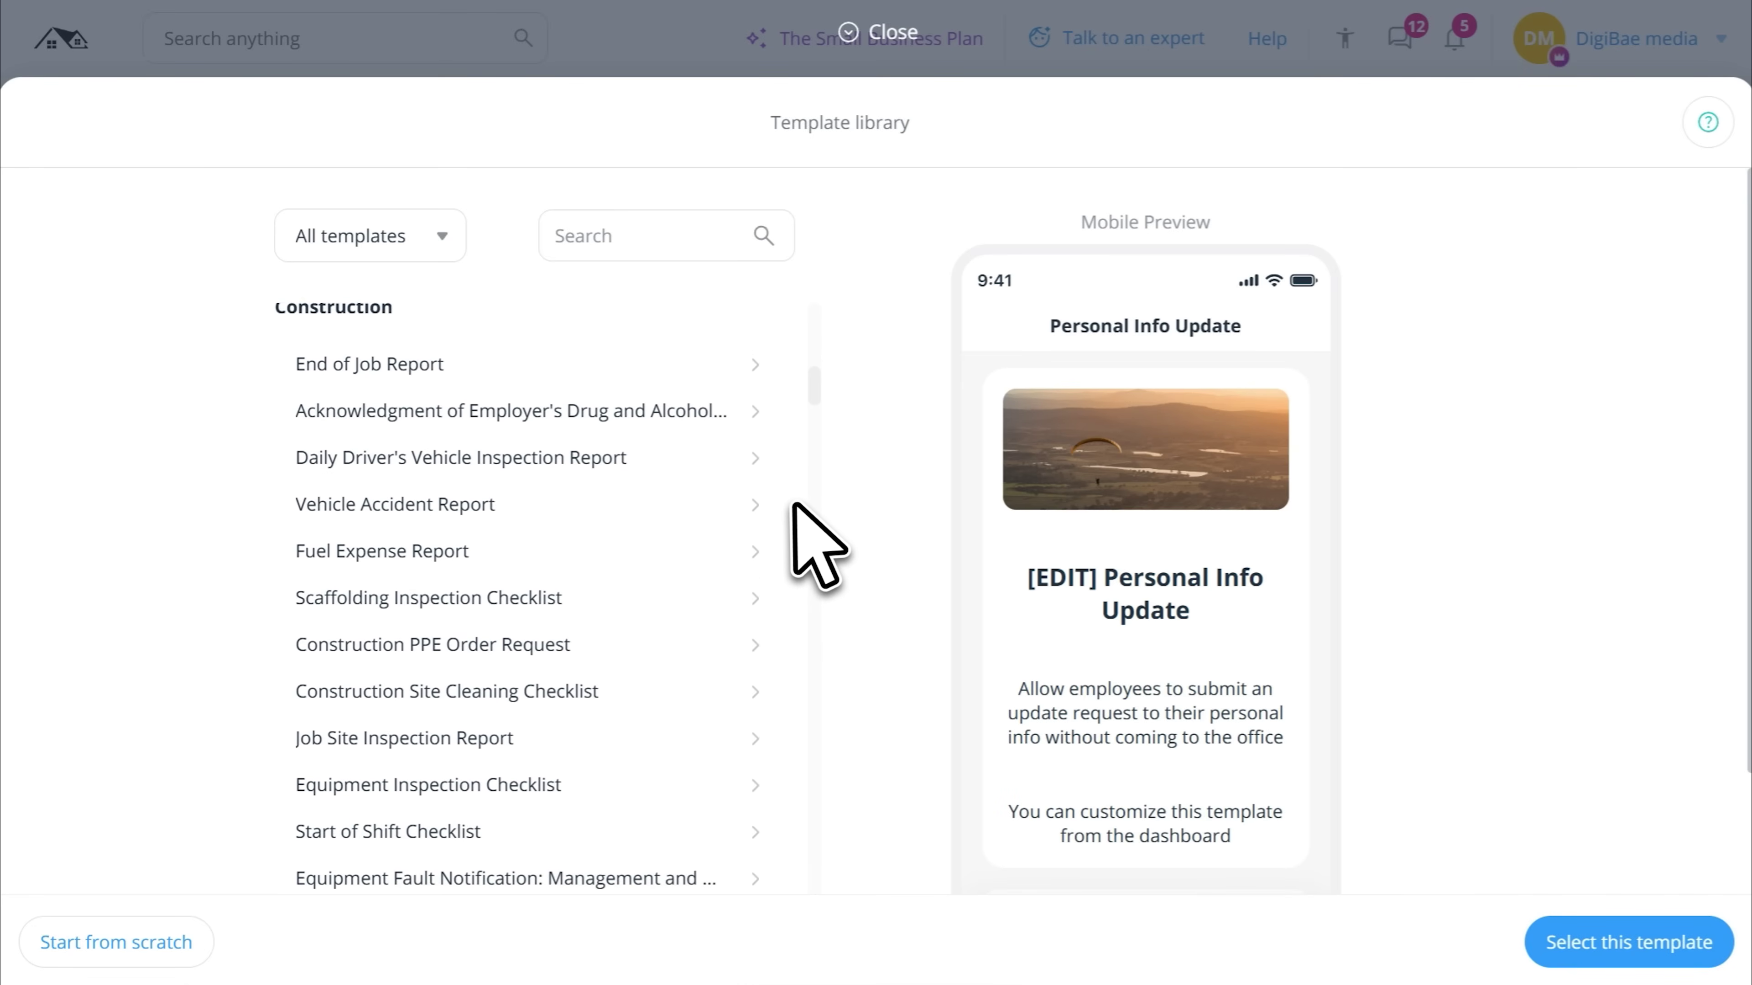
scroll(793, 505, "down", 2)
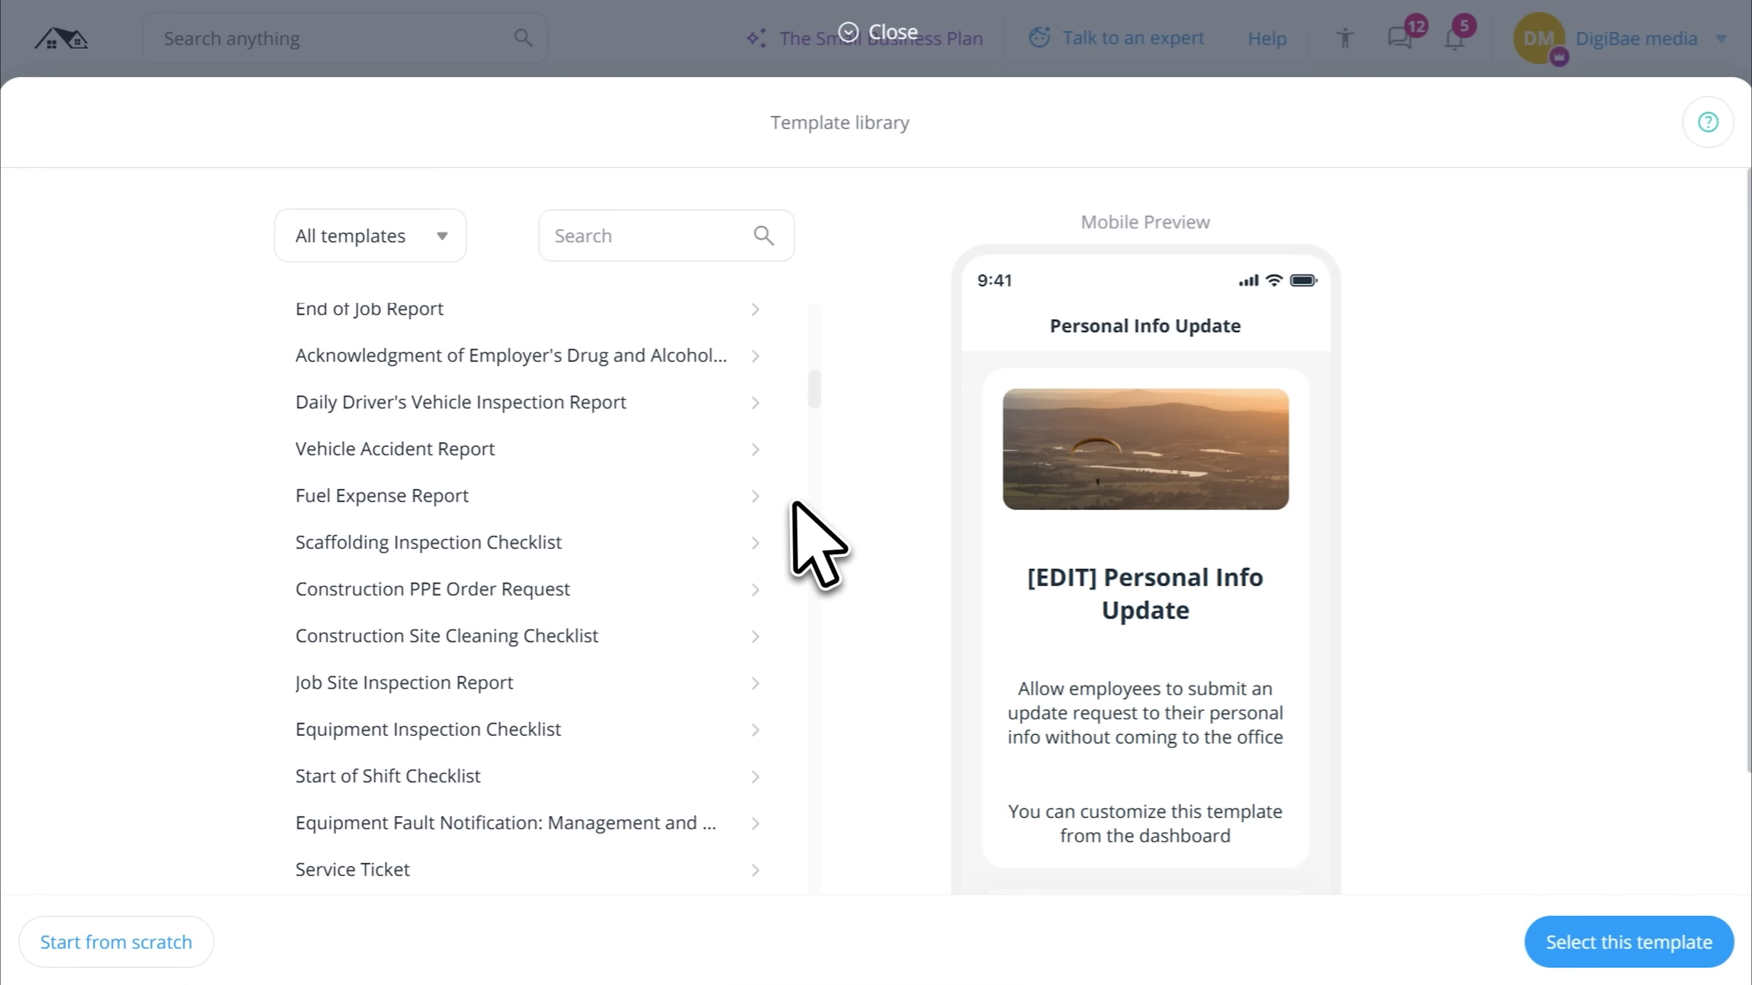
scroll(793, 505, "down", 1)
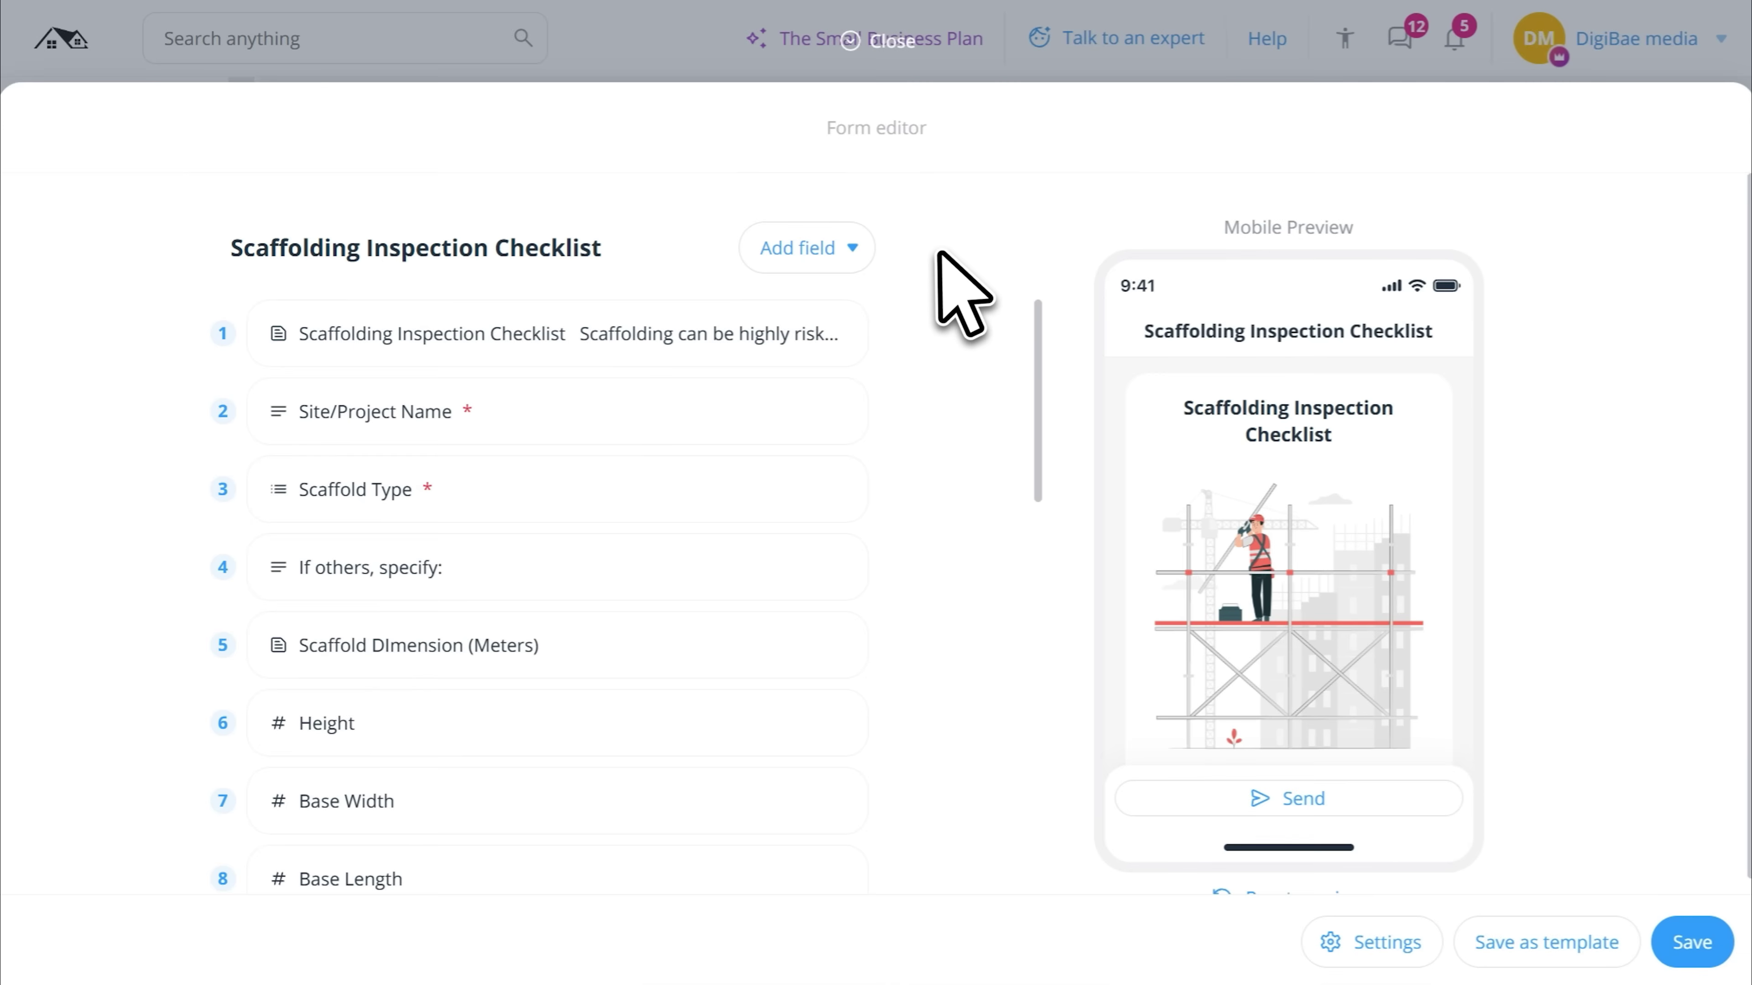
left_click(857, 249)
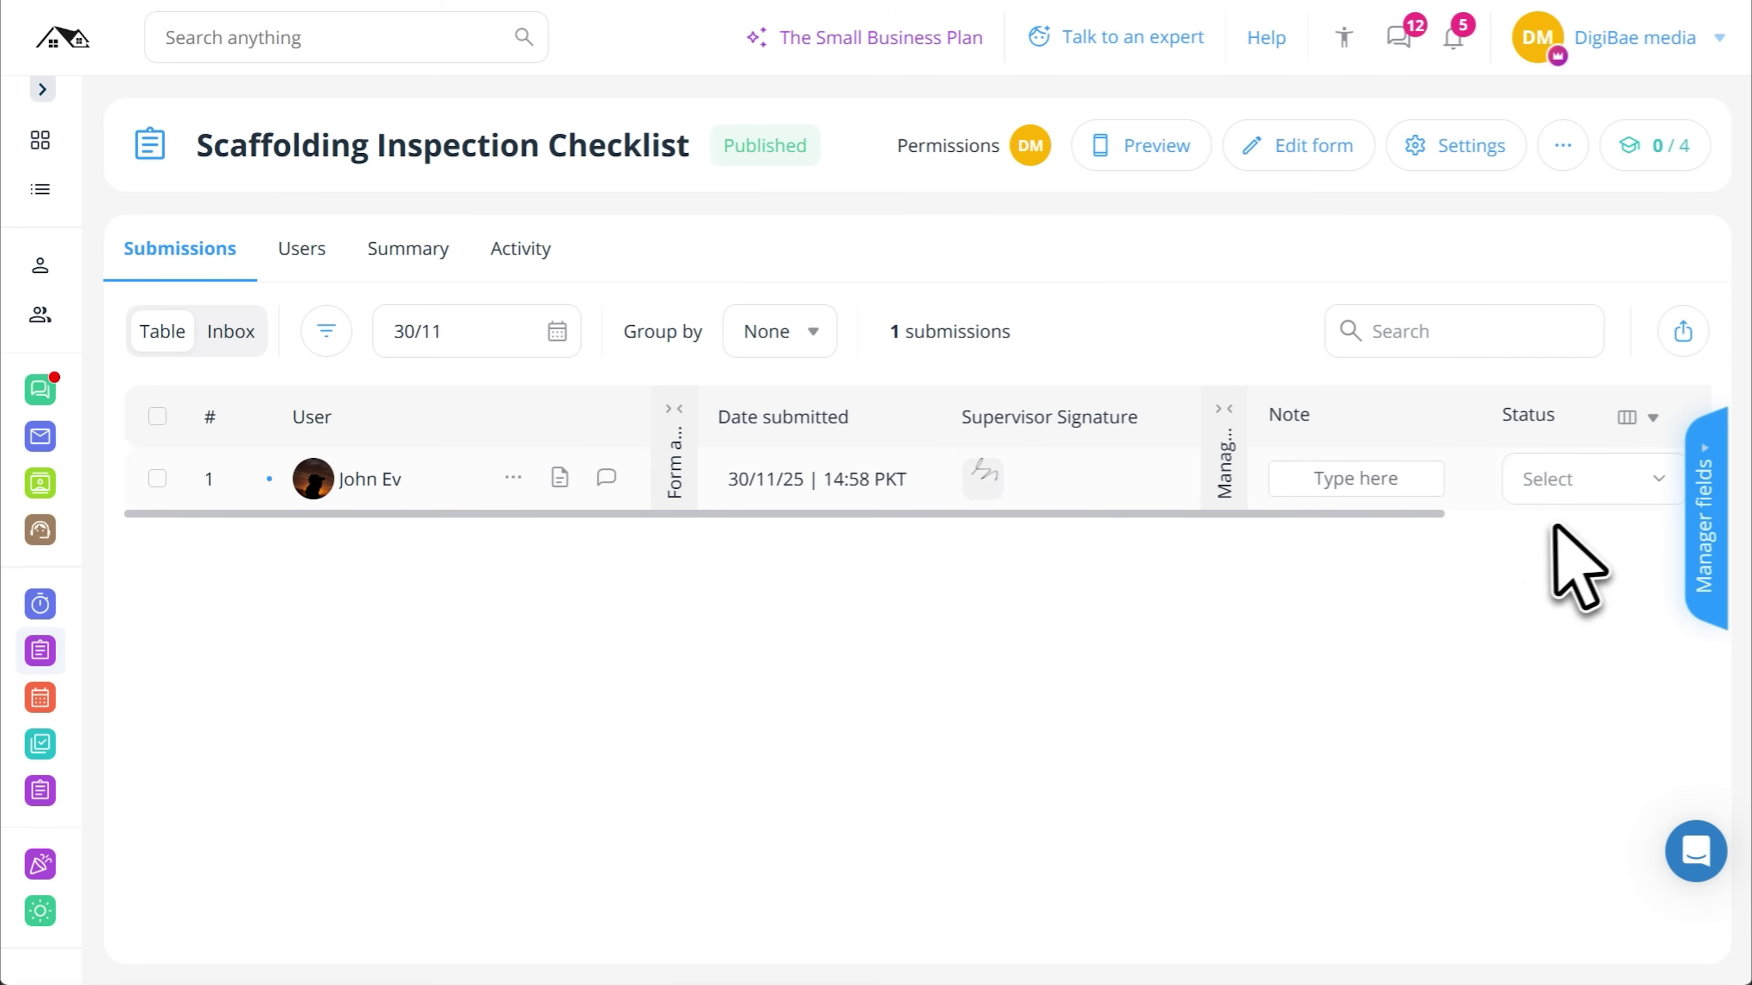
Set the checklist submission's status to Done, then review the signed submission and close it
left_click(1586, 478)
left_click(1514, 661)
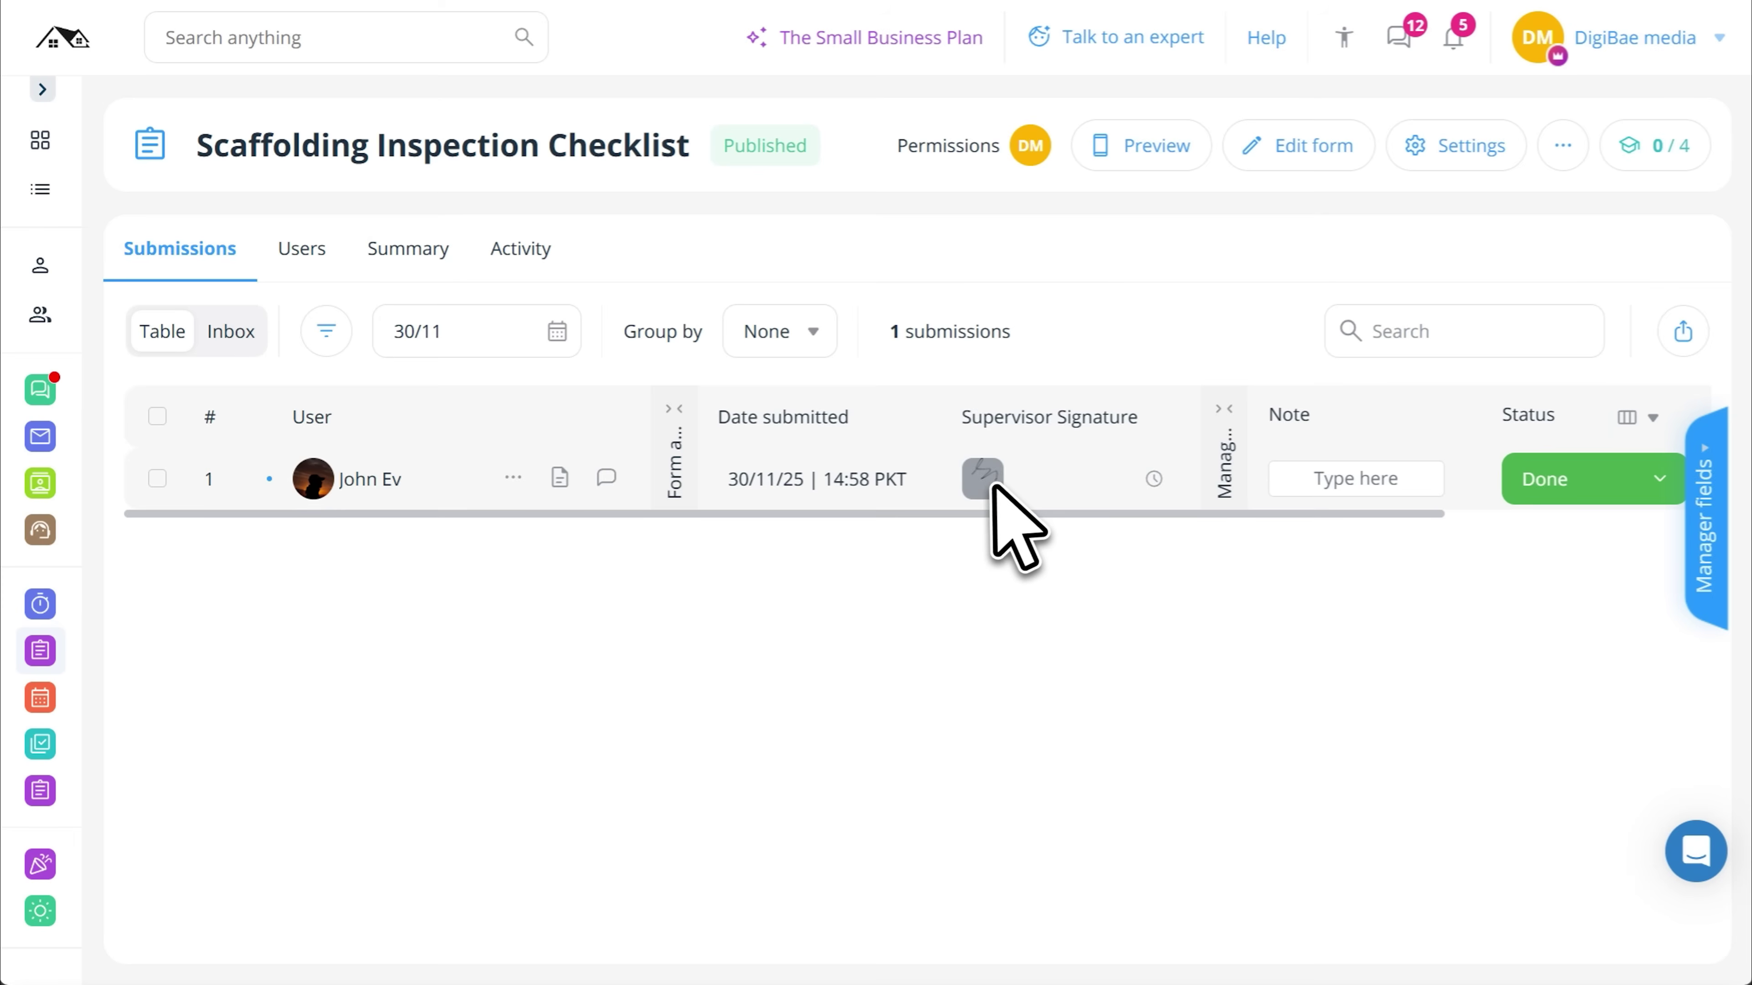
left_click(559, 476)
scroll(690, 510, "down", 2)
scroll(779, 496, "down", 5)
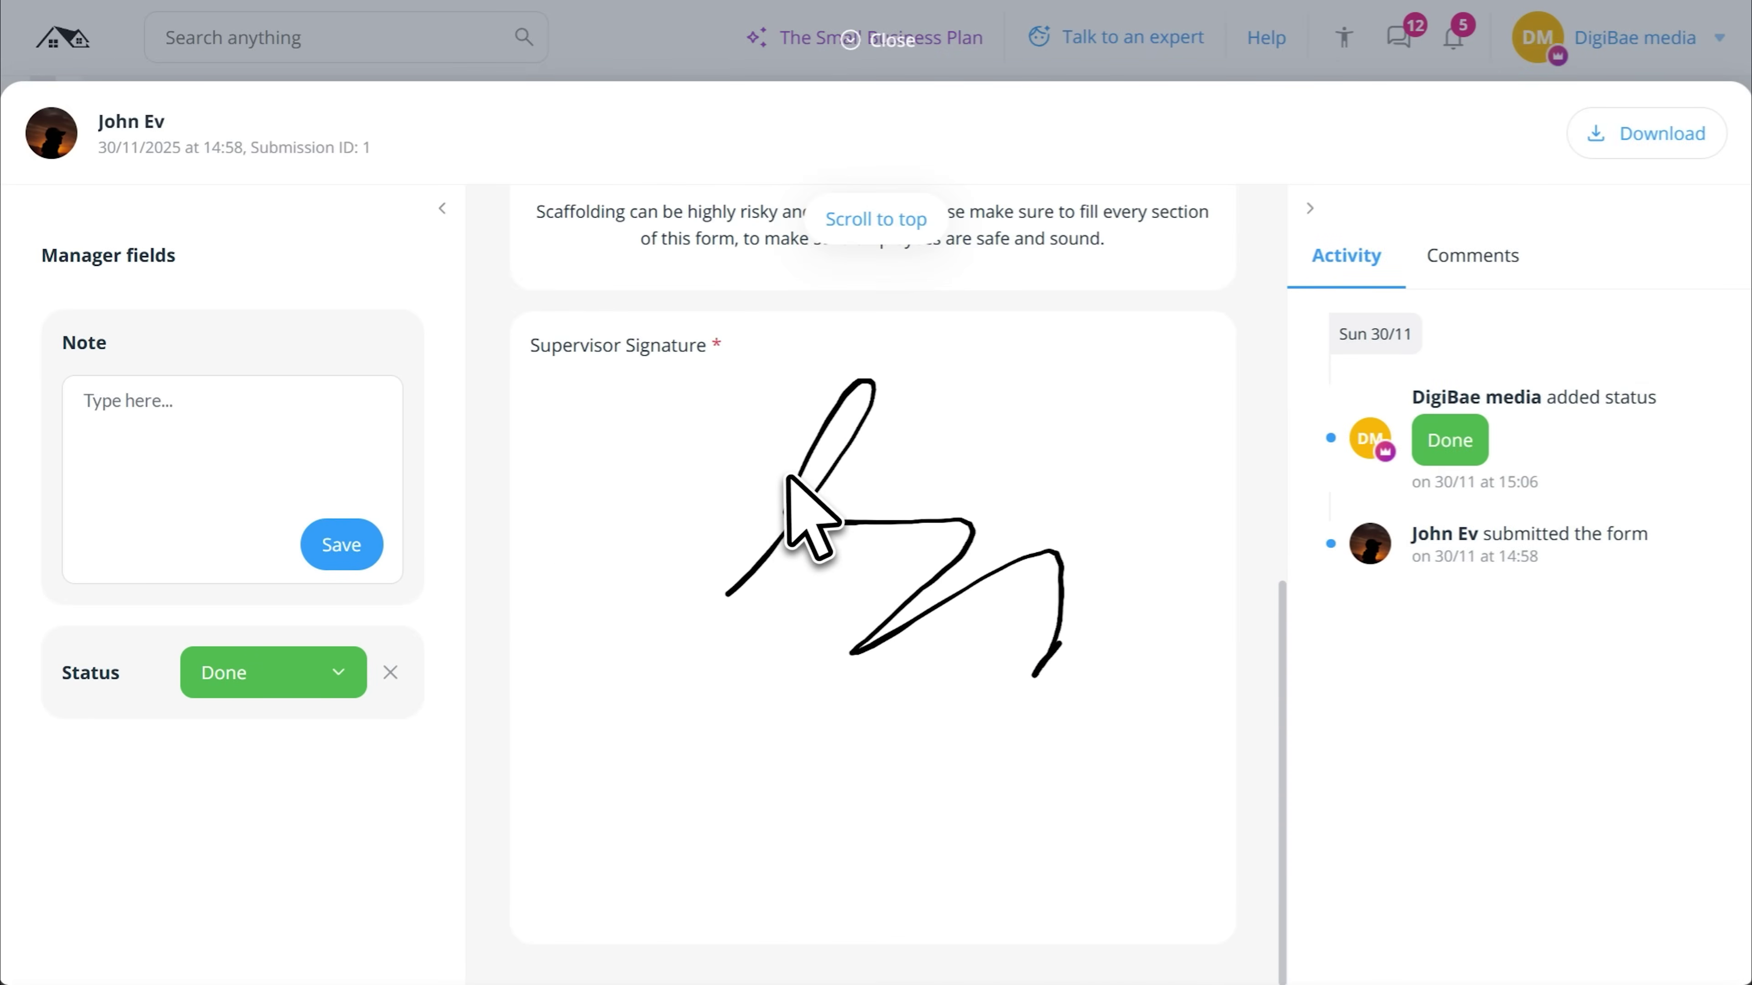
scroll(794, 497, "up", 9)
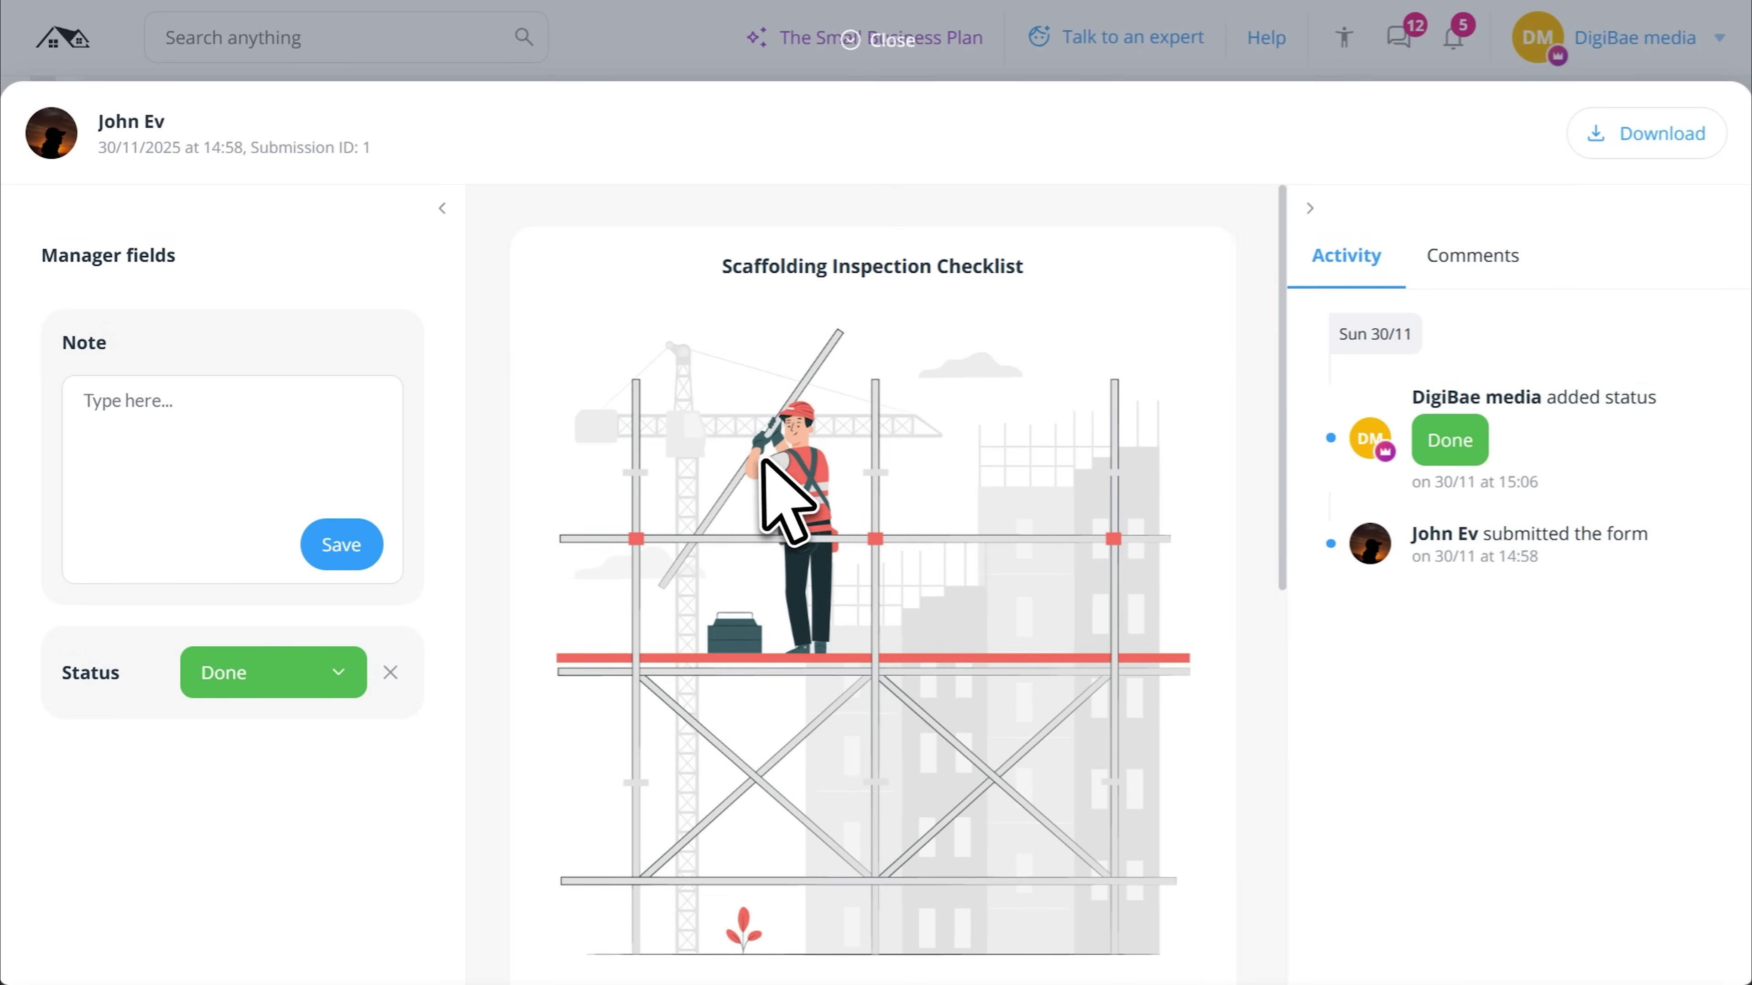
left_click(950, 51)
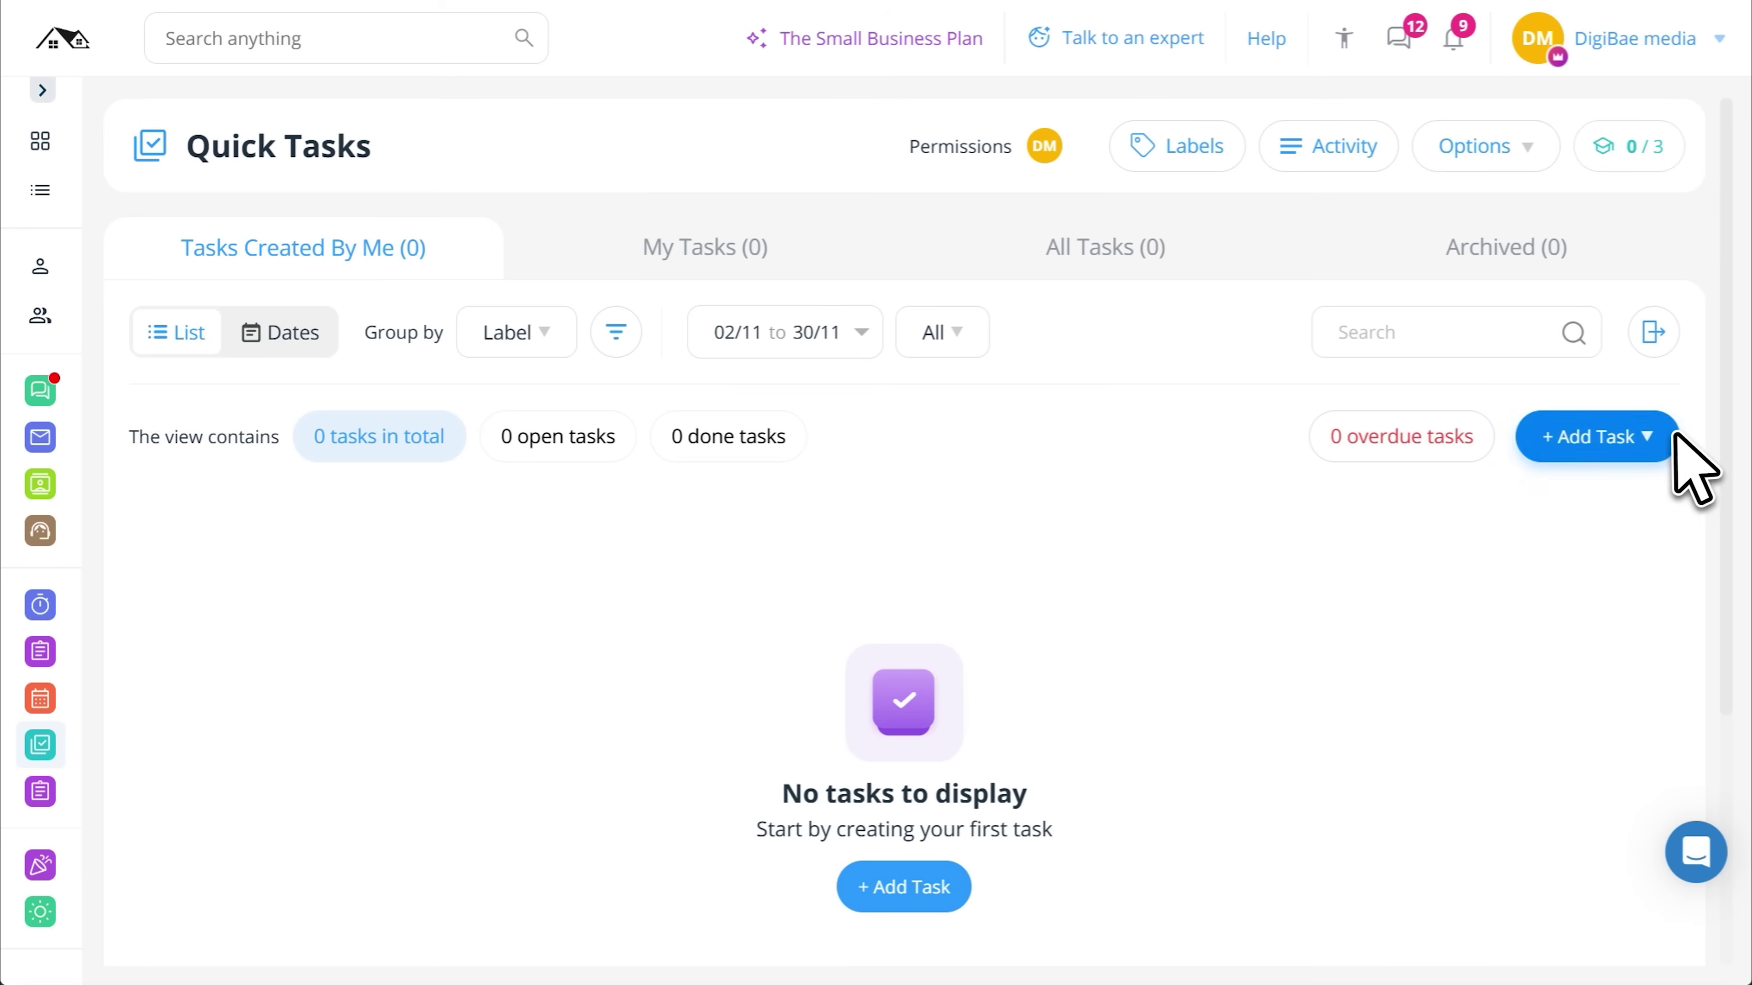
Create a single quick task for the field worker with the site photo, due 01/12/2025
left_click(1648, 435)
left_click(1578, 492)
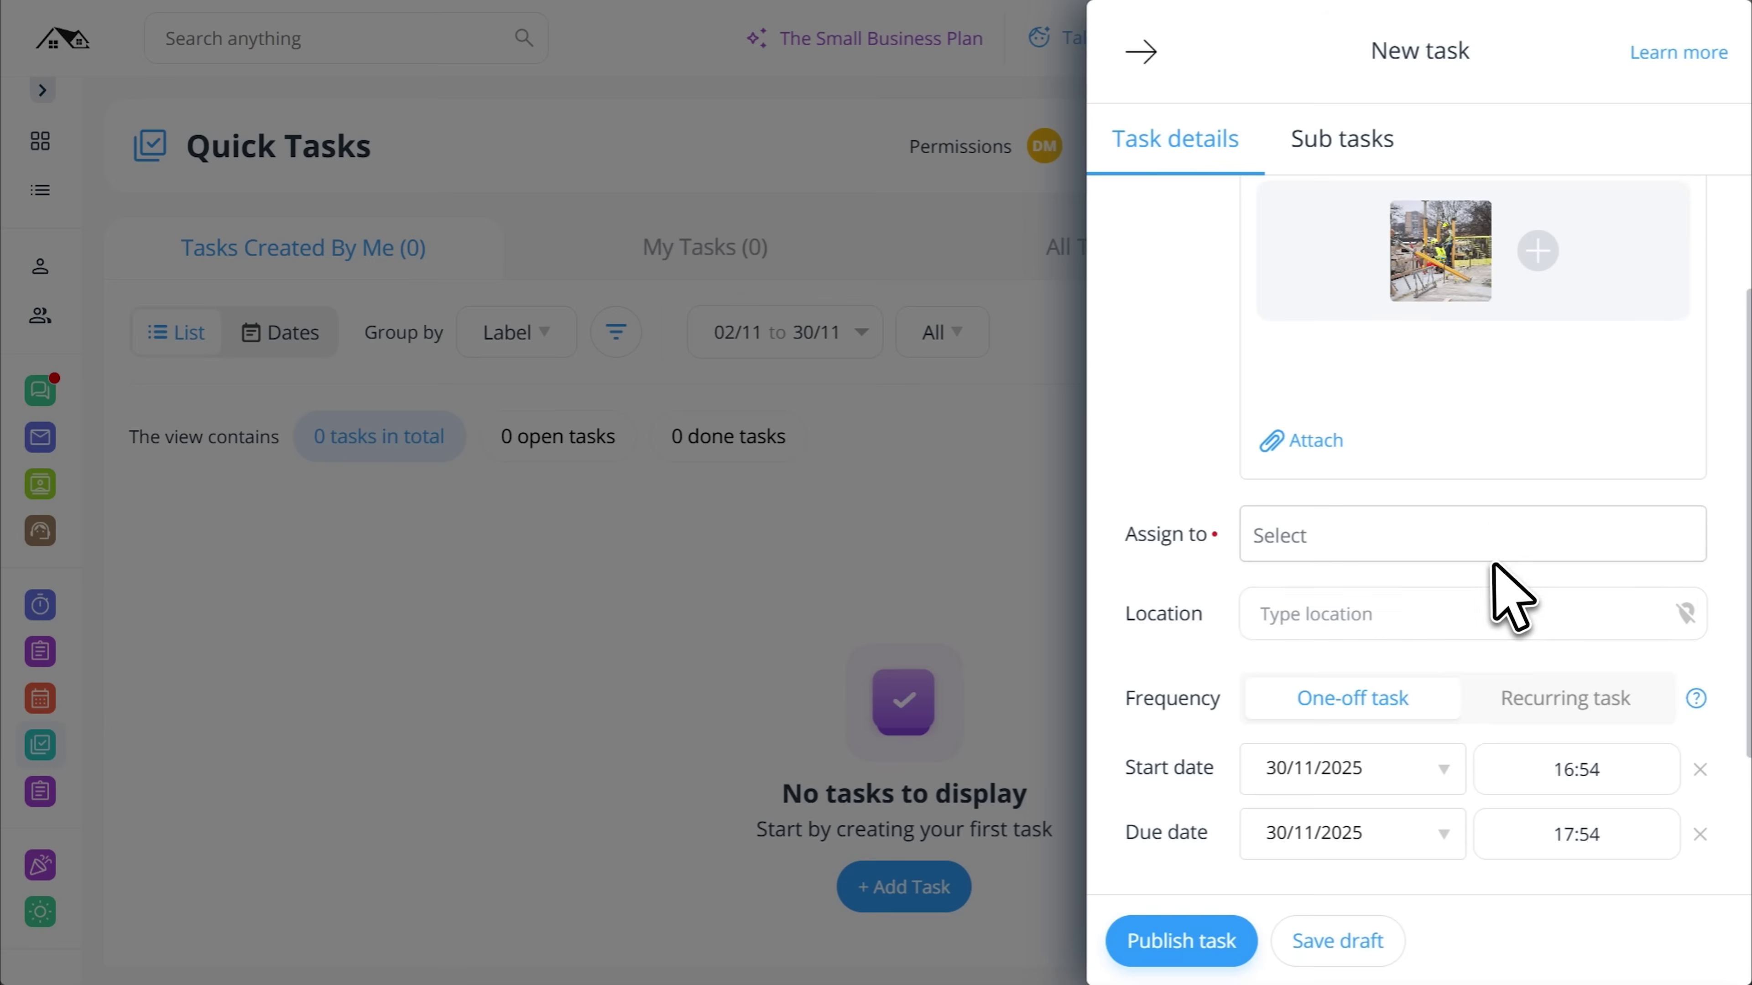
left_click(1495, 535)
left_click(1386, 790)
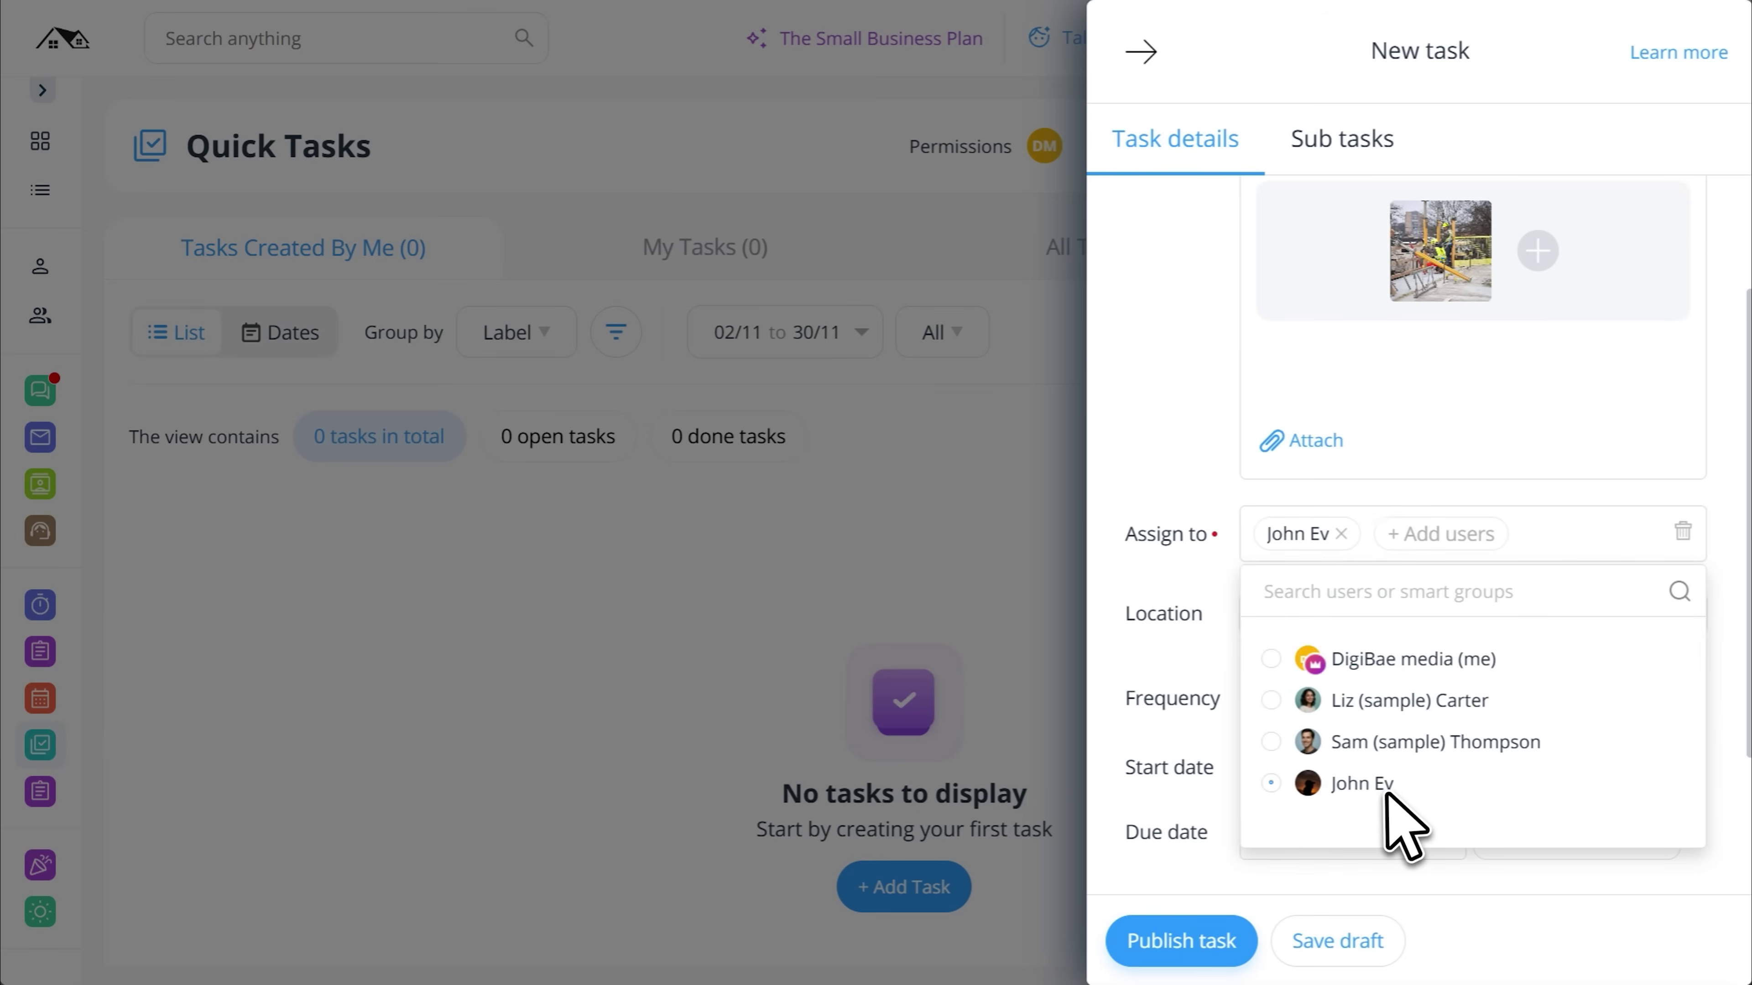
key("ctrl+v")
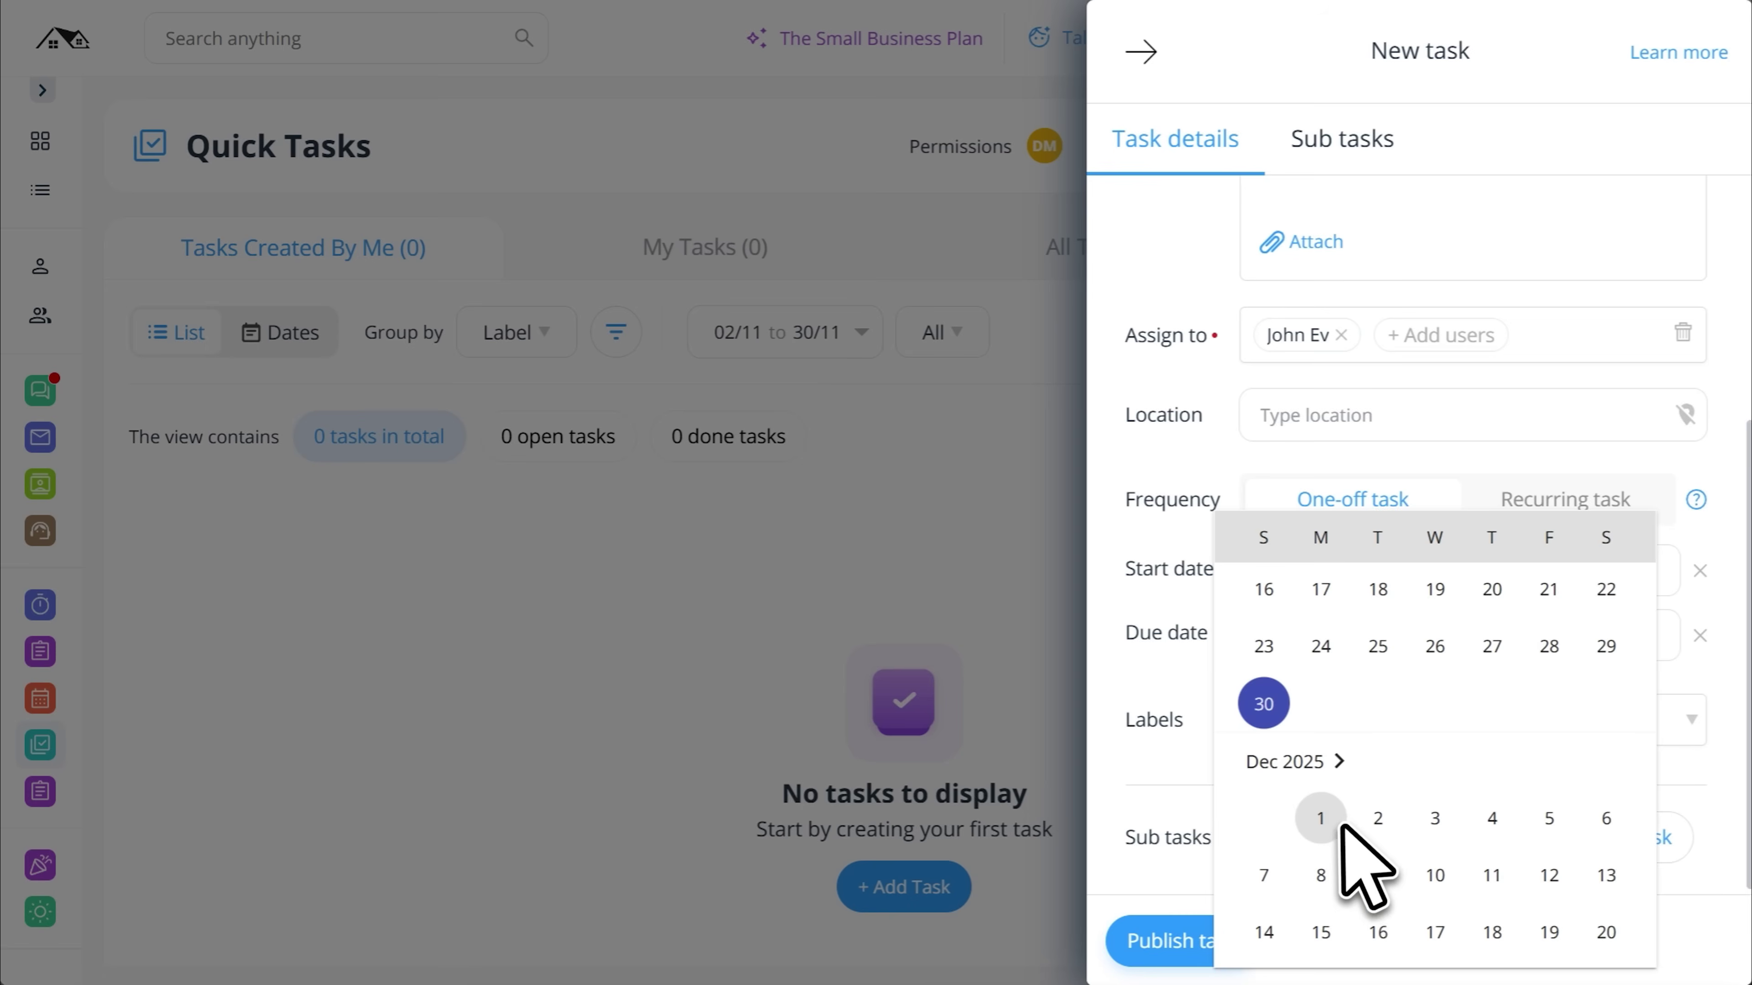
left_click(1320, 818)
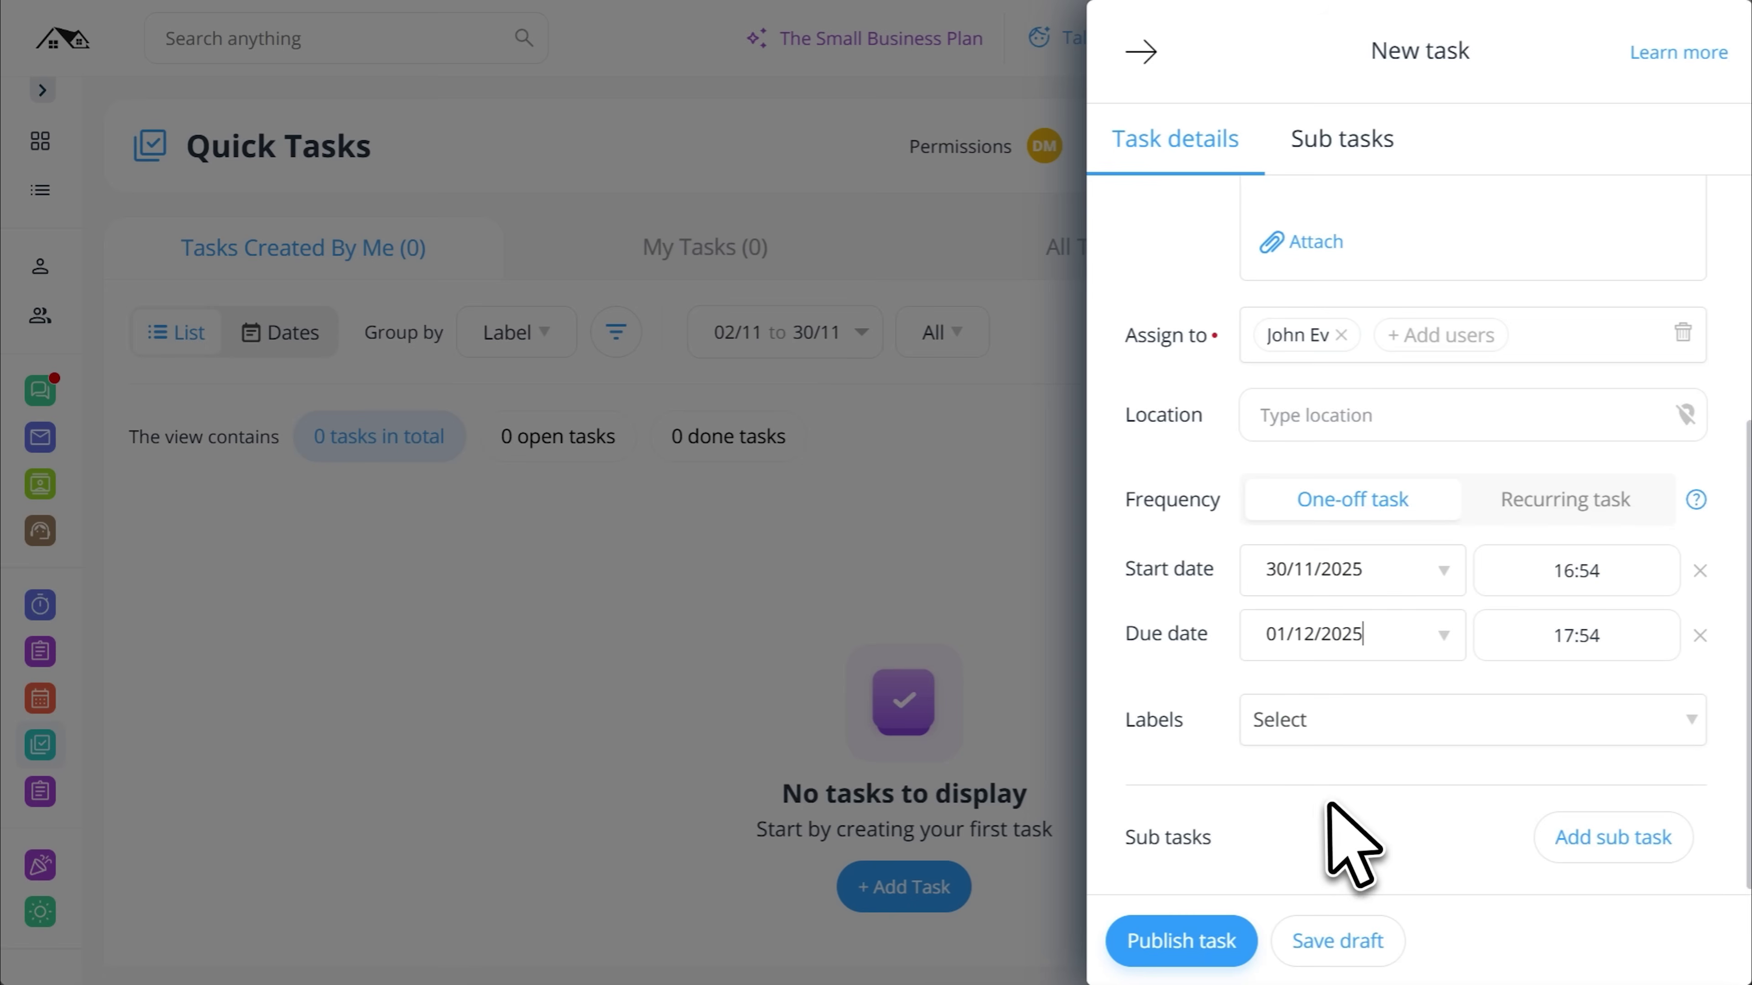
Label the task General tasks, add two Foundation inspection and approval sub tasks, and publish it
left_click(1302, 741)
left_click(1364, 405)
left_click(1288, 740)
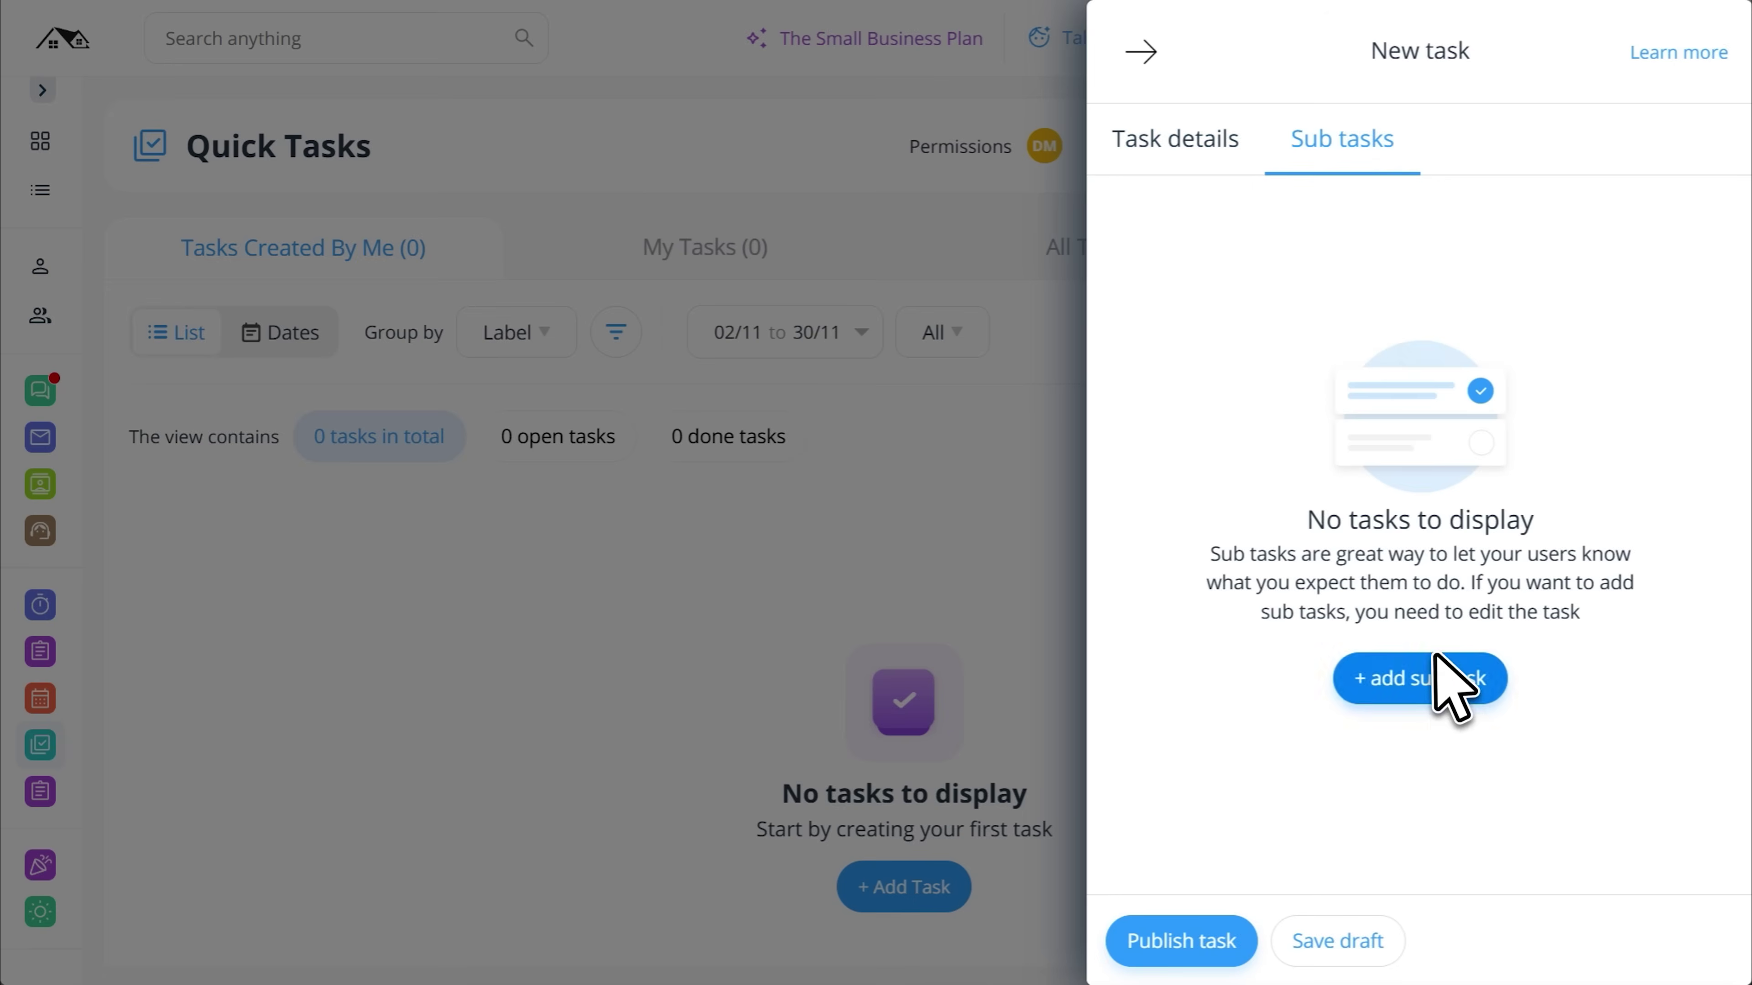
left_click(1438, 673)
type("Foundation inspection and approval")
left_click(1314, 353)
type("Foundation inspection and approval")
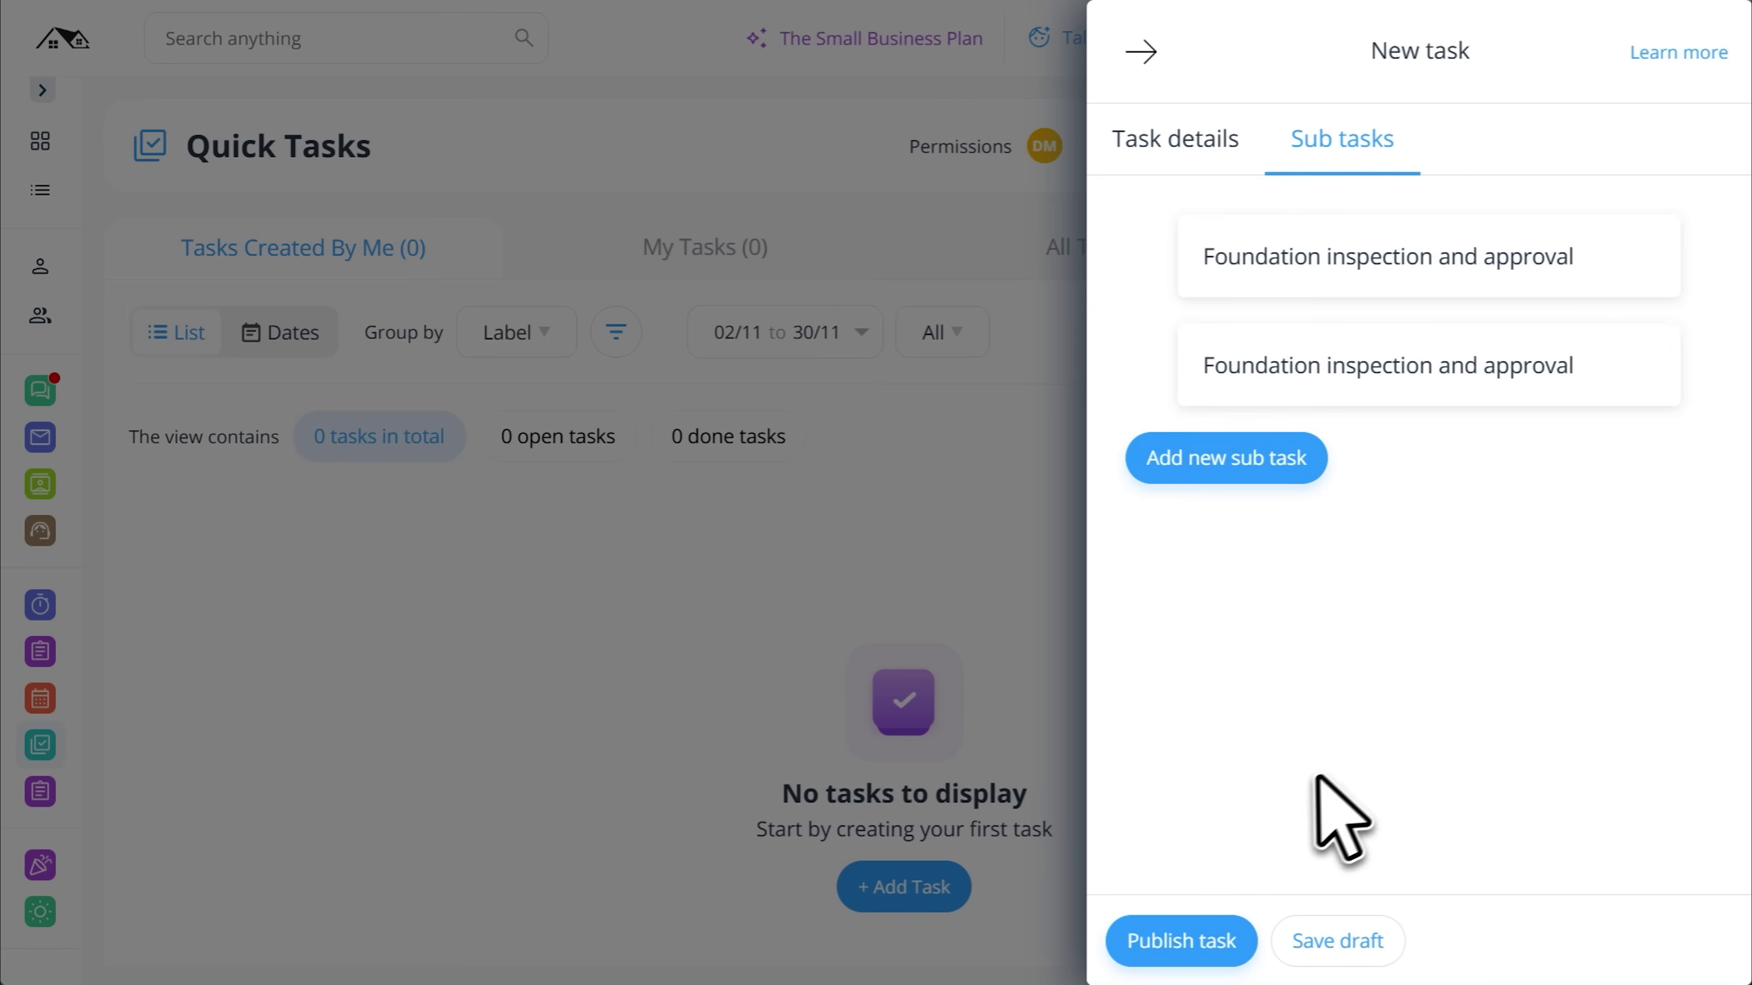
left_click(1166, 945)
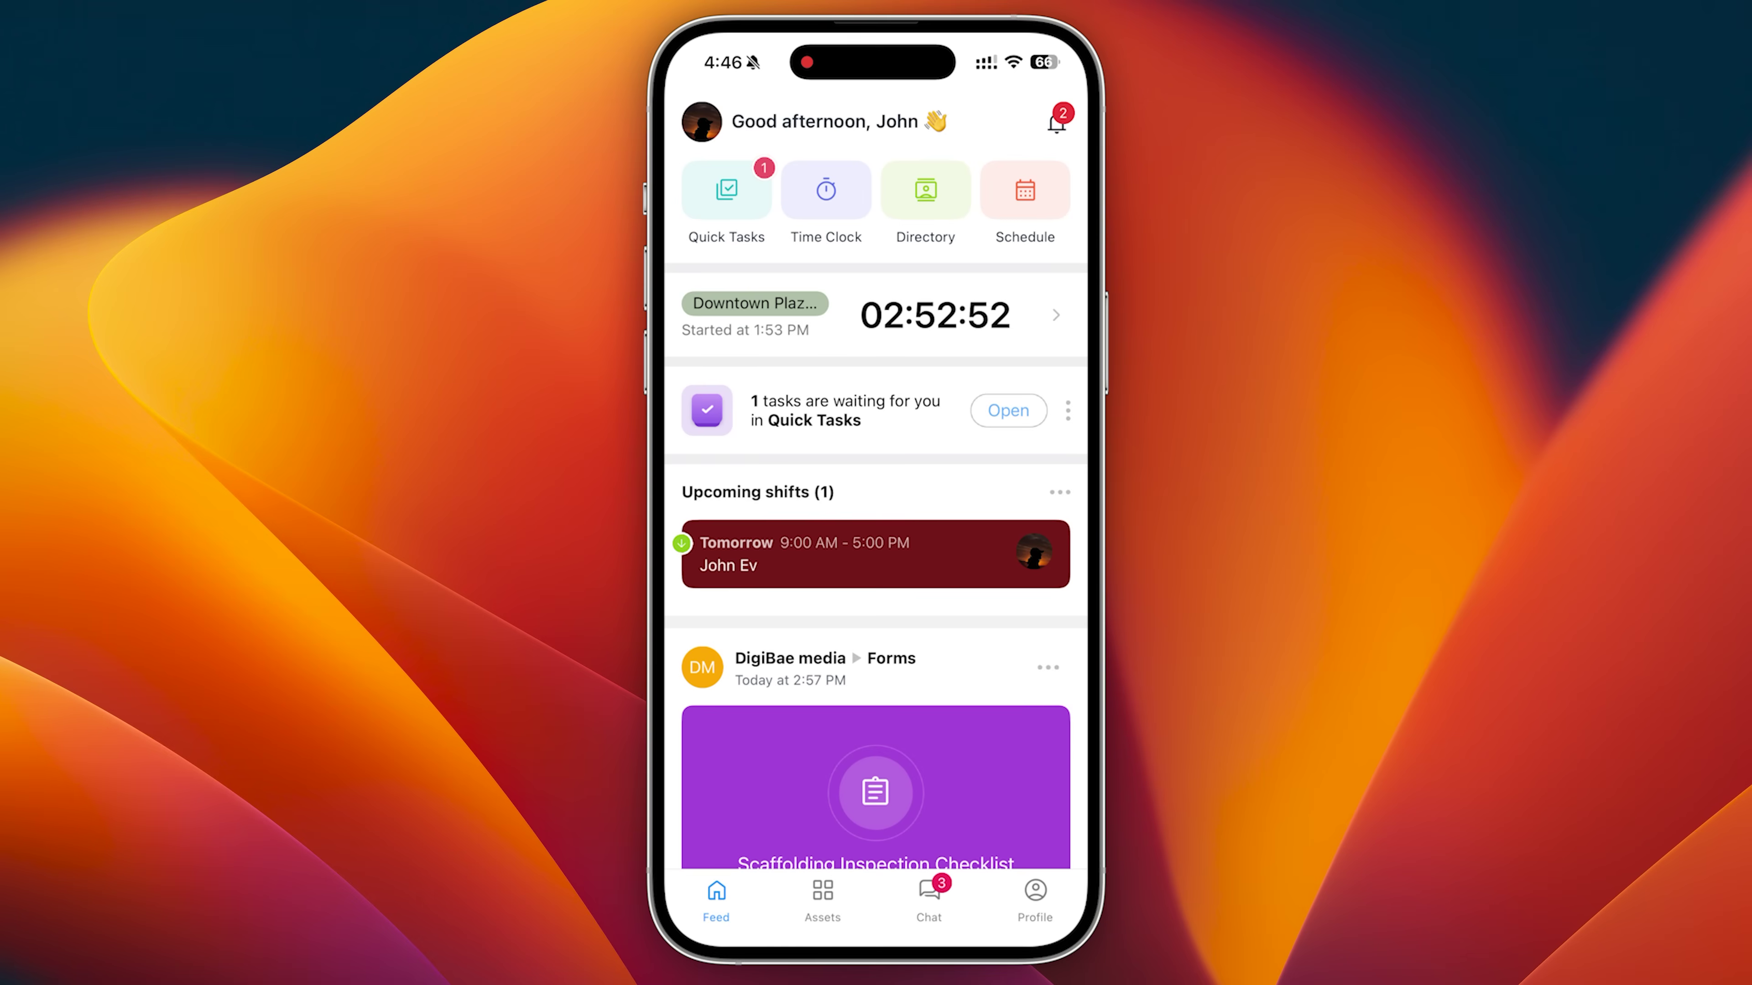
On mobile, mark the Foundation inspection and approval task done and comment 'Hey' on it
left_click(1008, 410)
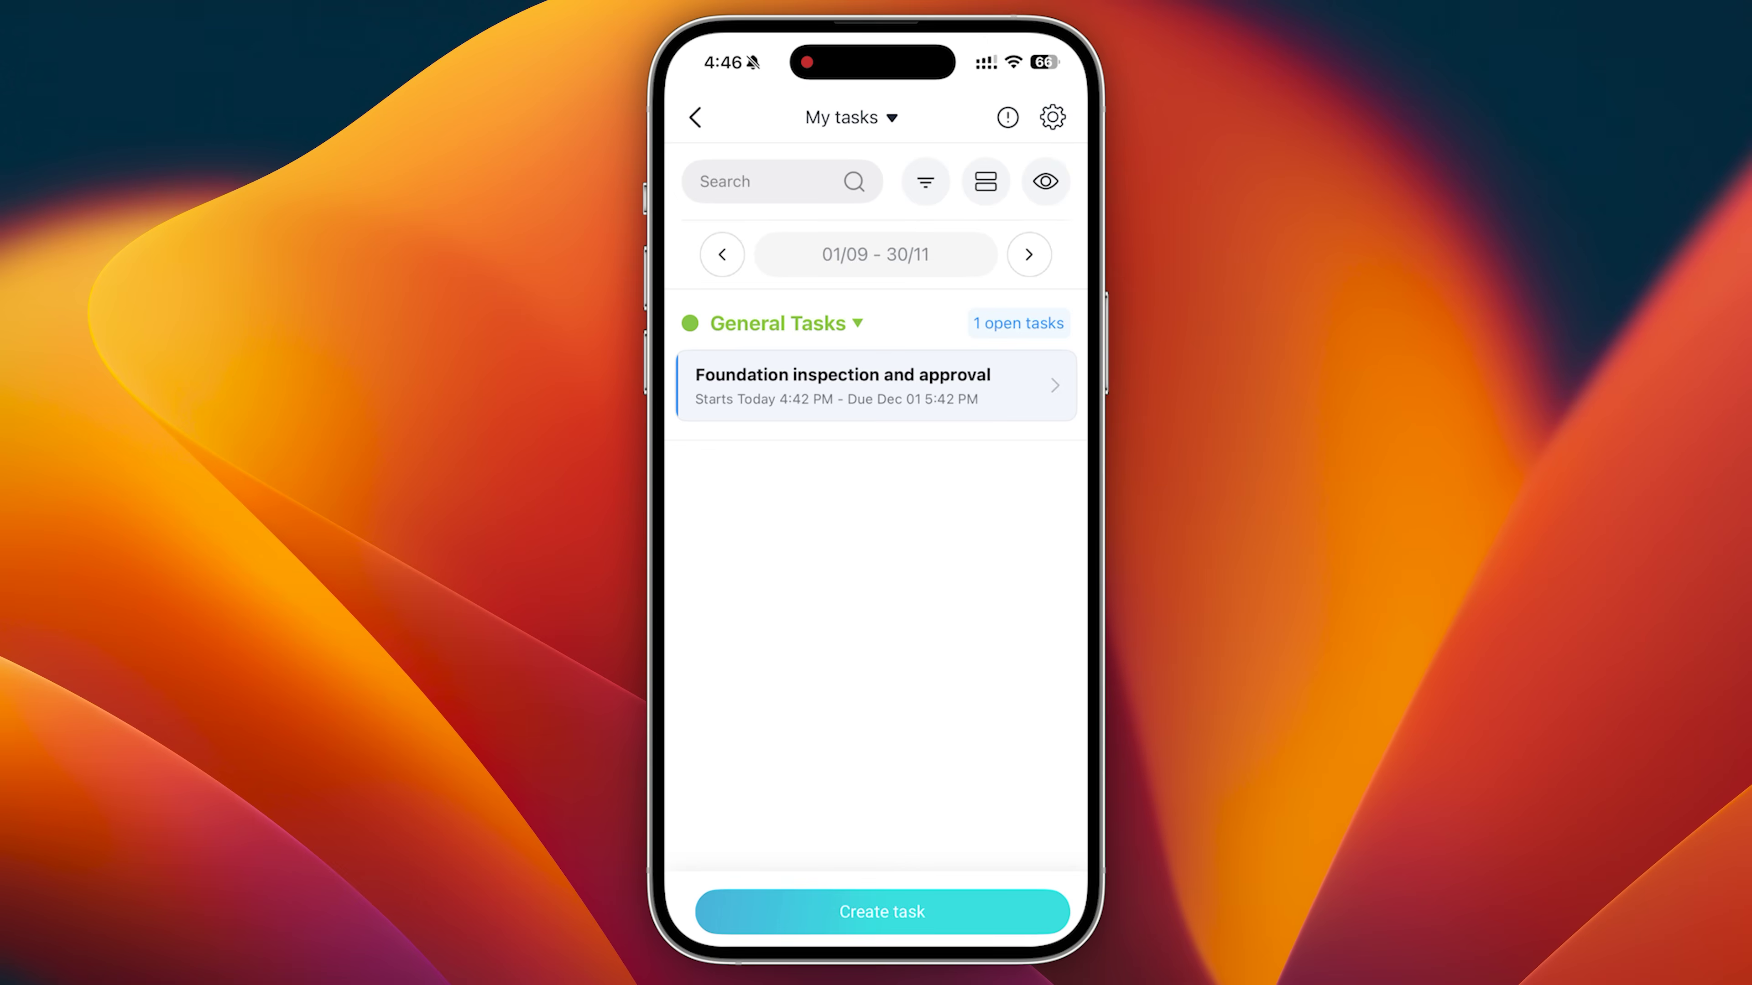
left_click(793, 376)
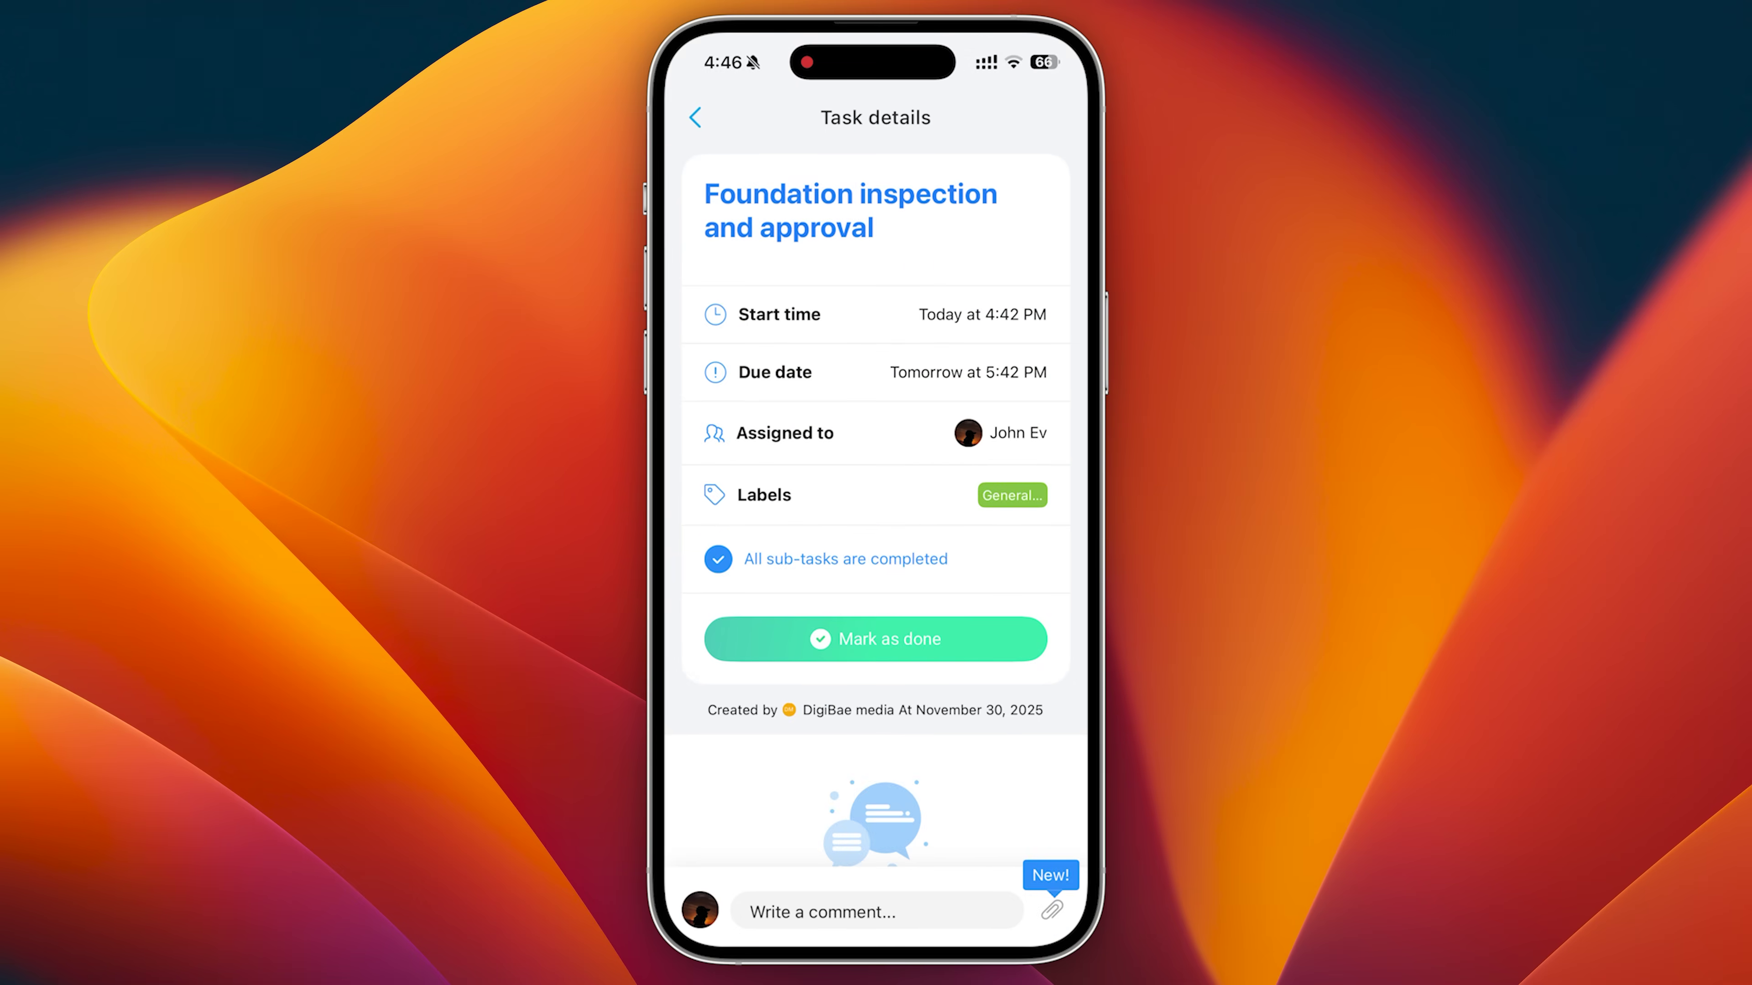
left_click(875, 639)
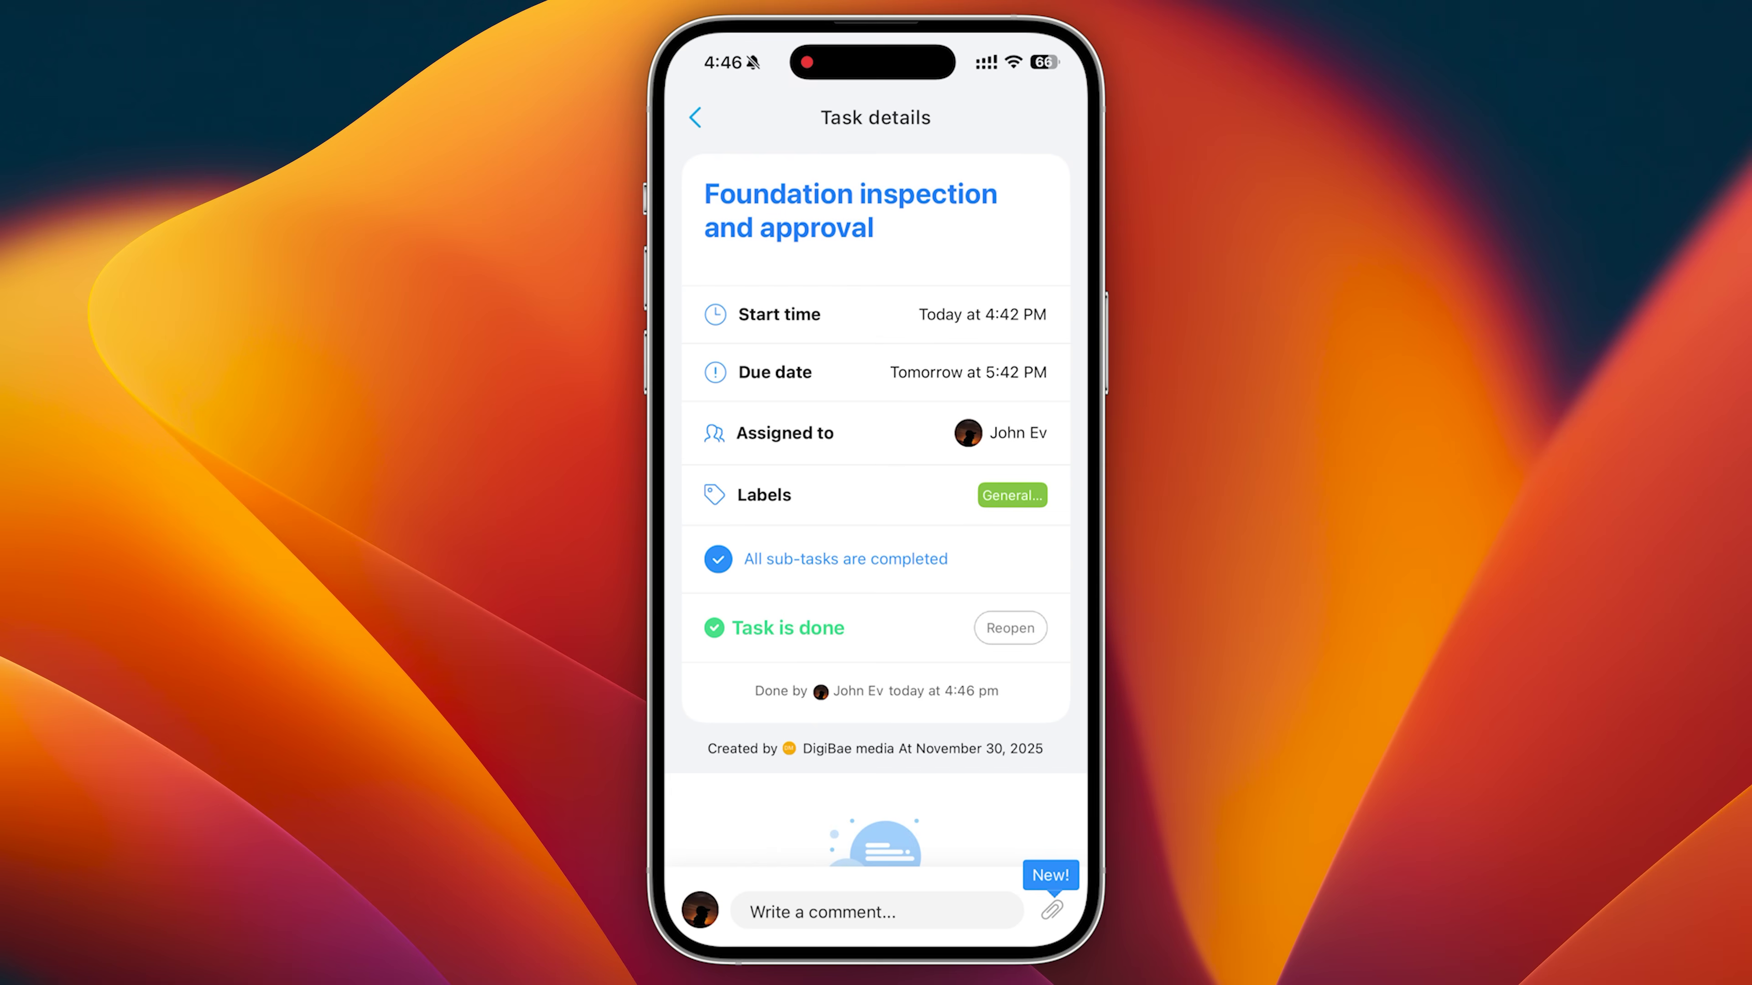
left_click(876, 911)
type("Hey")
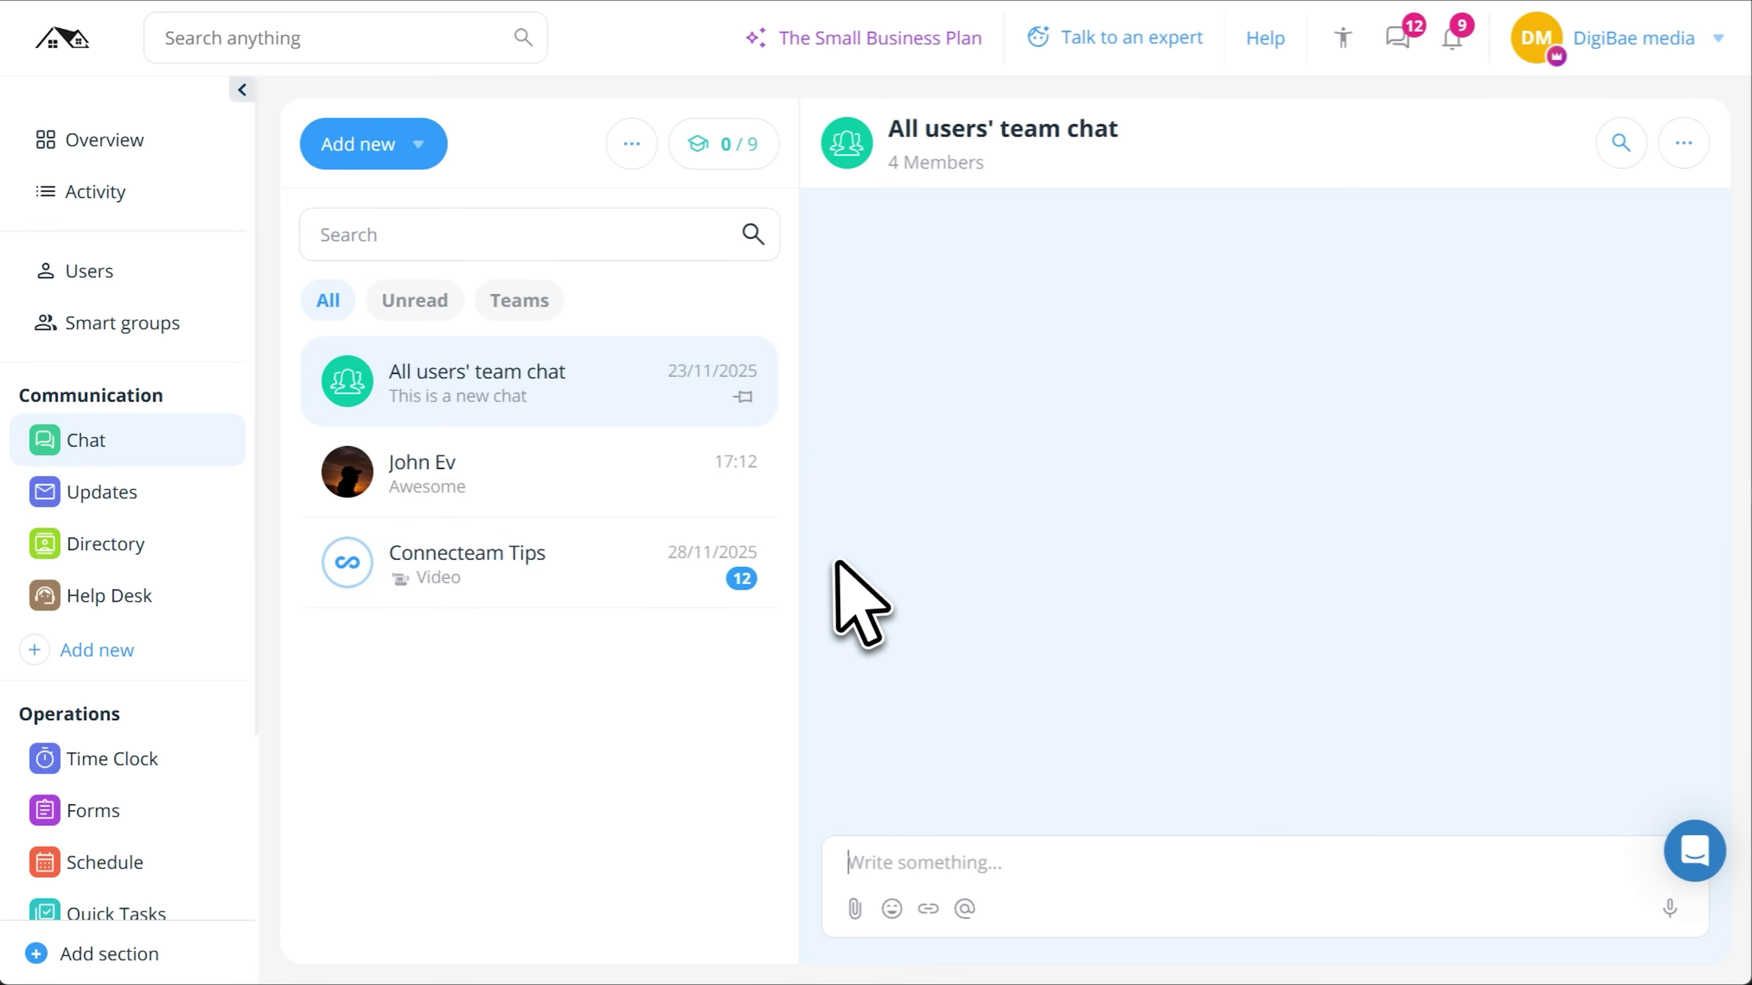
Open the one-to-one chat with the worker and check, then dismiss, the new-conversation options
left_click(619, 522)
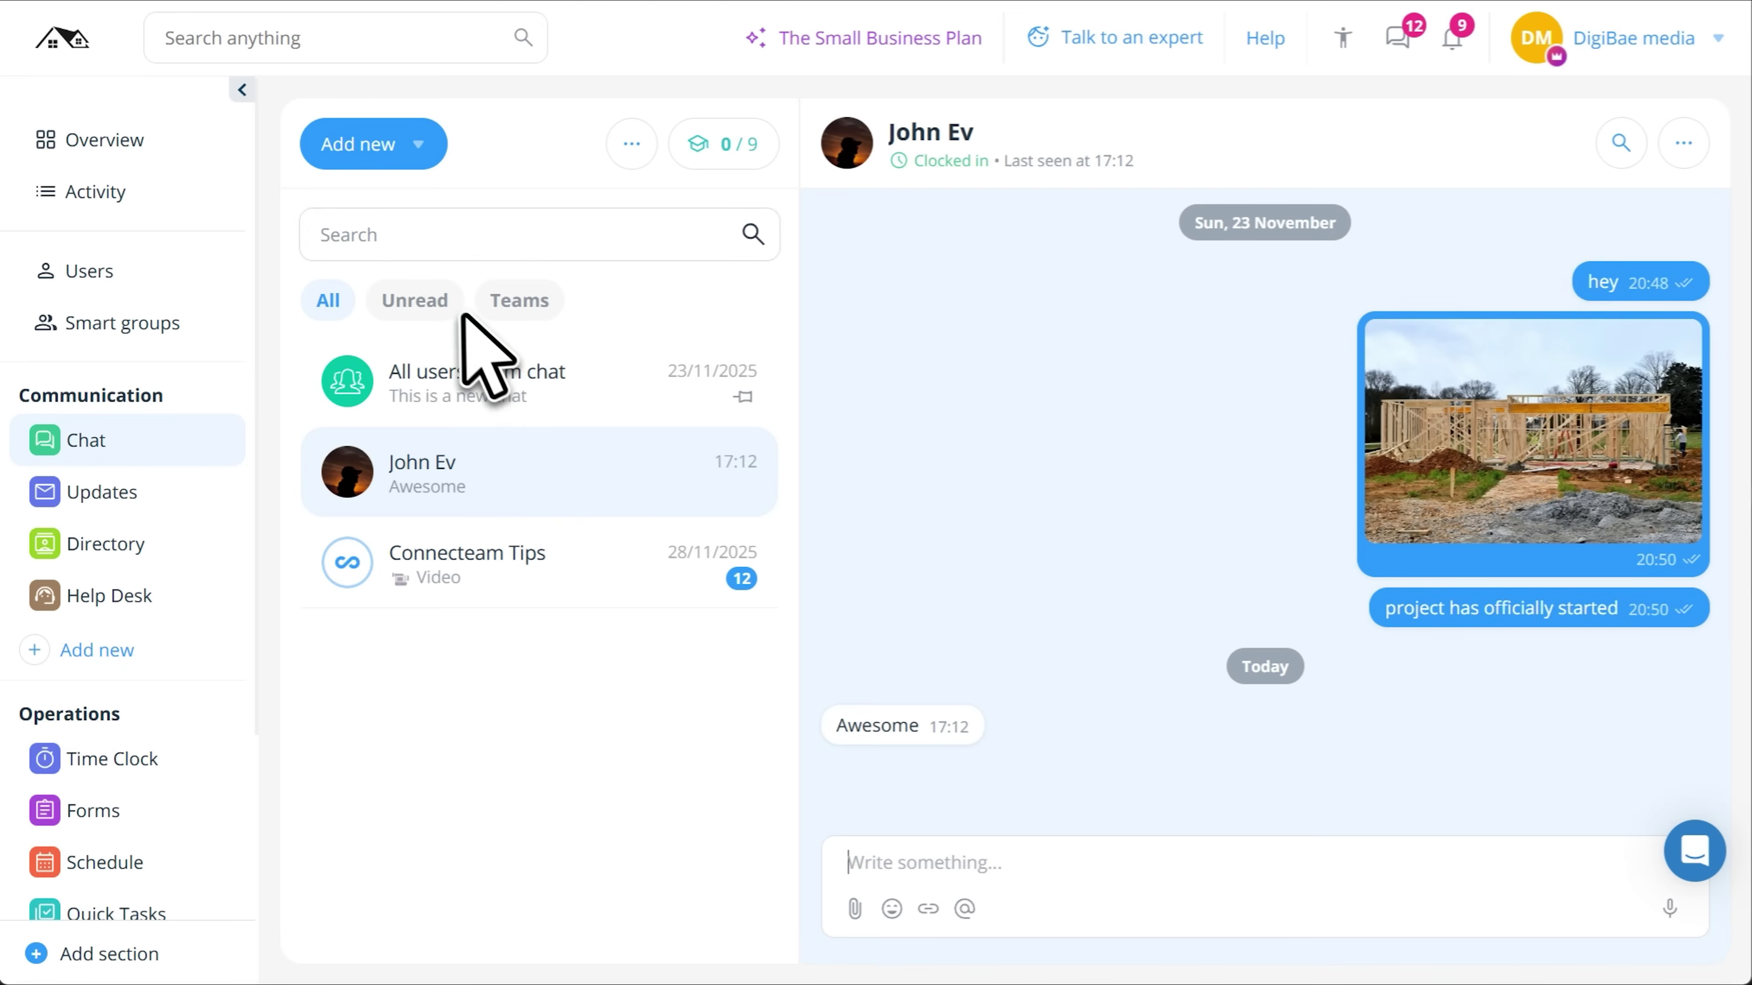
left_click(375, 143)
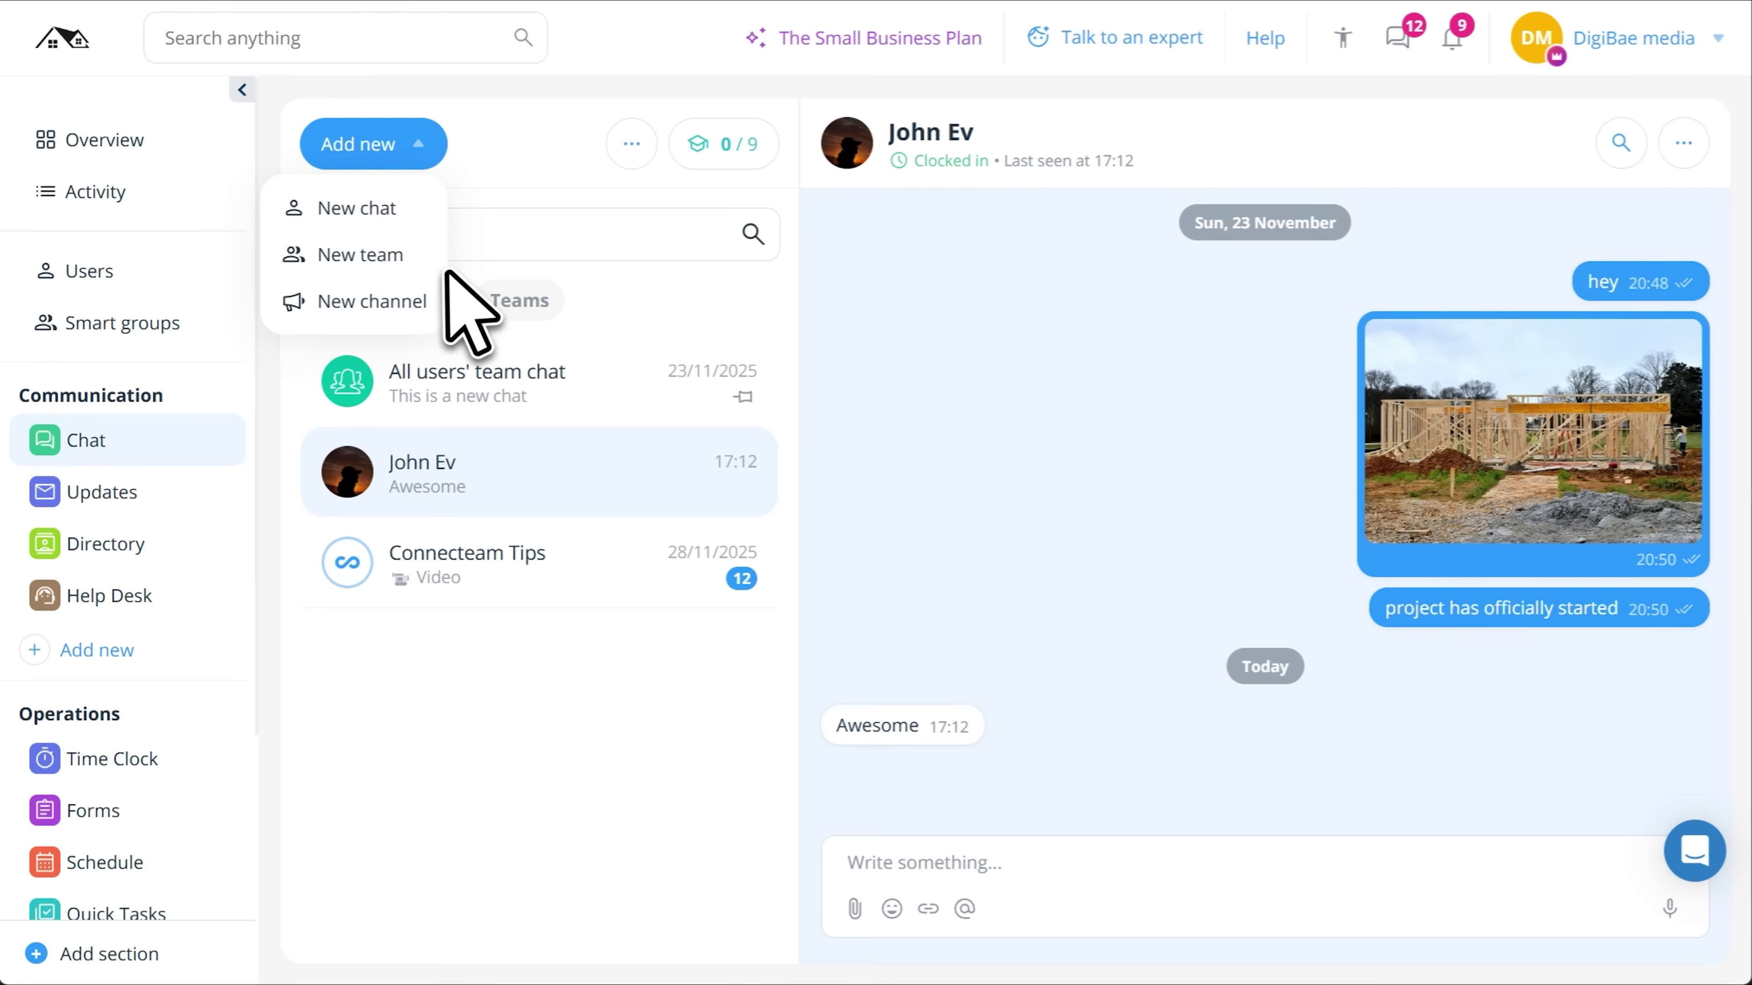
left_click(600, 688)
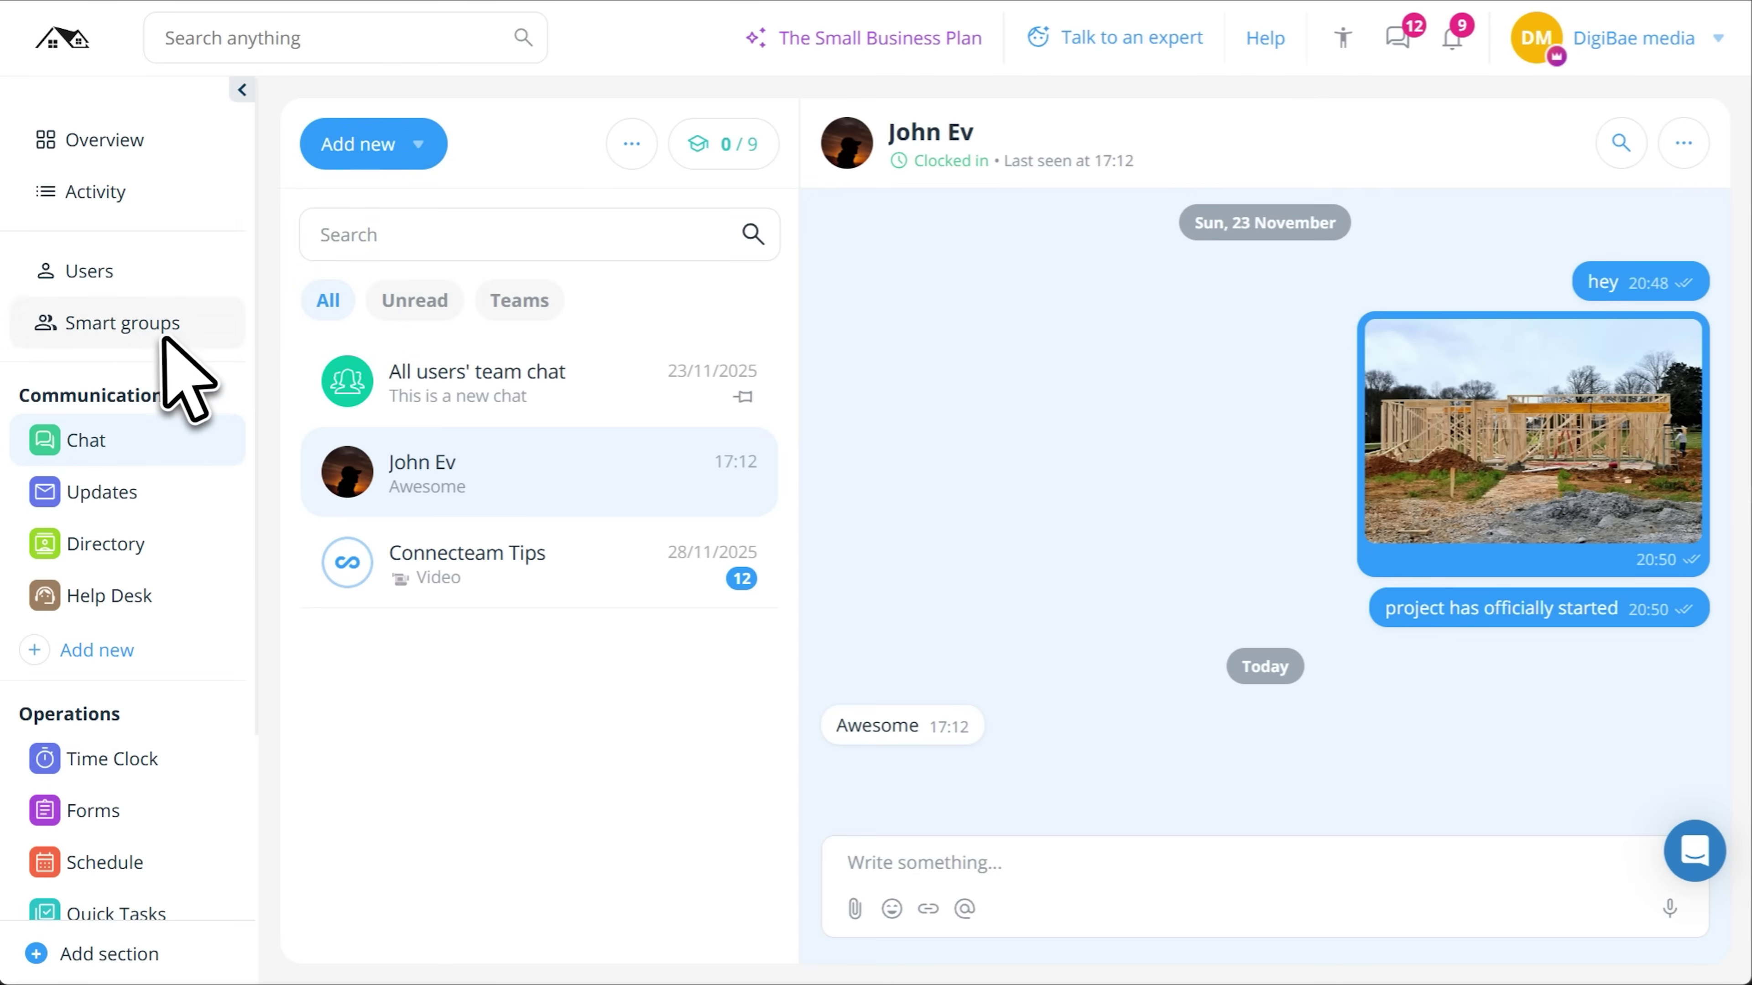
Browse Smart groups and collapse the General groups and Groups by Location sections
left_click(67, 328)
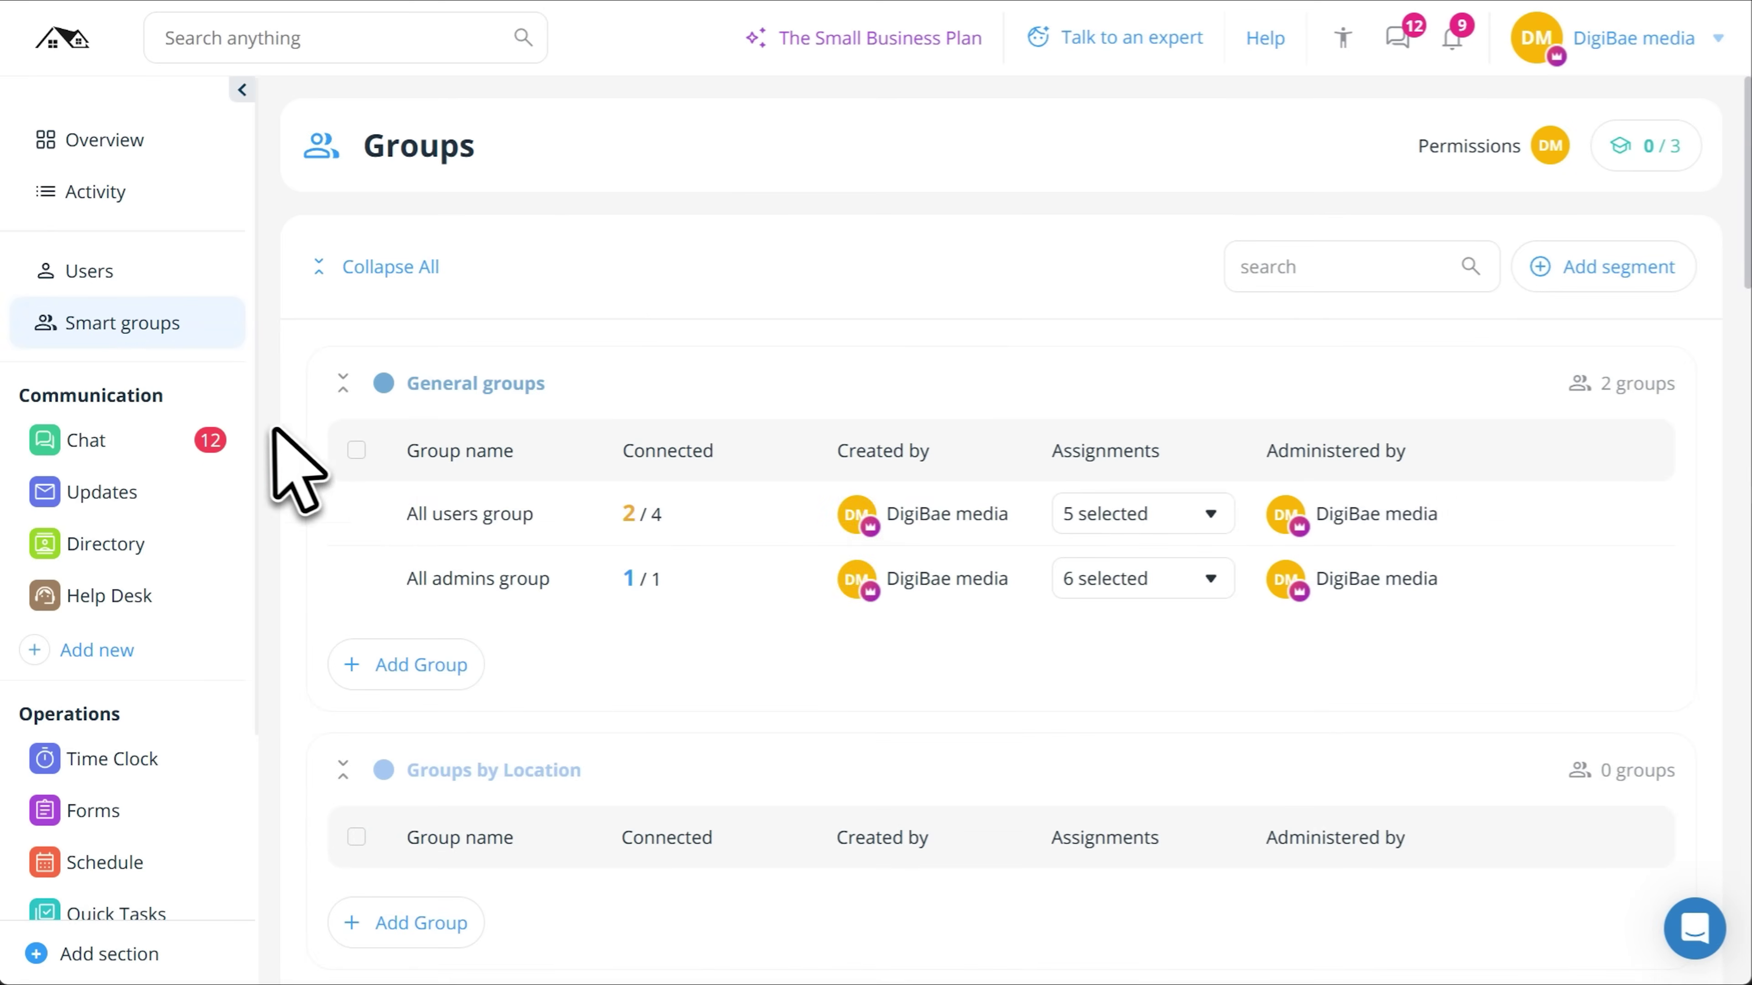
scroll(520, 536, "down", 7)
scroll(545, 541, "down", 12)
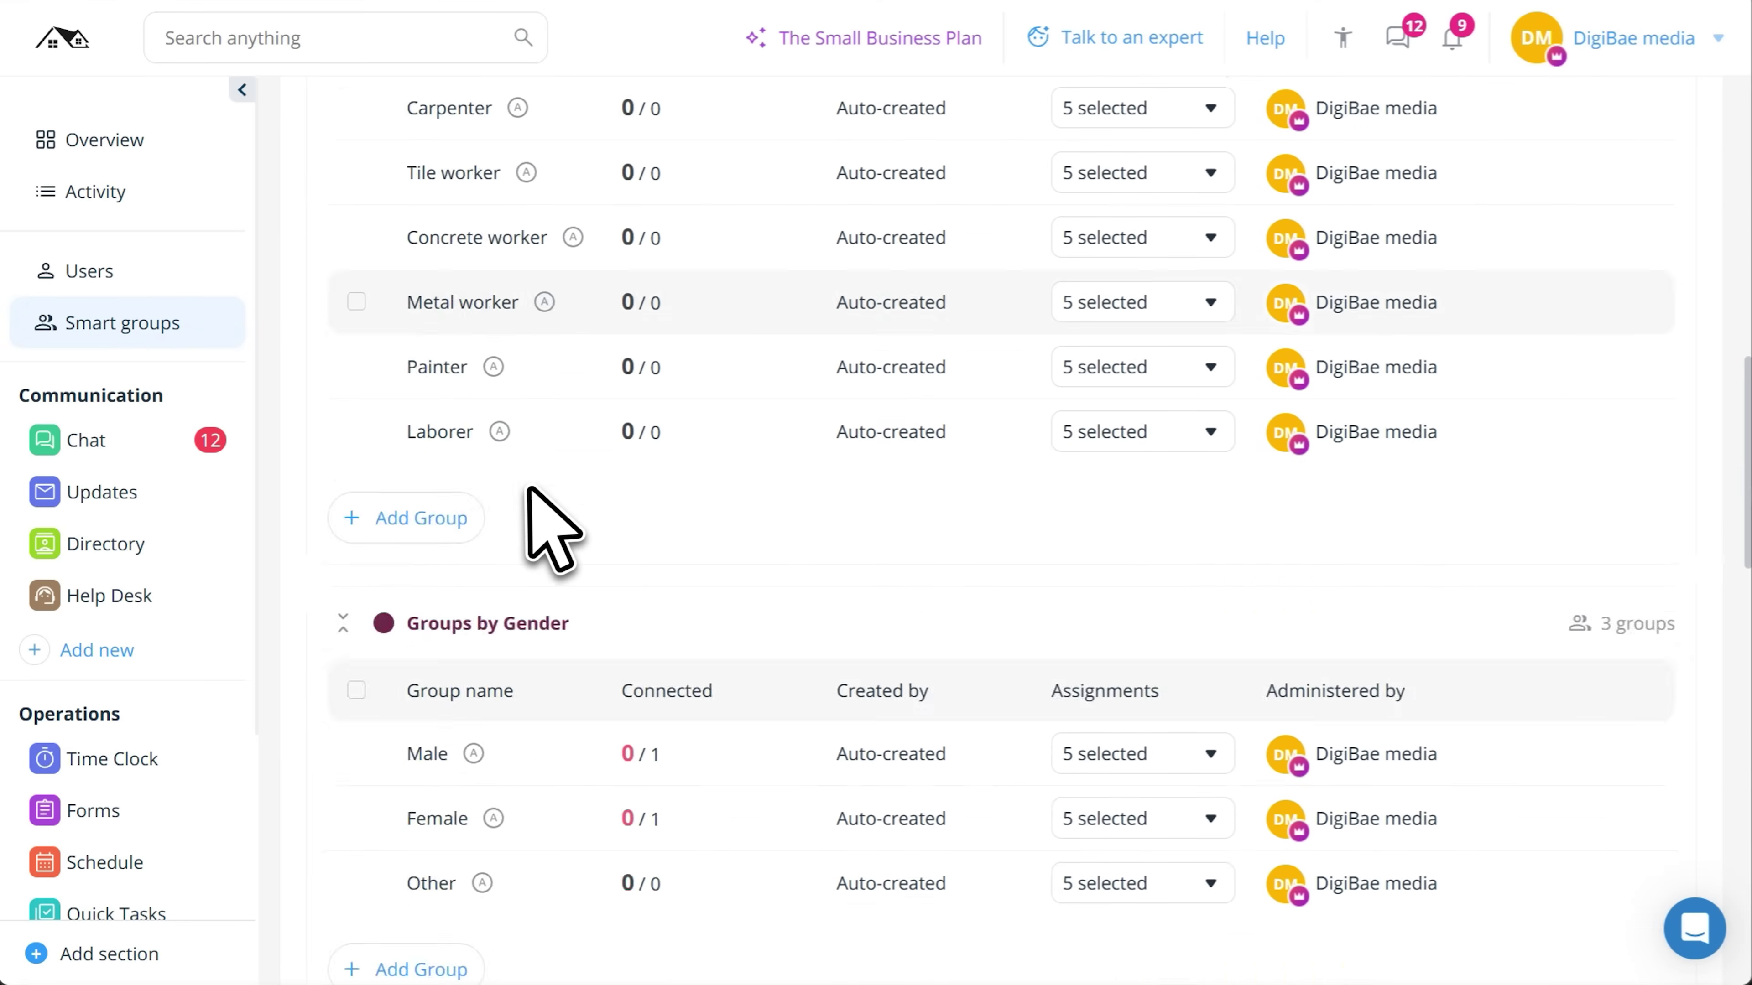
scroll(552, 525, "up", 20)
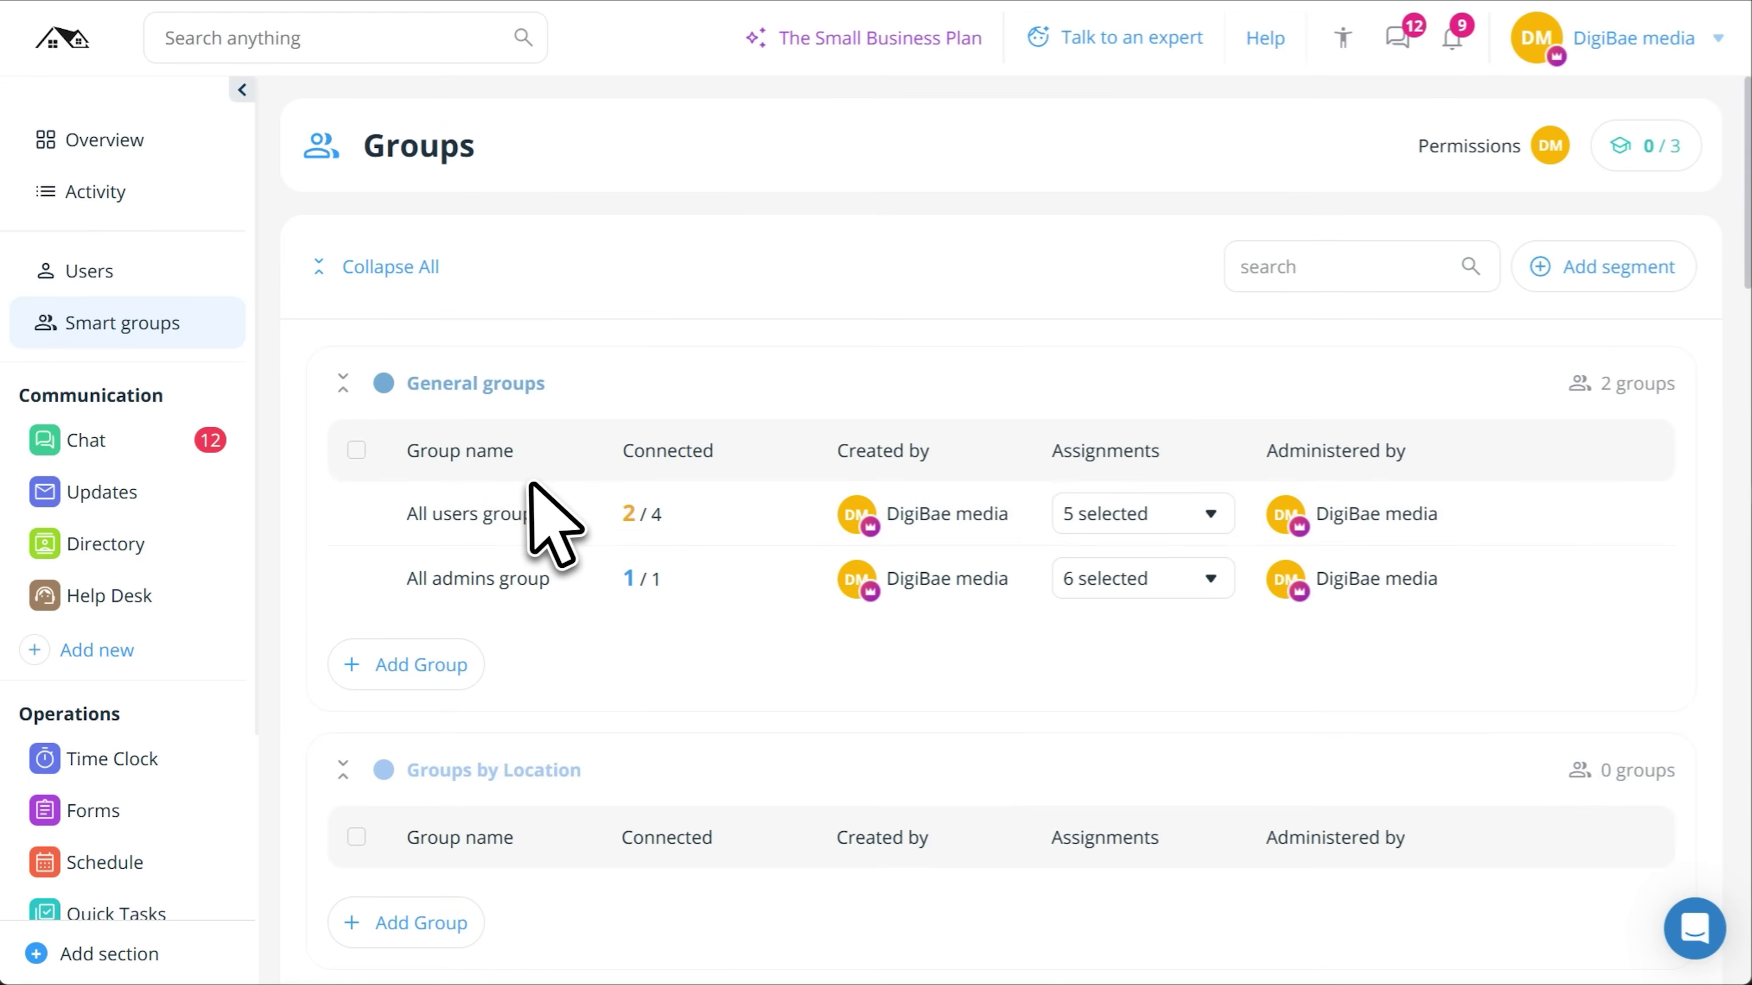
left_click(342, 379)
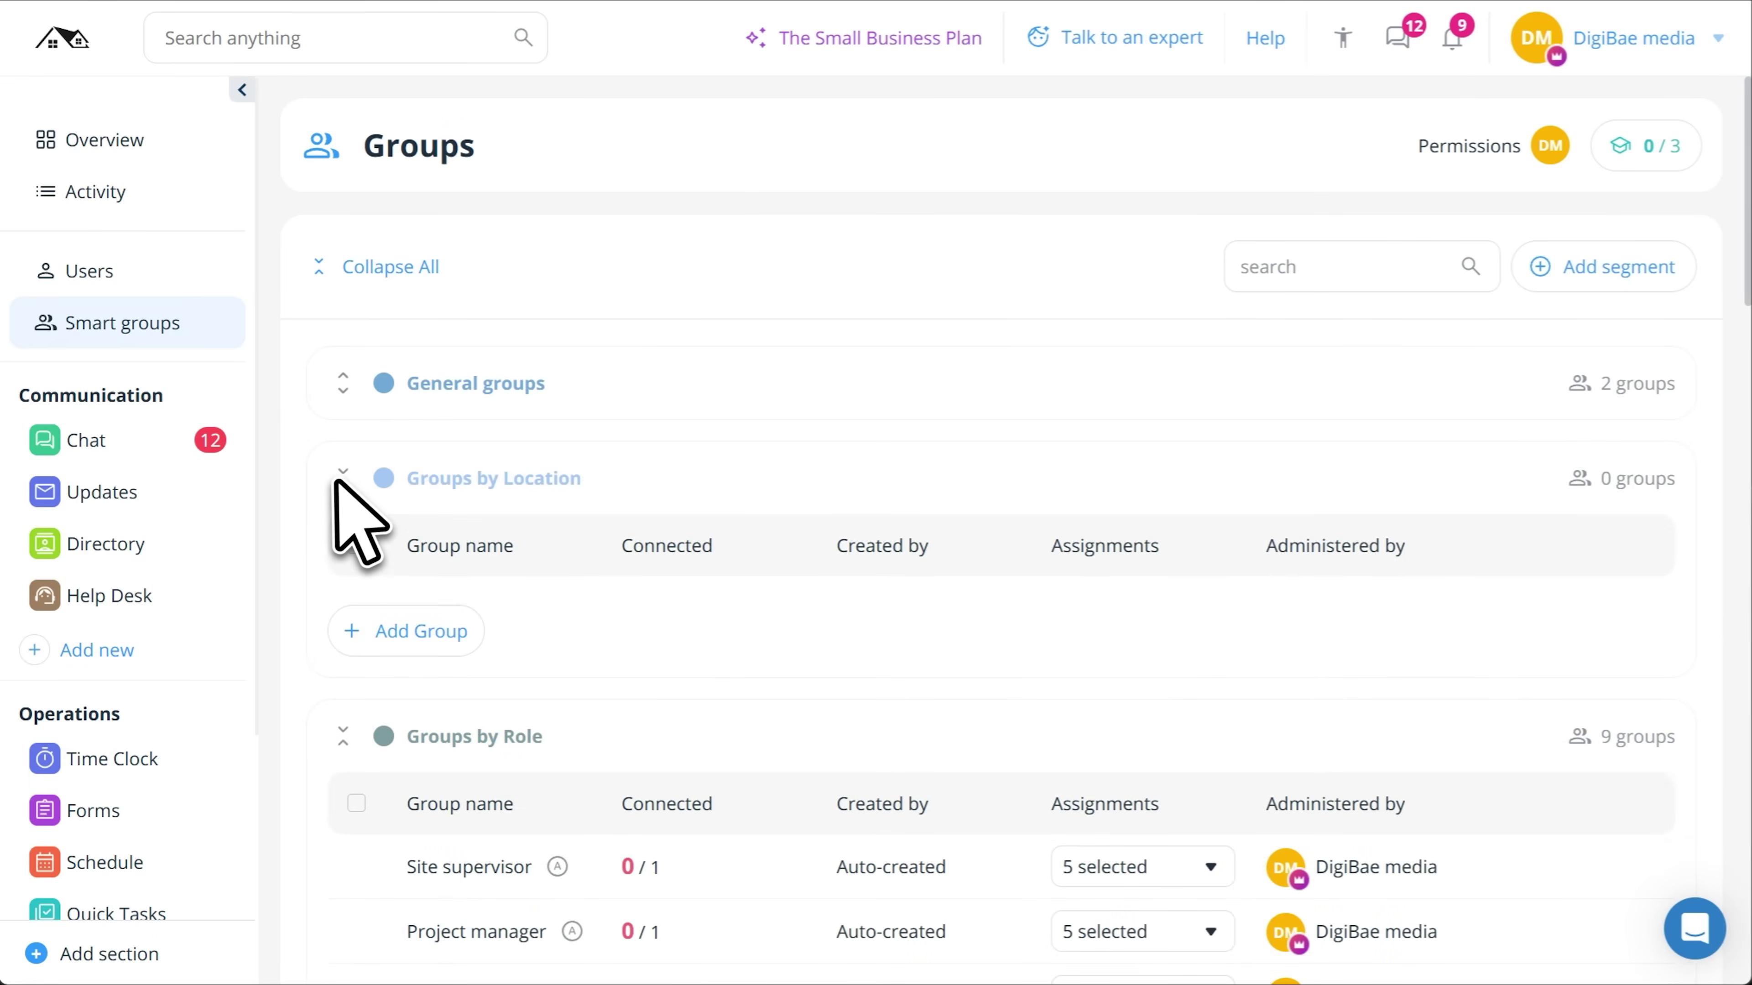
left_click(341, 478)
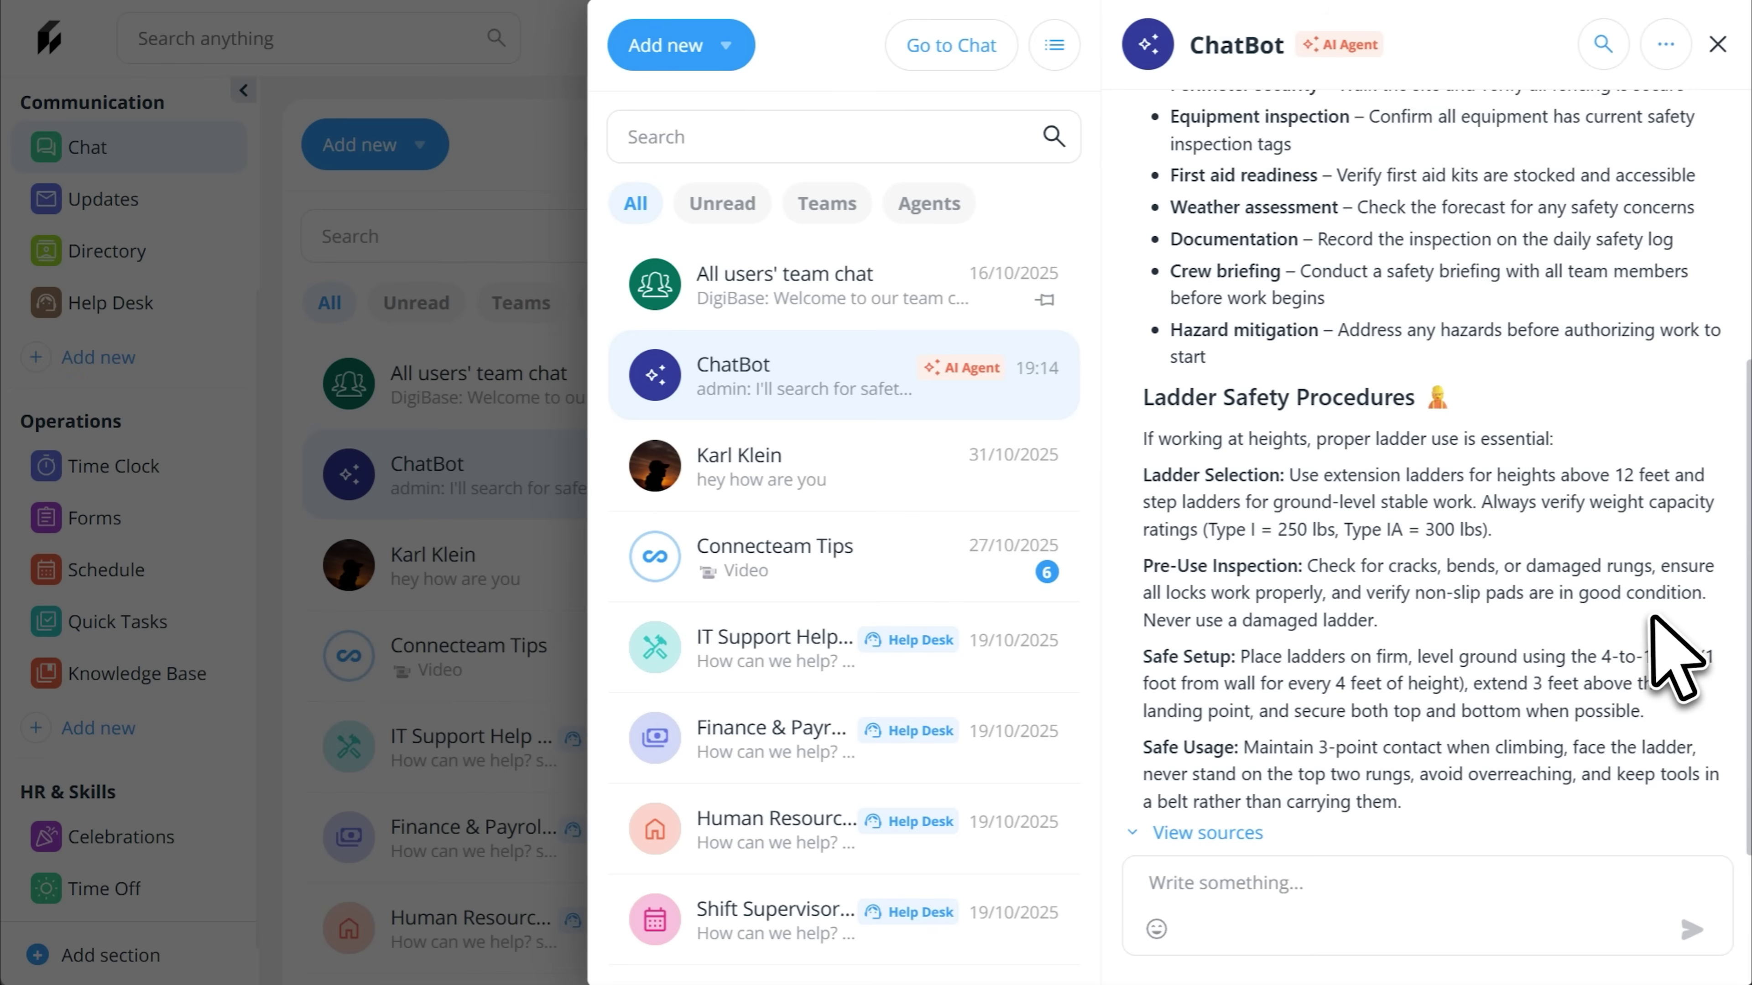
Scroll through the ChatBot agent's safety-protocol reply in the chat panel
scroll(1676, 656, "up", 6)
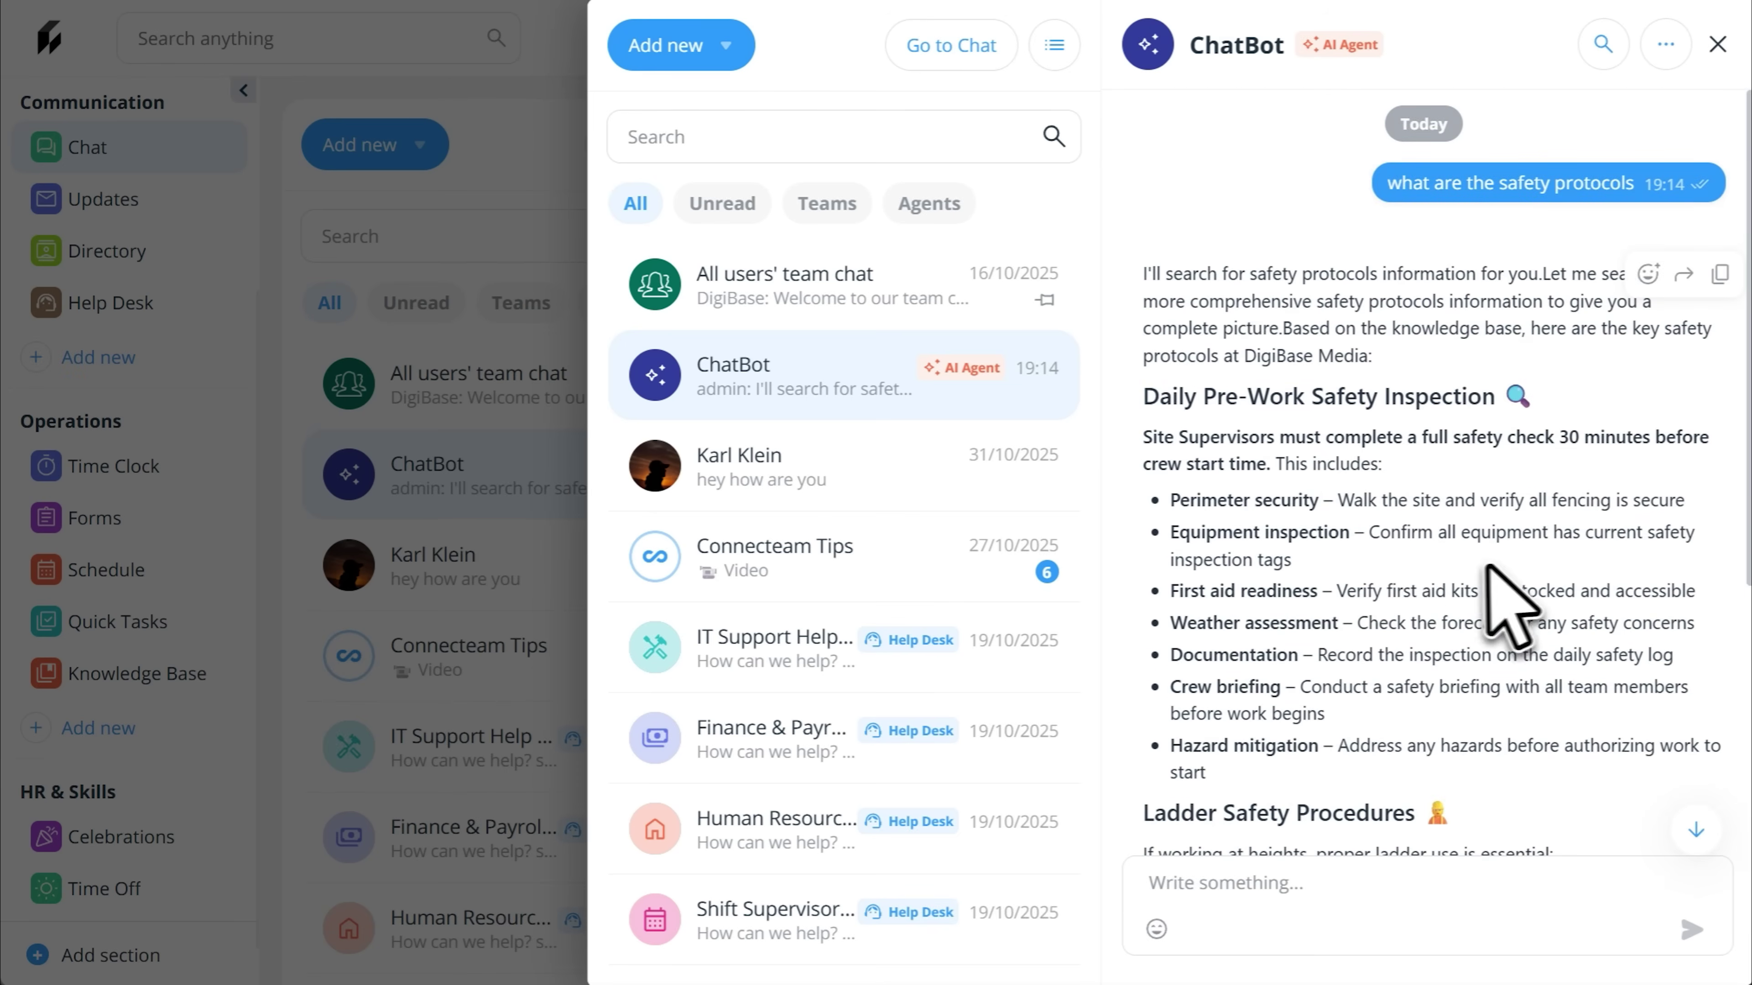
scroll(1497, 600, "down", 5)
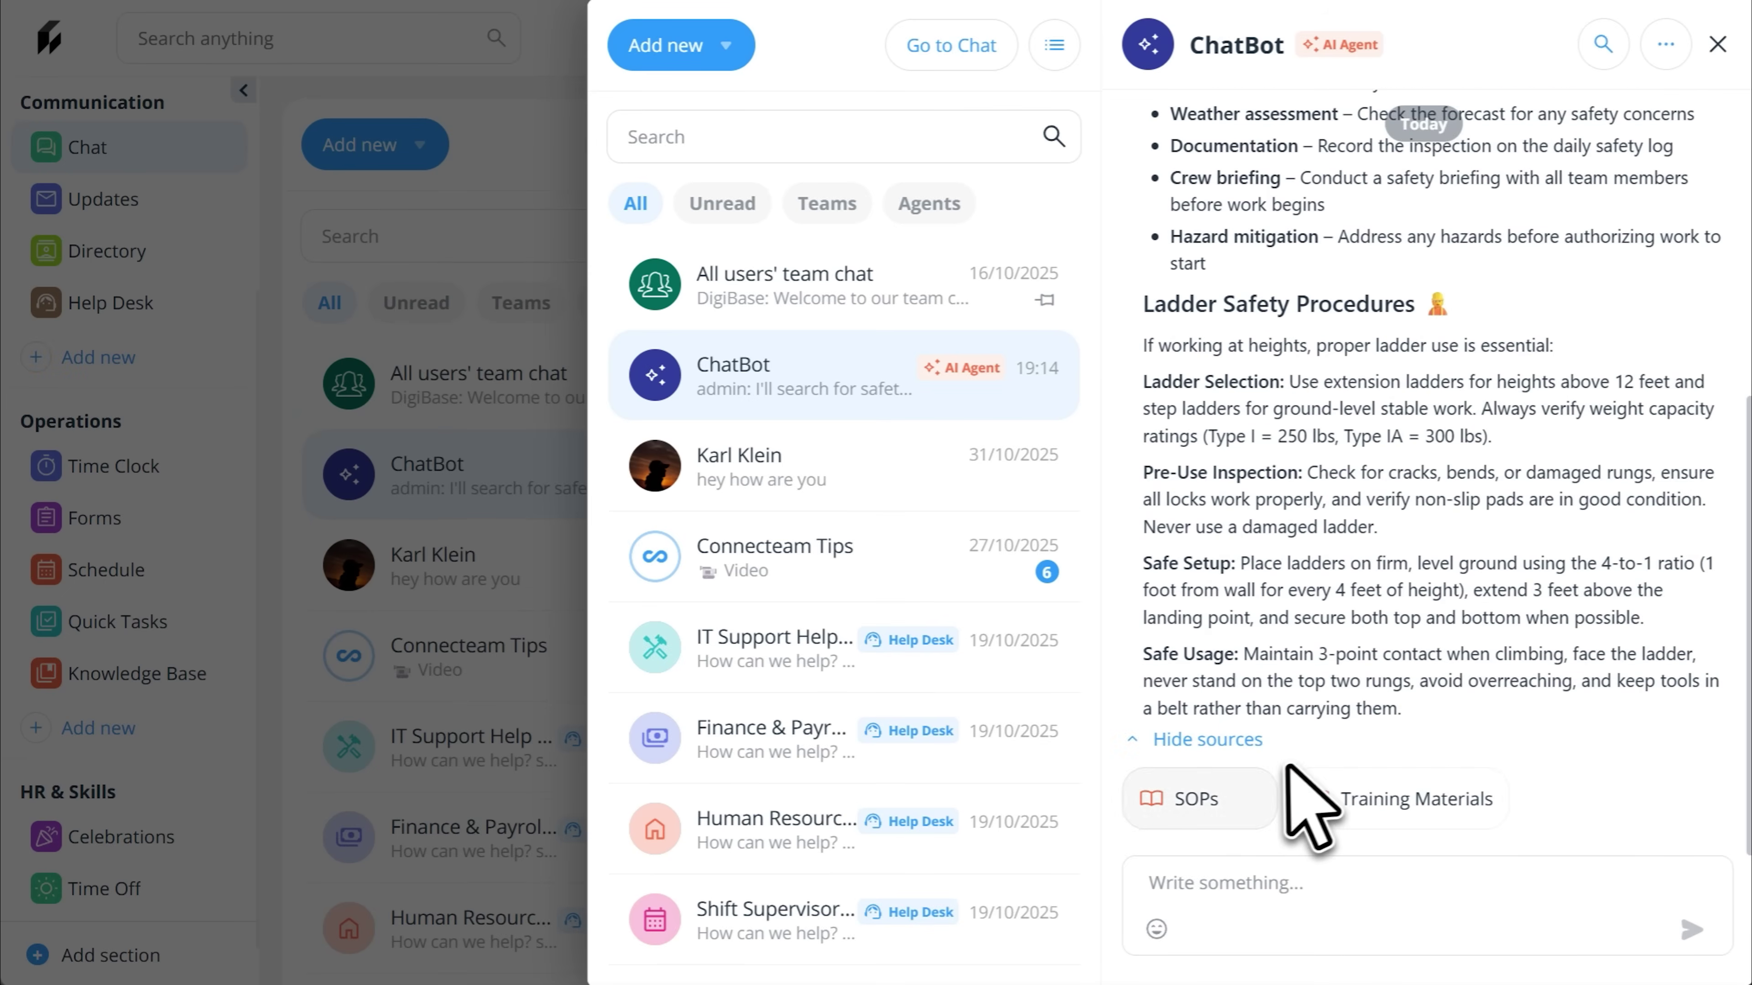
scroll(1558, 655, "up", 5)
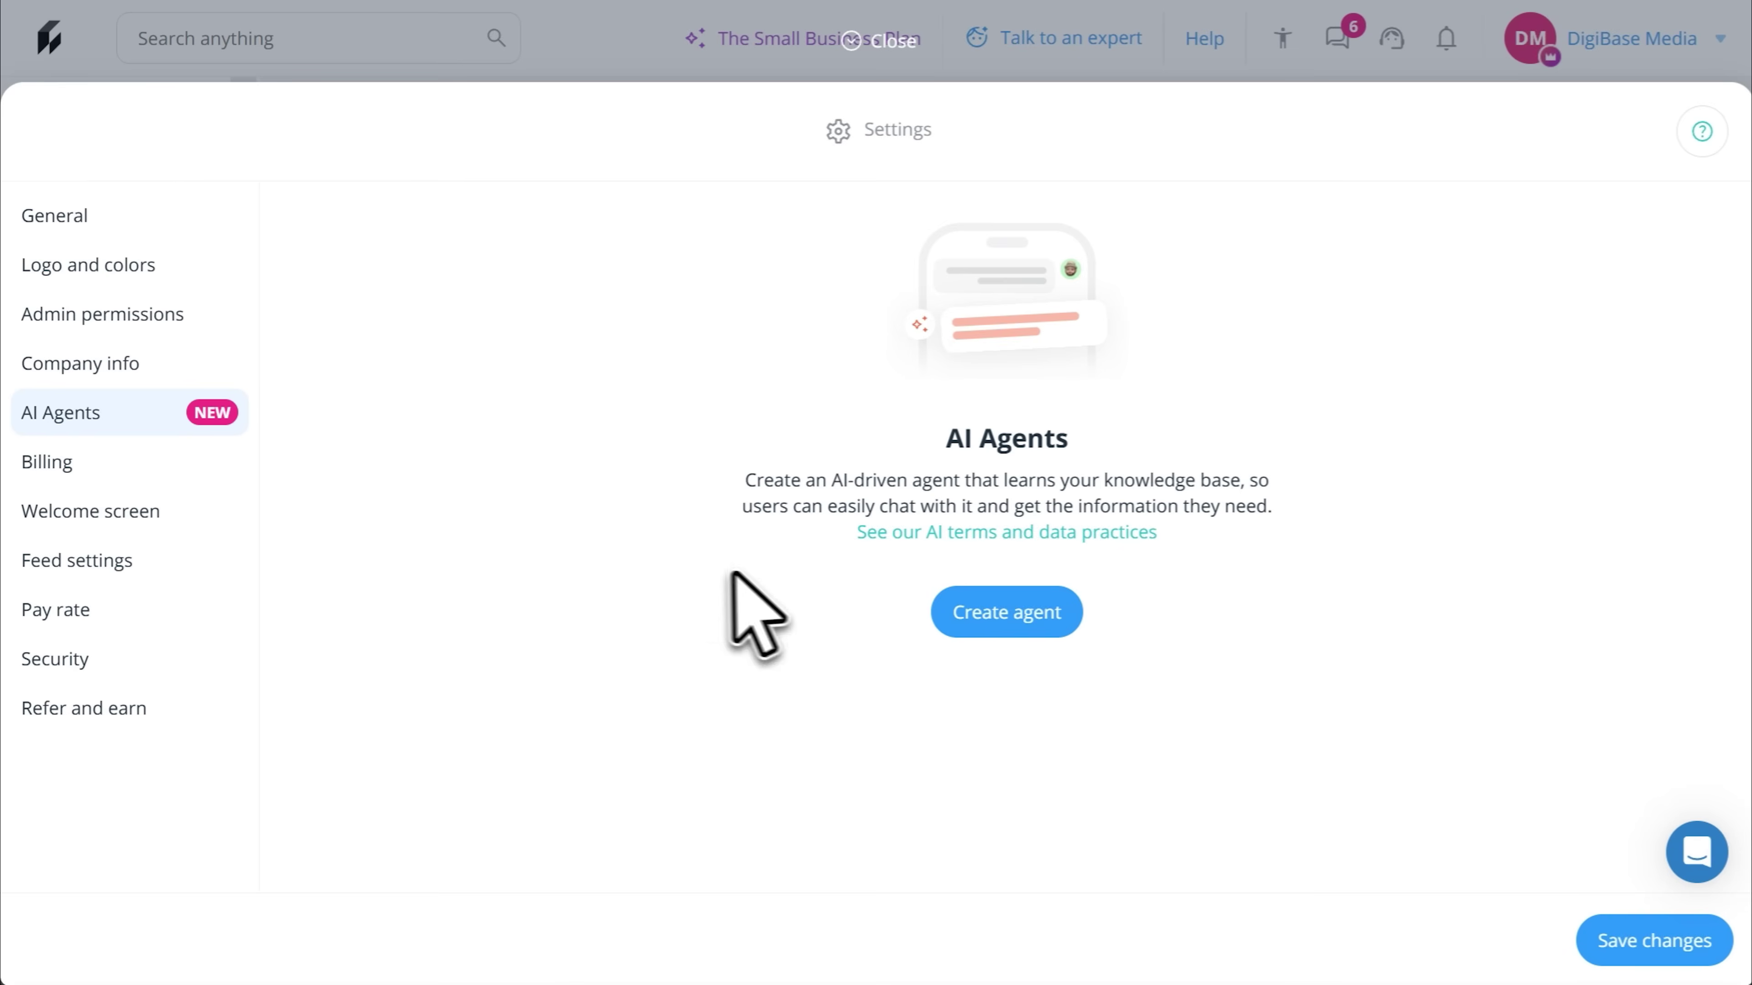
Begin a new AI agent that draws on the Data Base knowledge base
left_click(1006, 611)
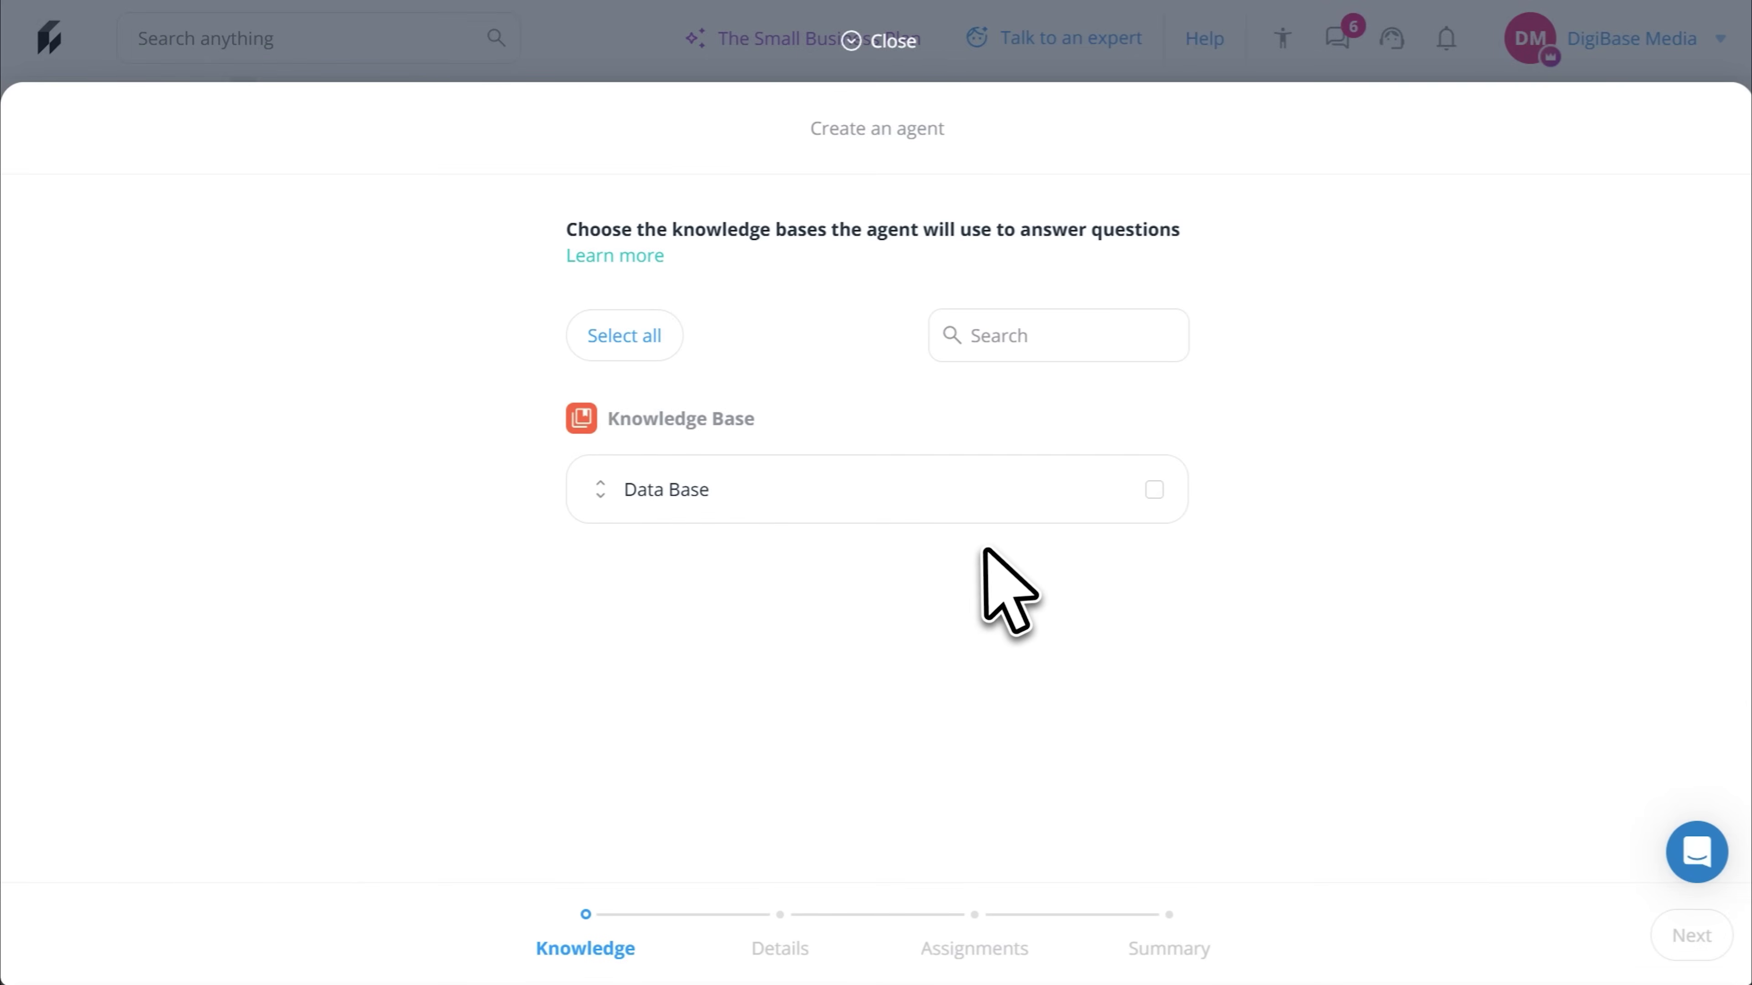
left_click(1154, 489)
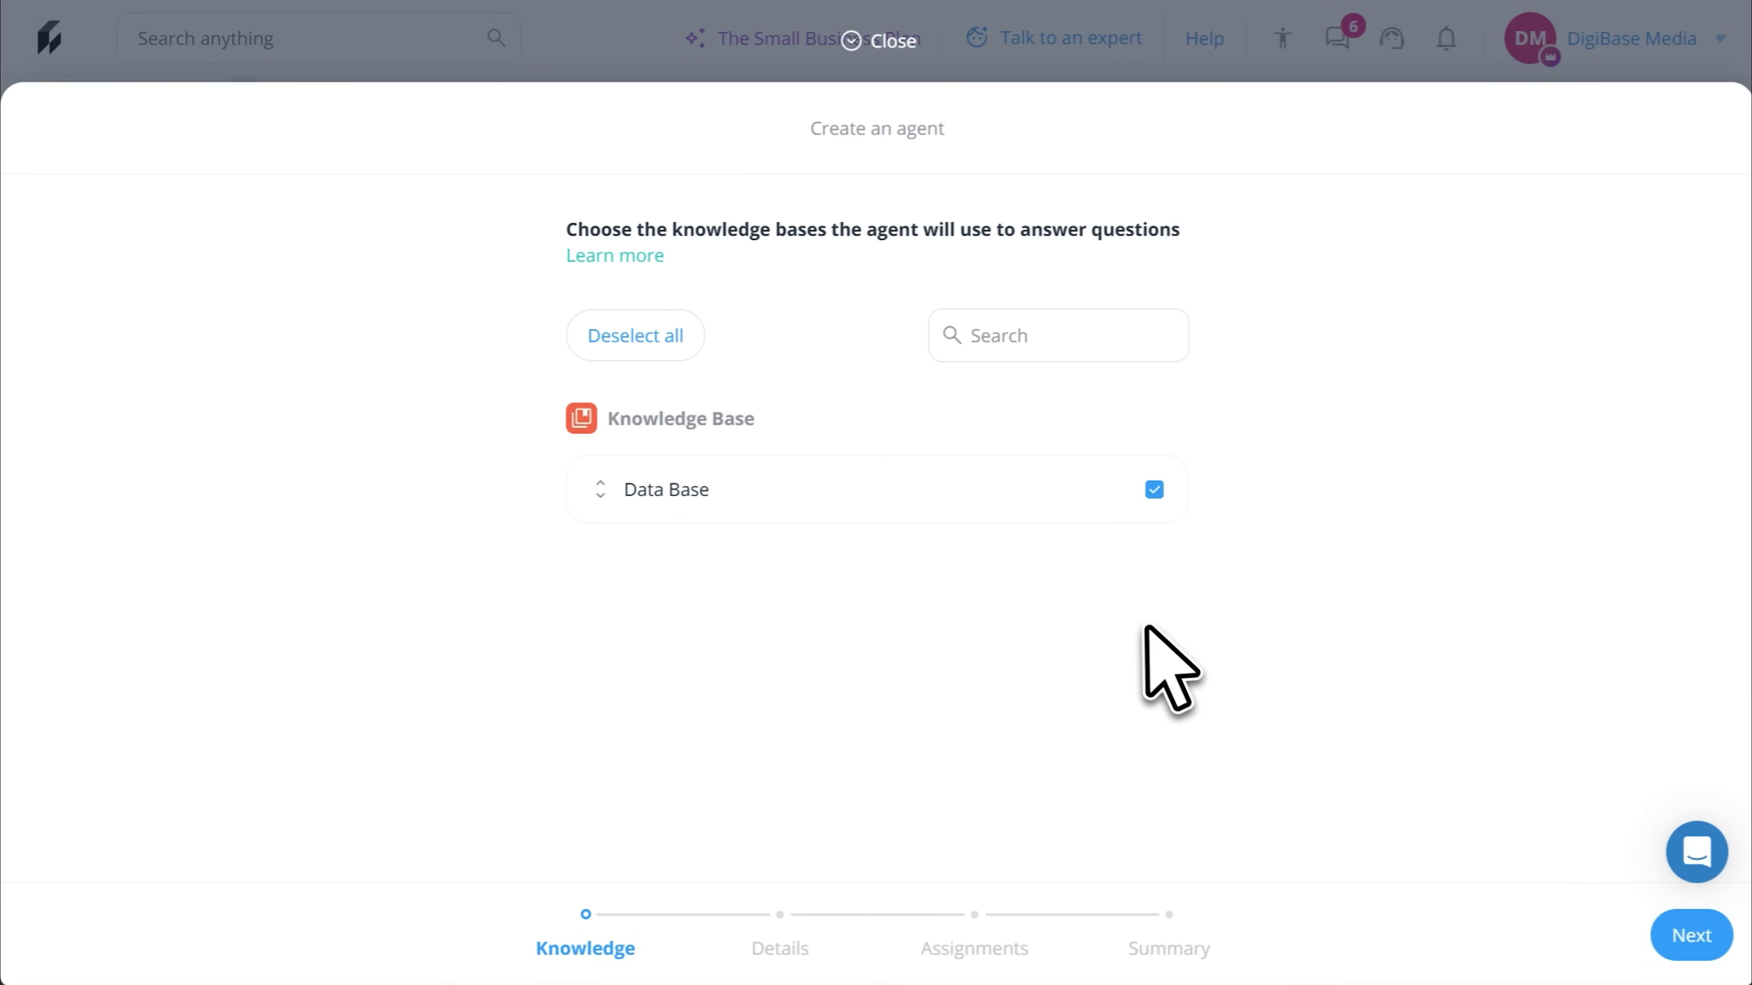
left_click(1683, 935)
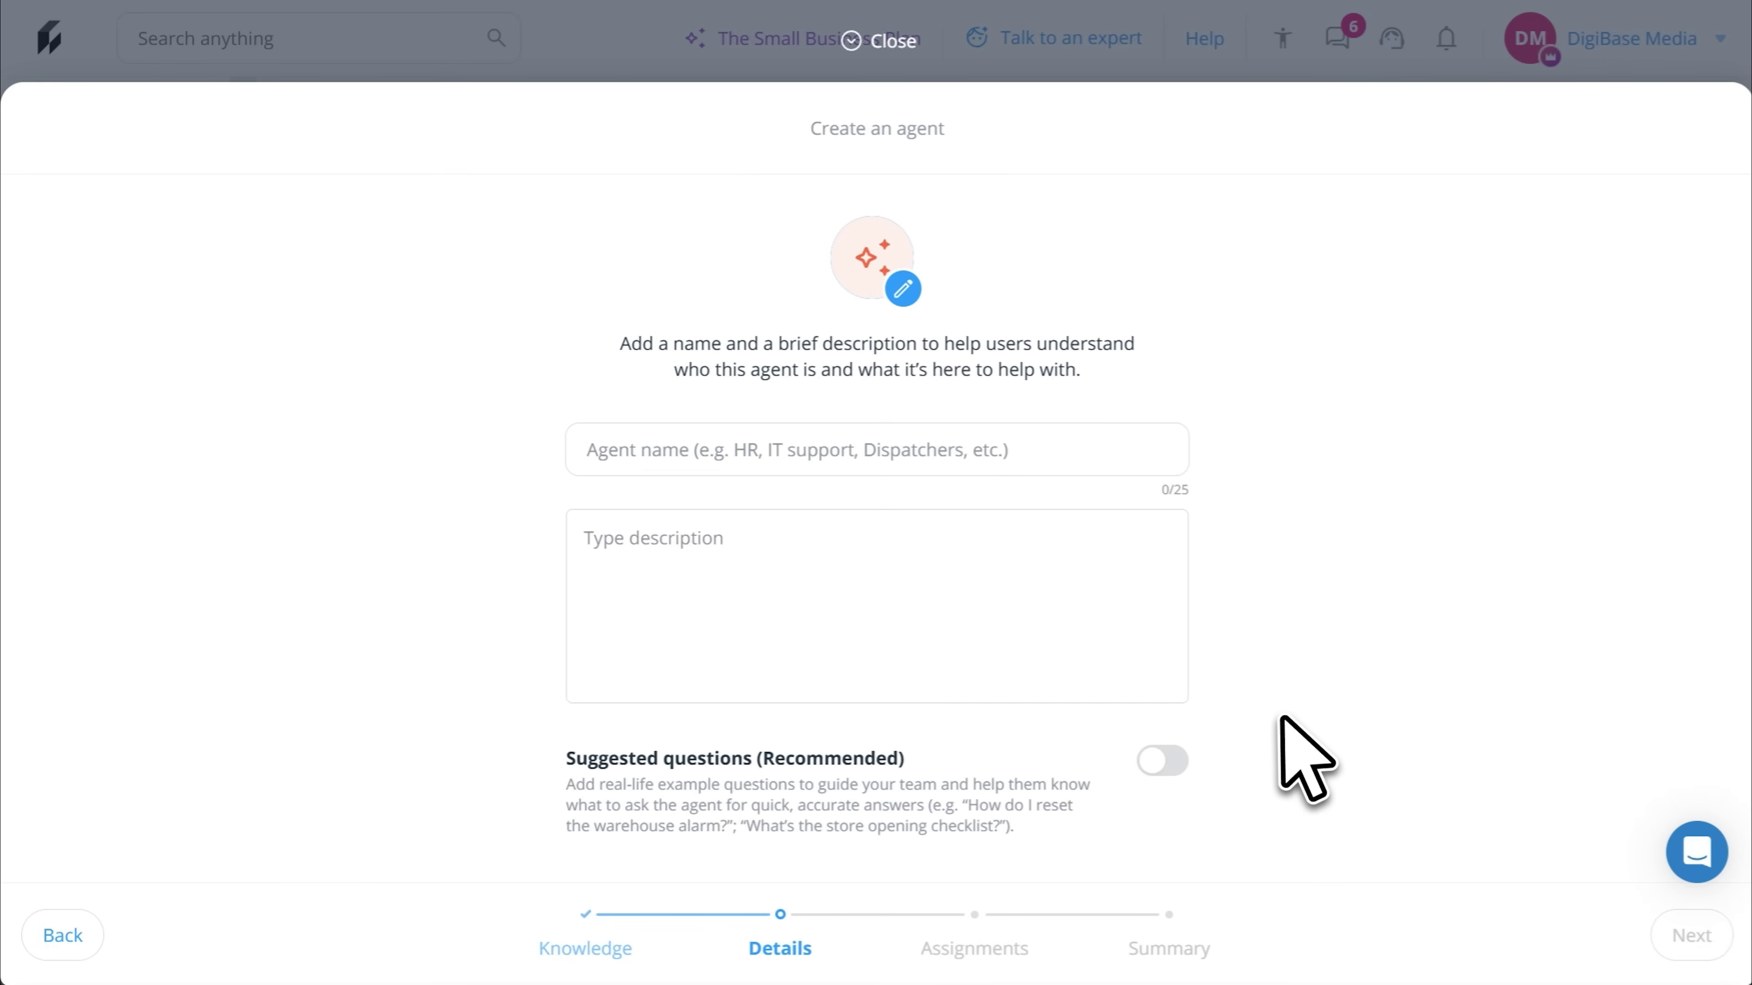
left_click(936, 436)
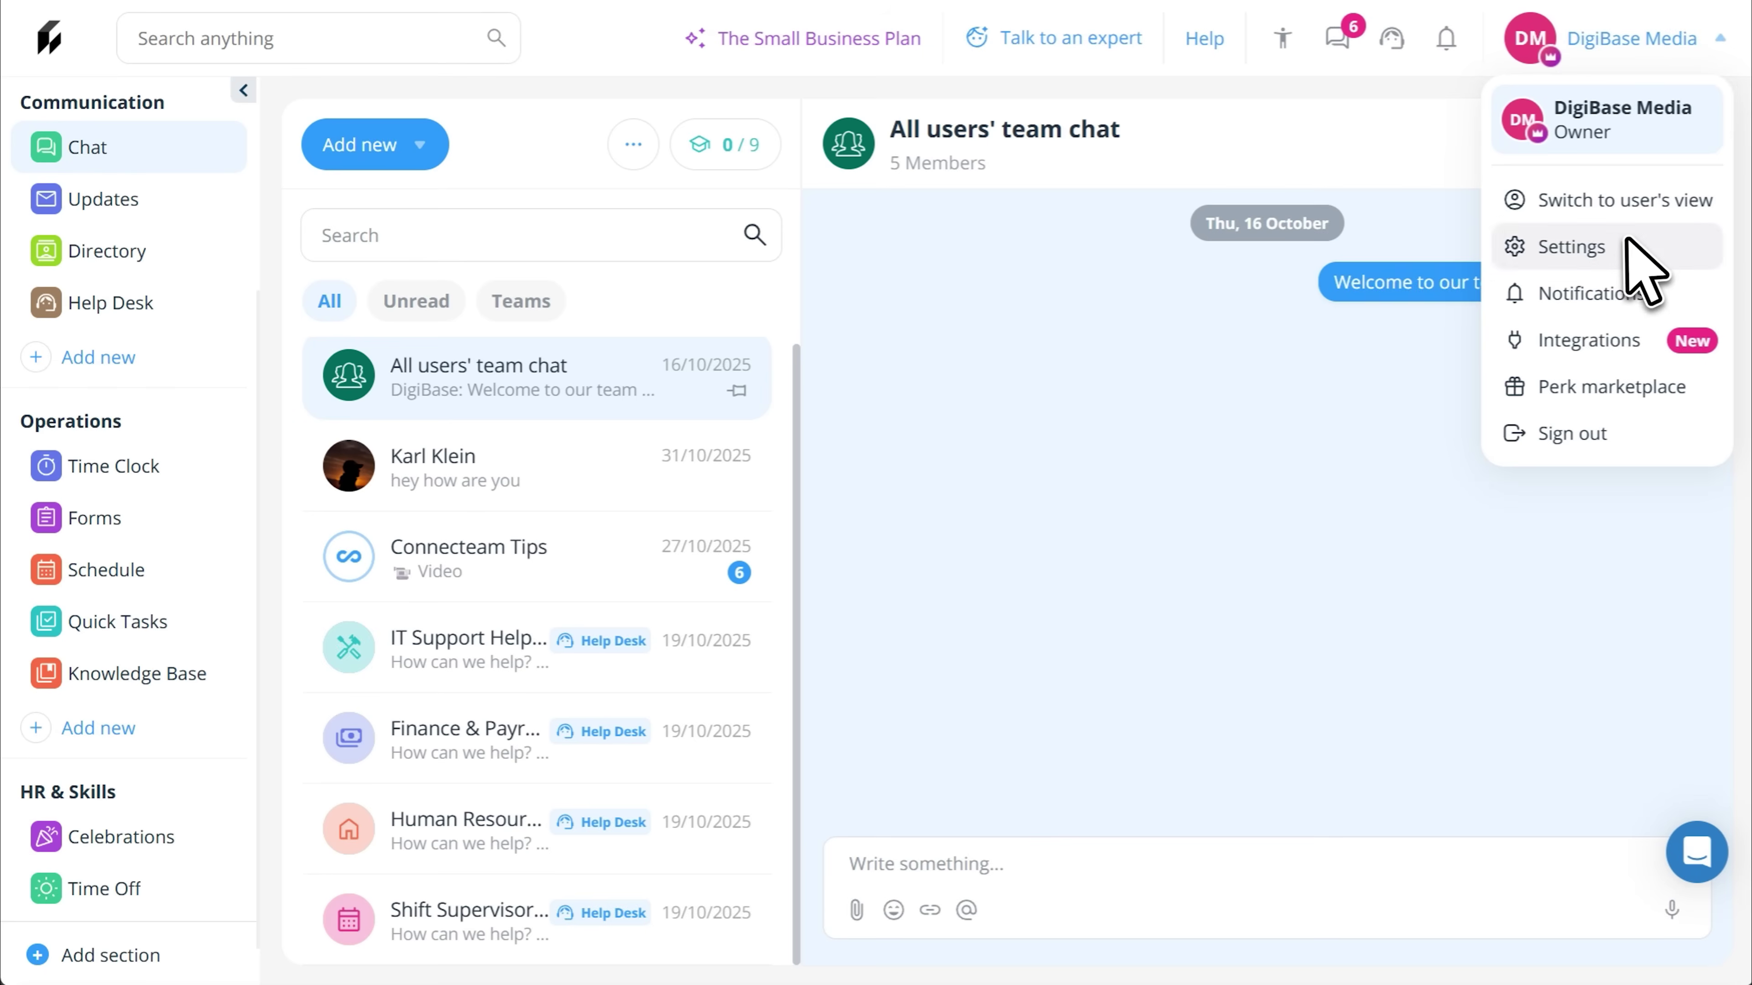
From Settings > AI Agents, recreate the agent on Data Base, name it ChatBot, and continue
left_click(1628, 242)
left_click(59, 408)
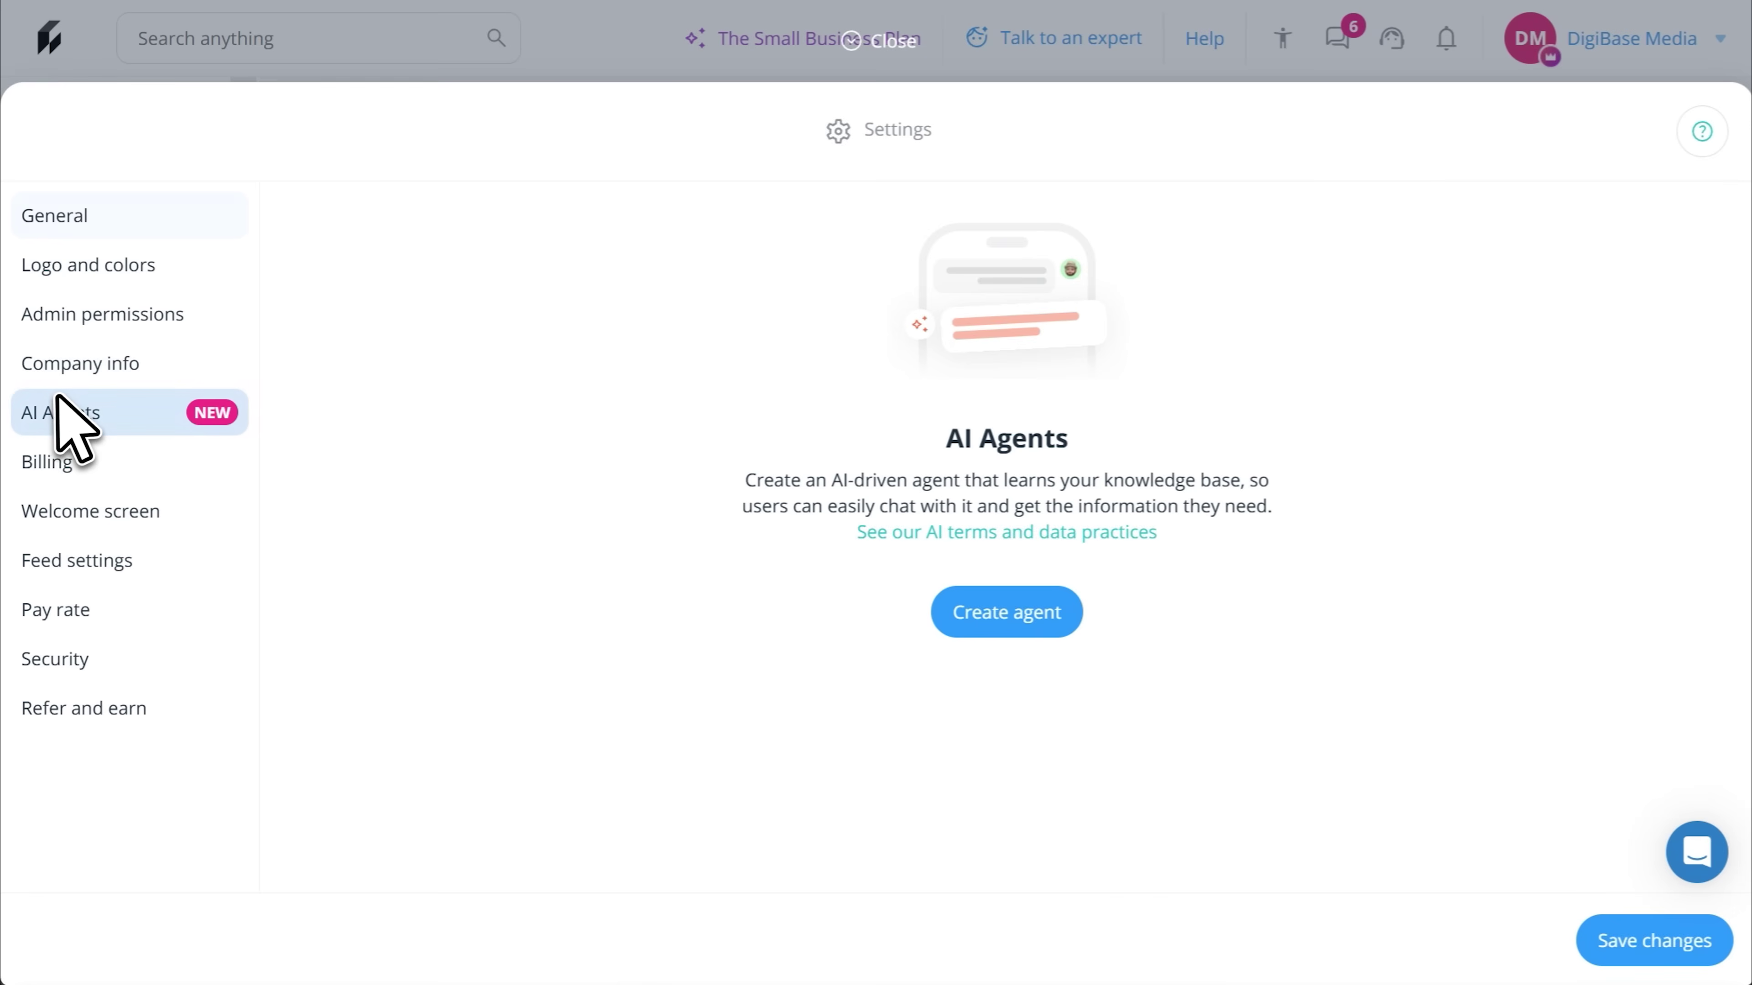
left_click(983, 617)
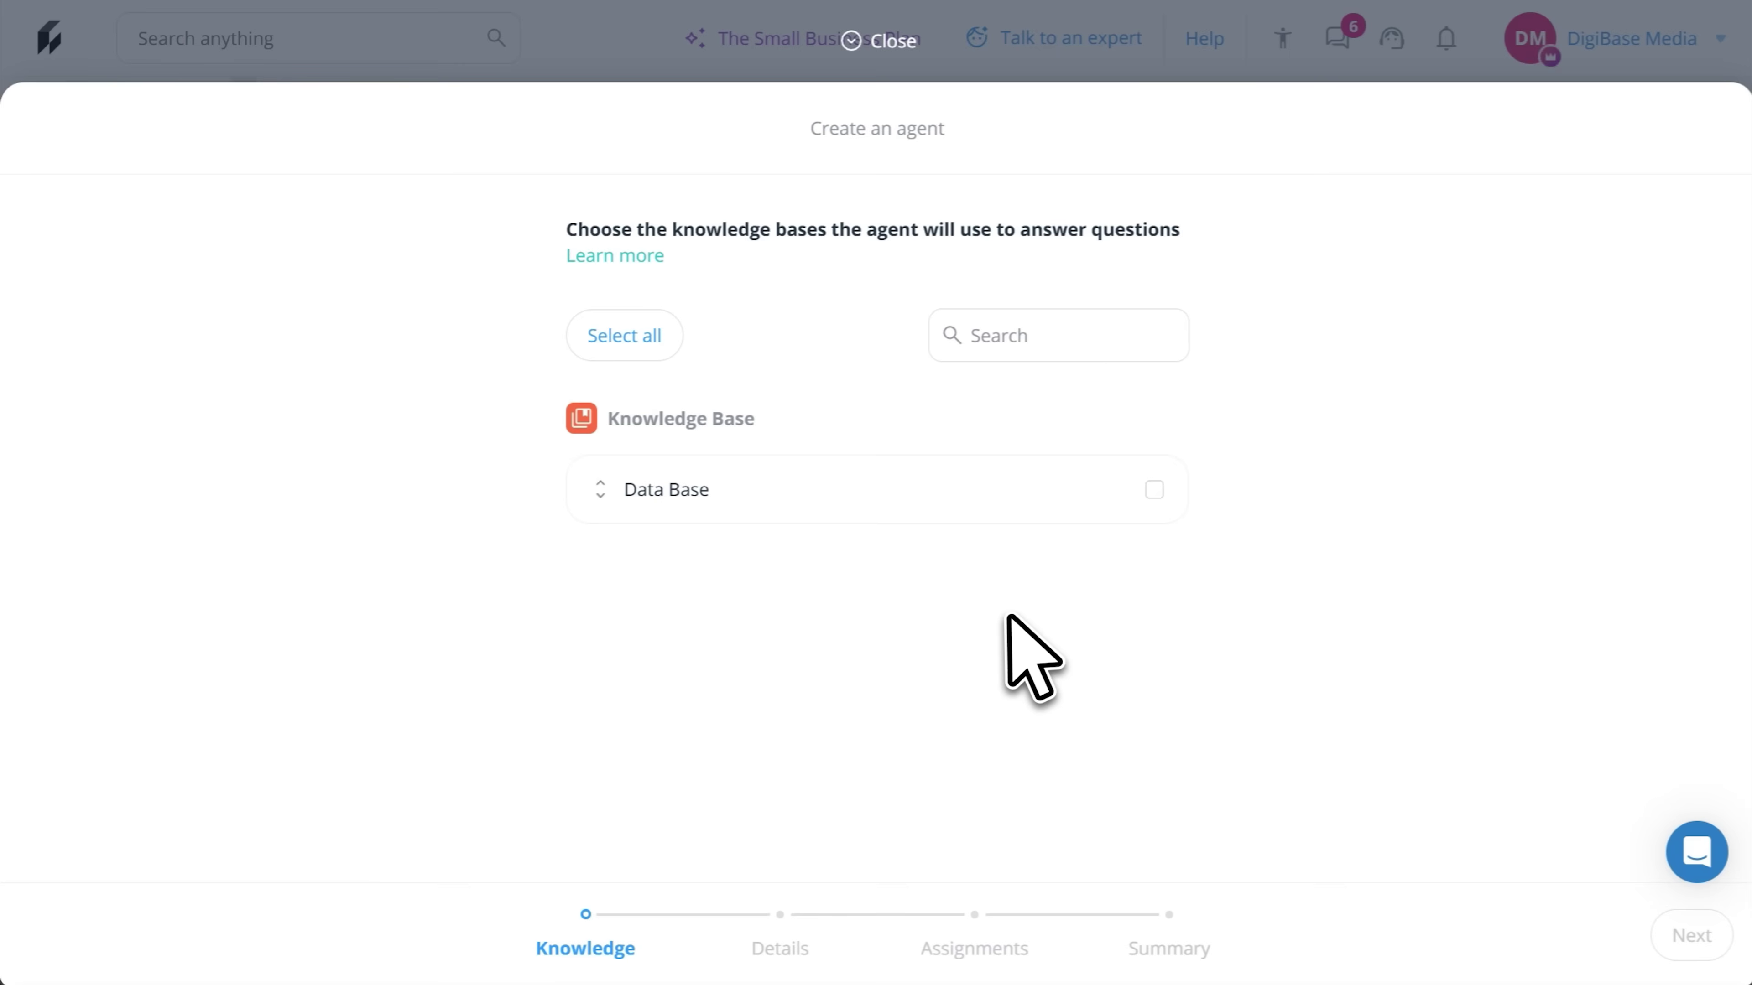
left_click(1153, 490)
key("Return")
type("ChatBot")
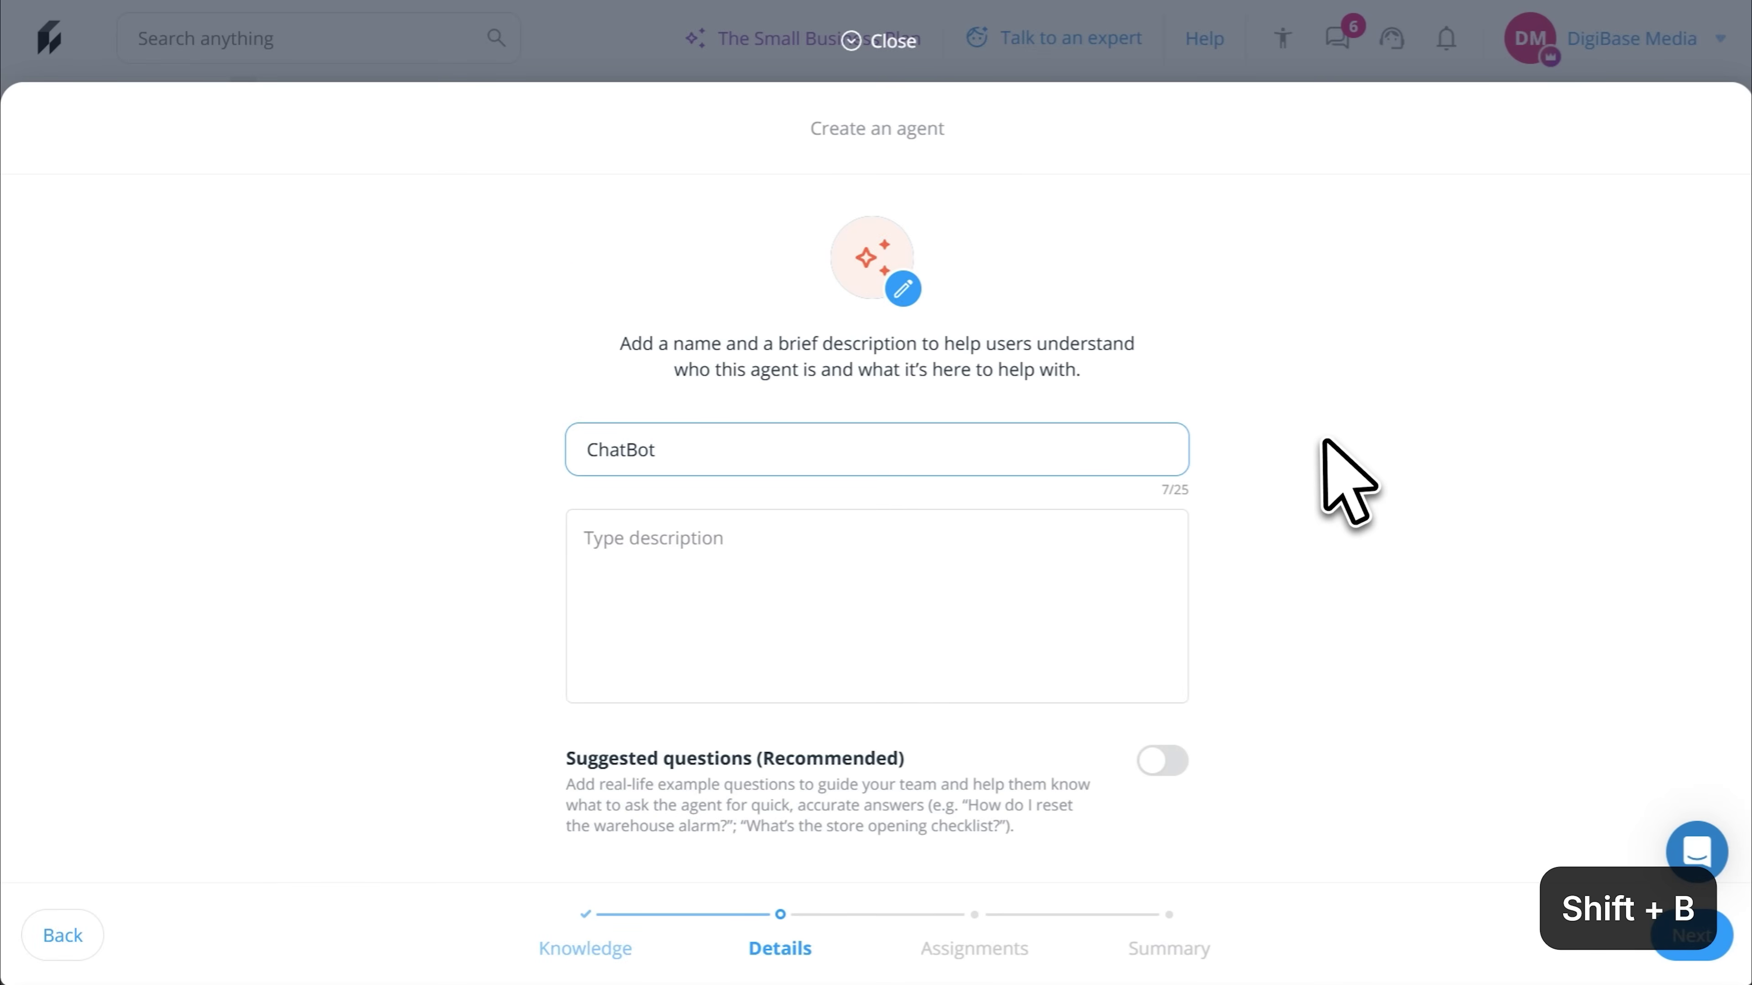
left_click(1691, 935)
scroll(1476, 759, "down", 4)
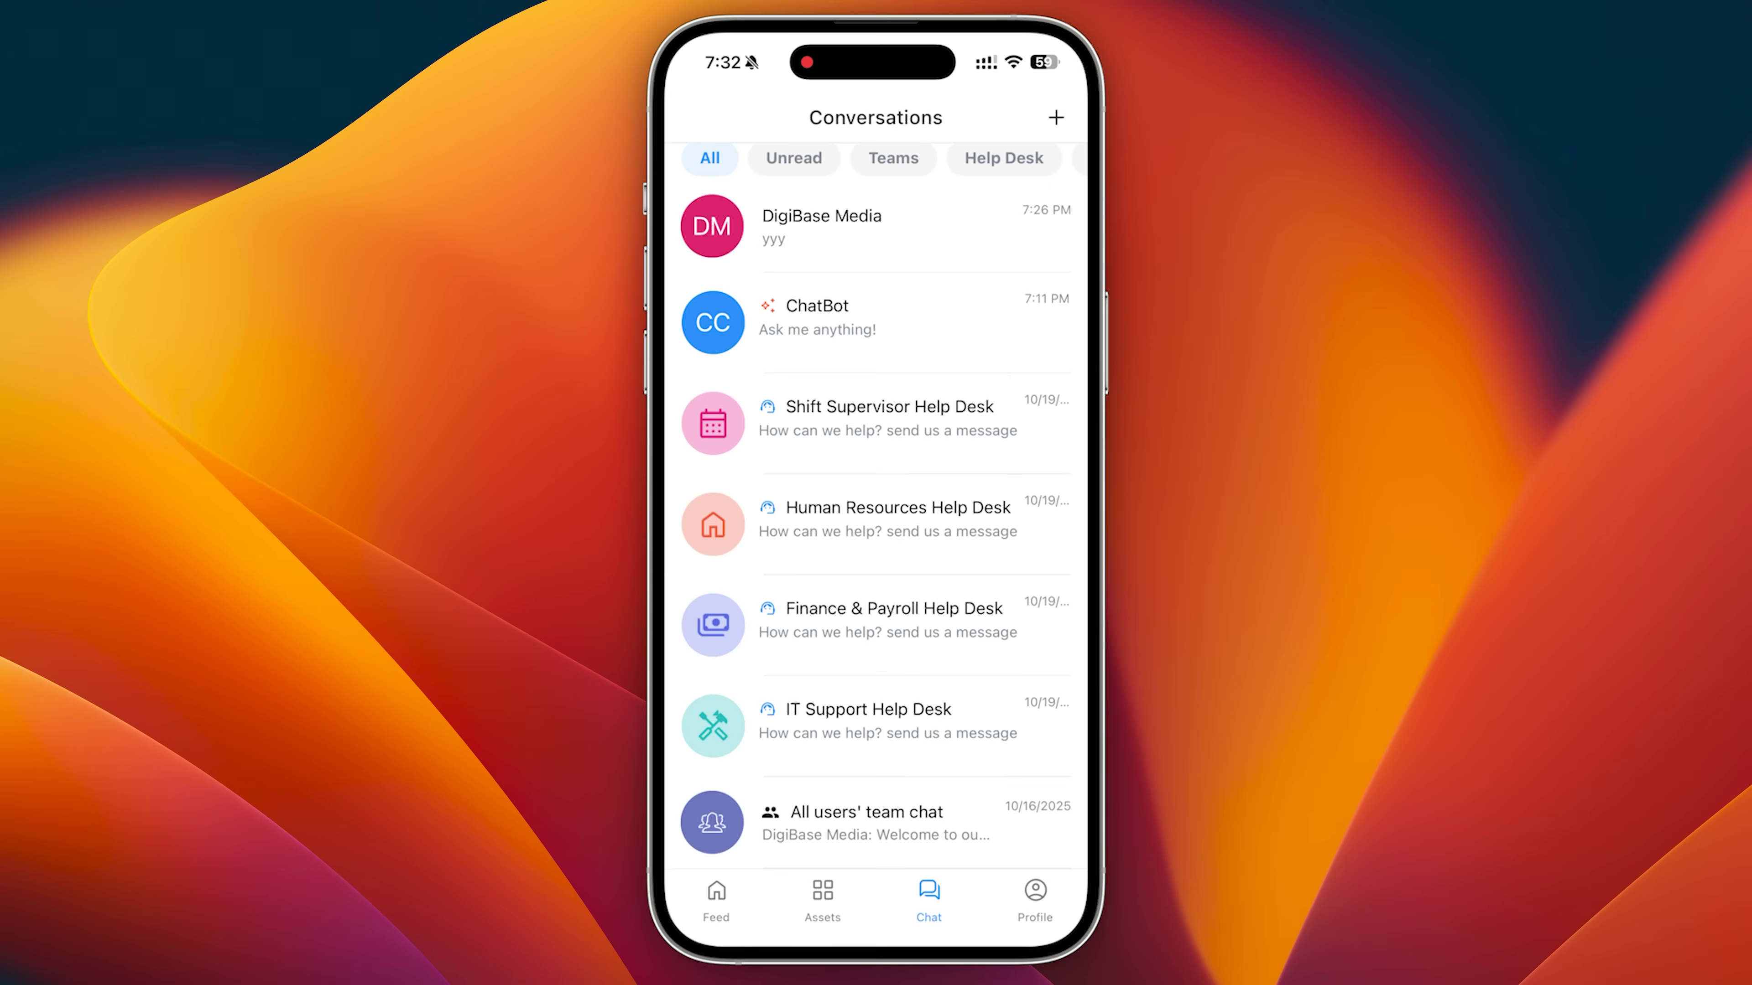
Ask the ChatBot agent 'What are the safety protocols?' in the mobile app
left_click(817, 318)
left_click(841, 875)
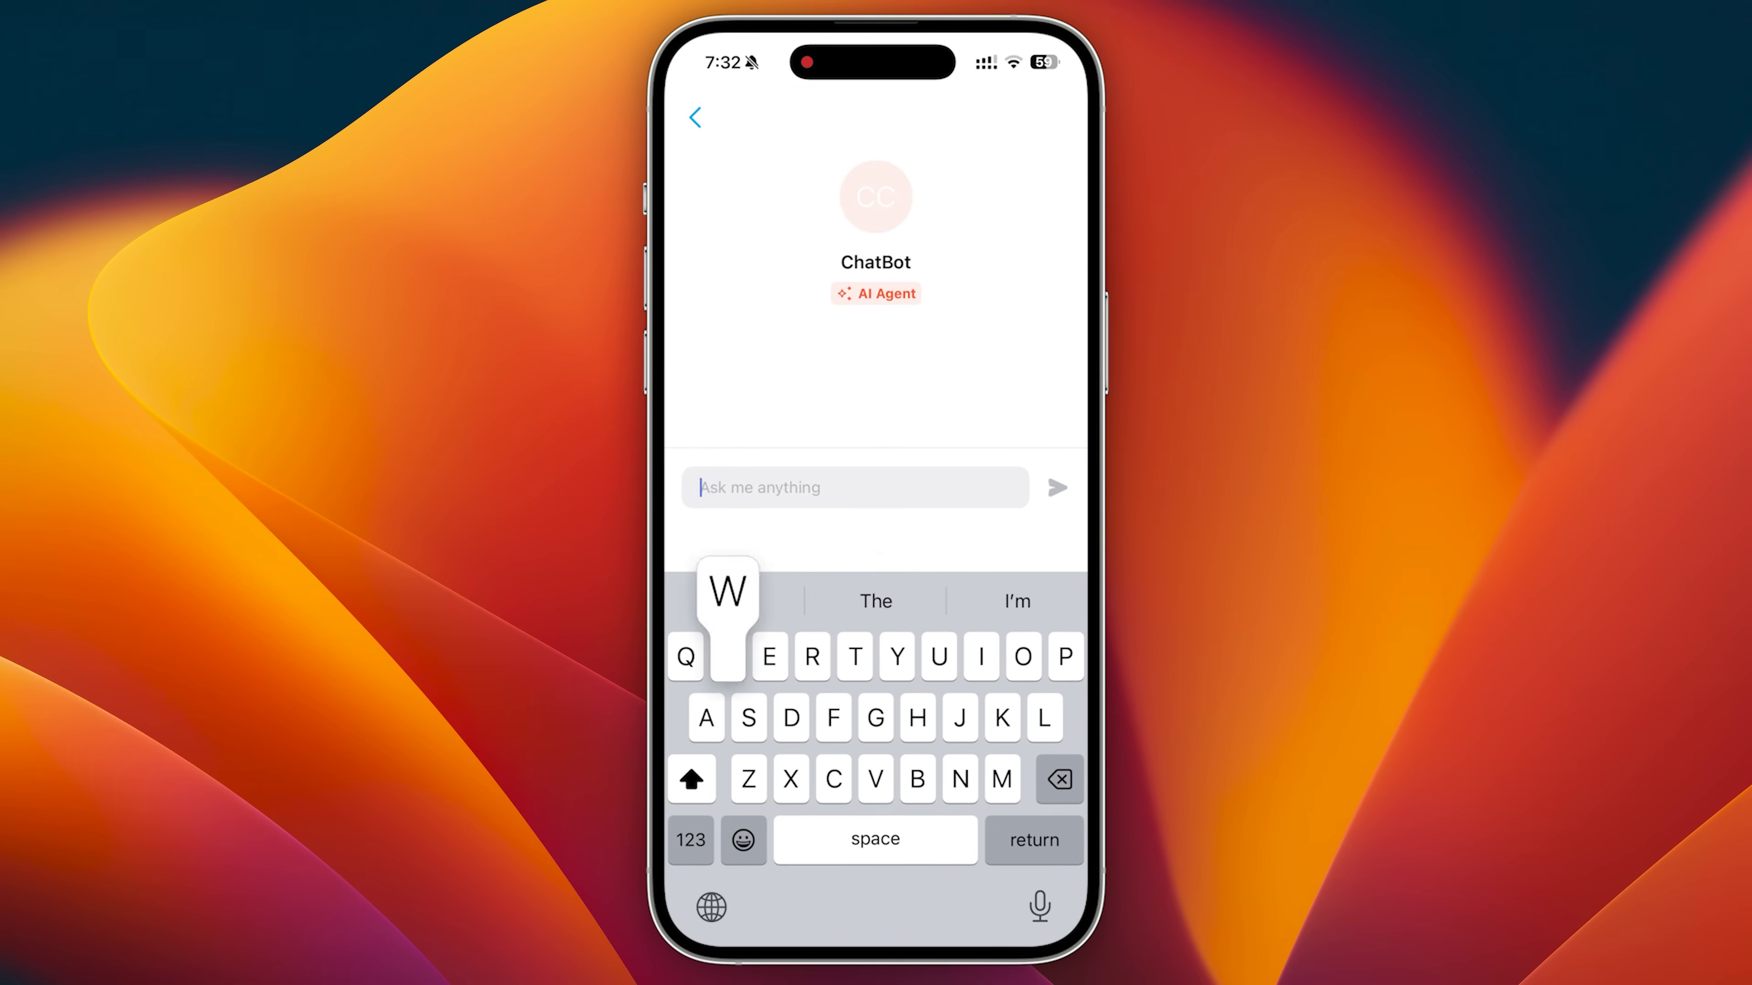
type("What are the safety protocols?")
key("Return")
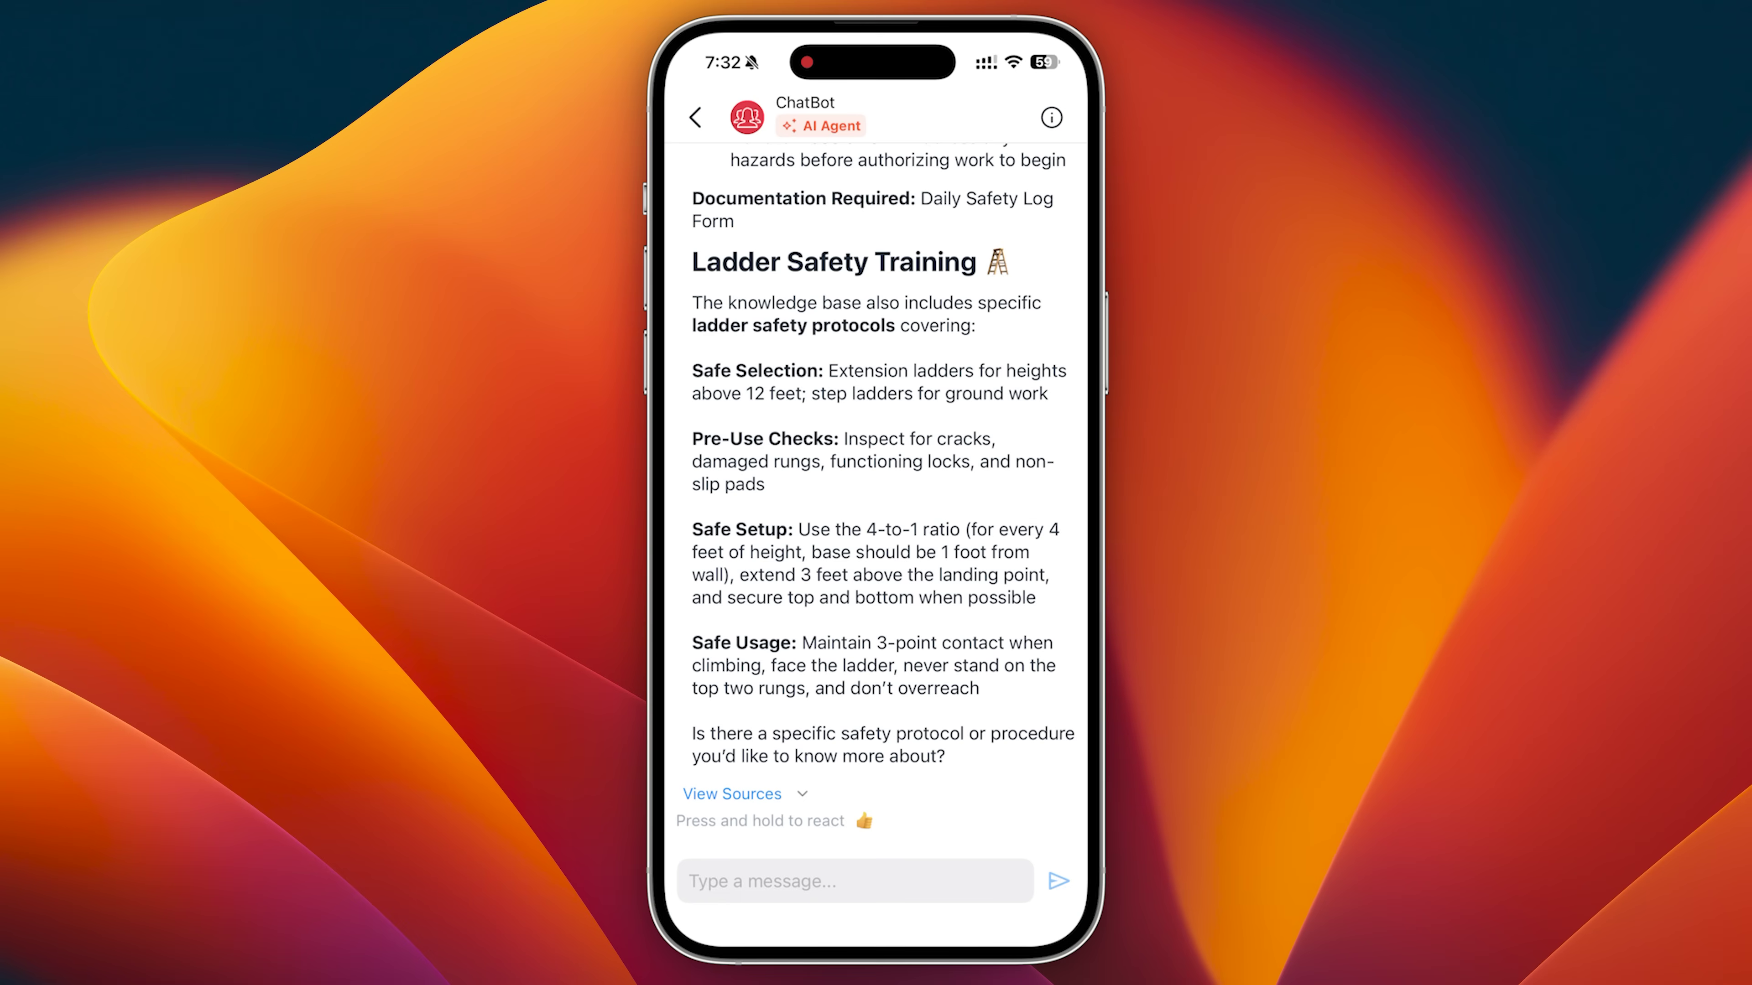
Check the sources cited in the ChatBot's answer, then close the sources list
left_click(732, 793)
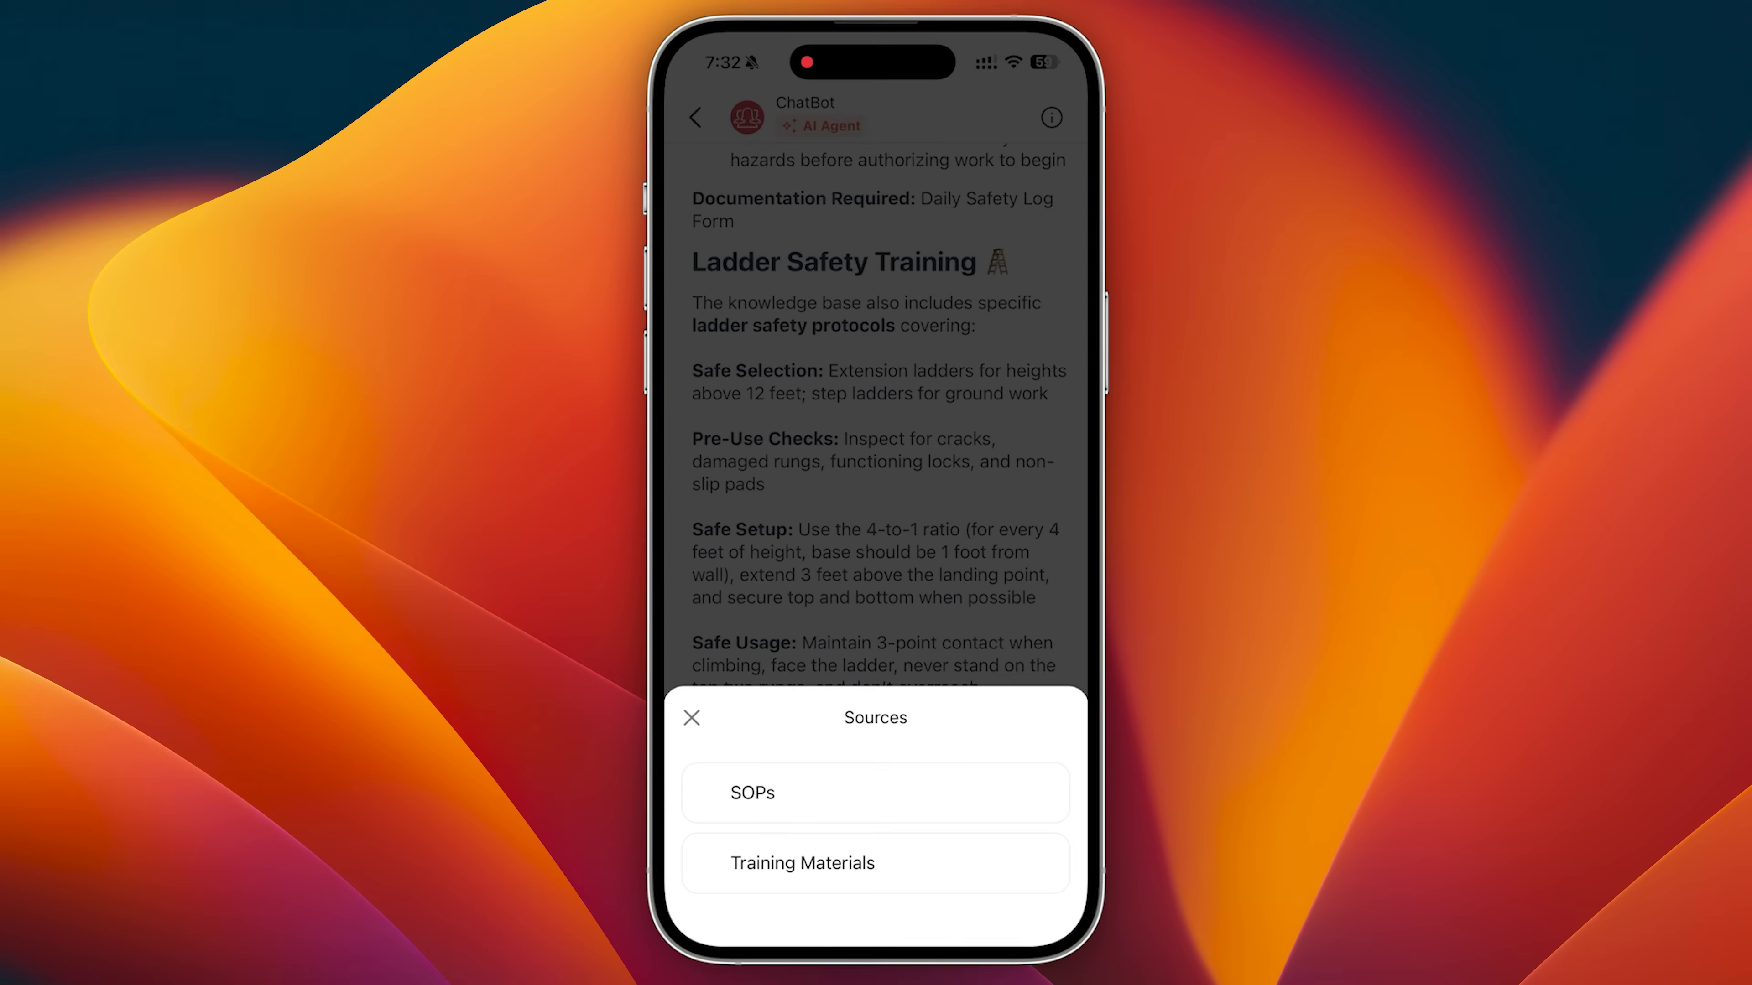
left_click(691, 718)
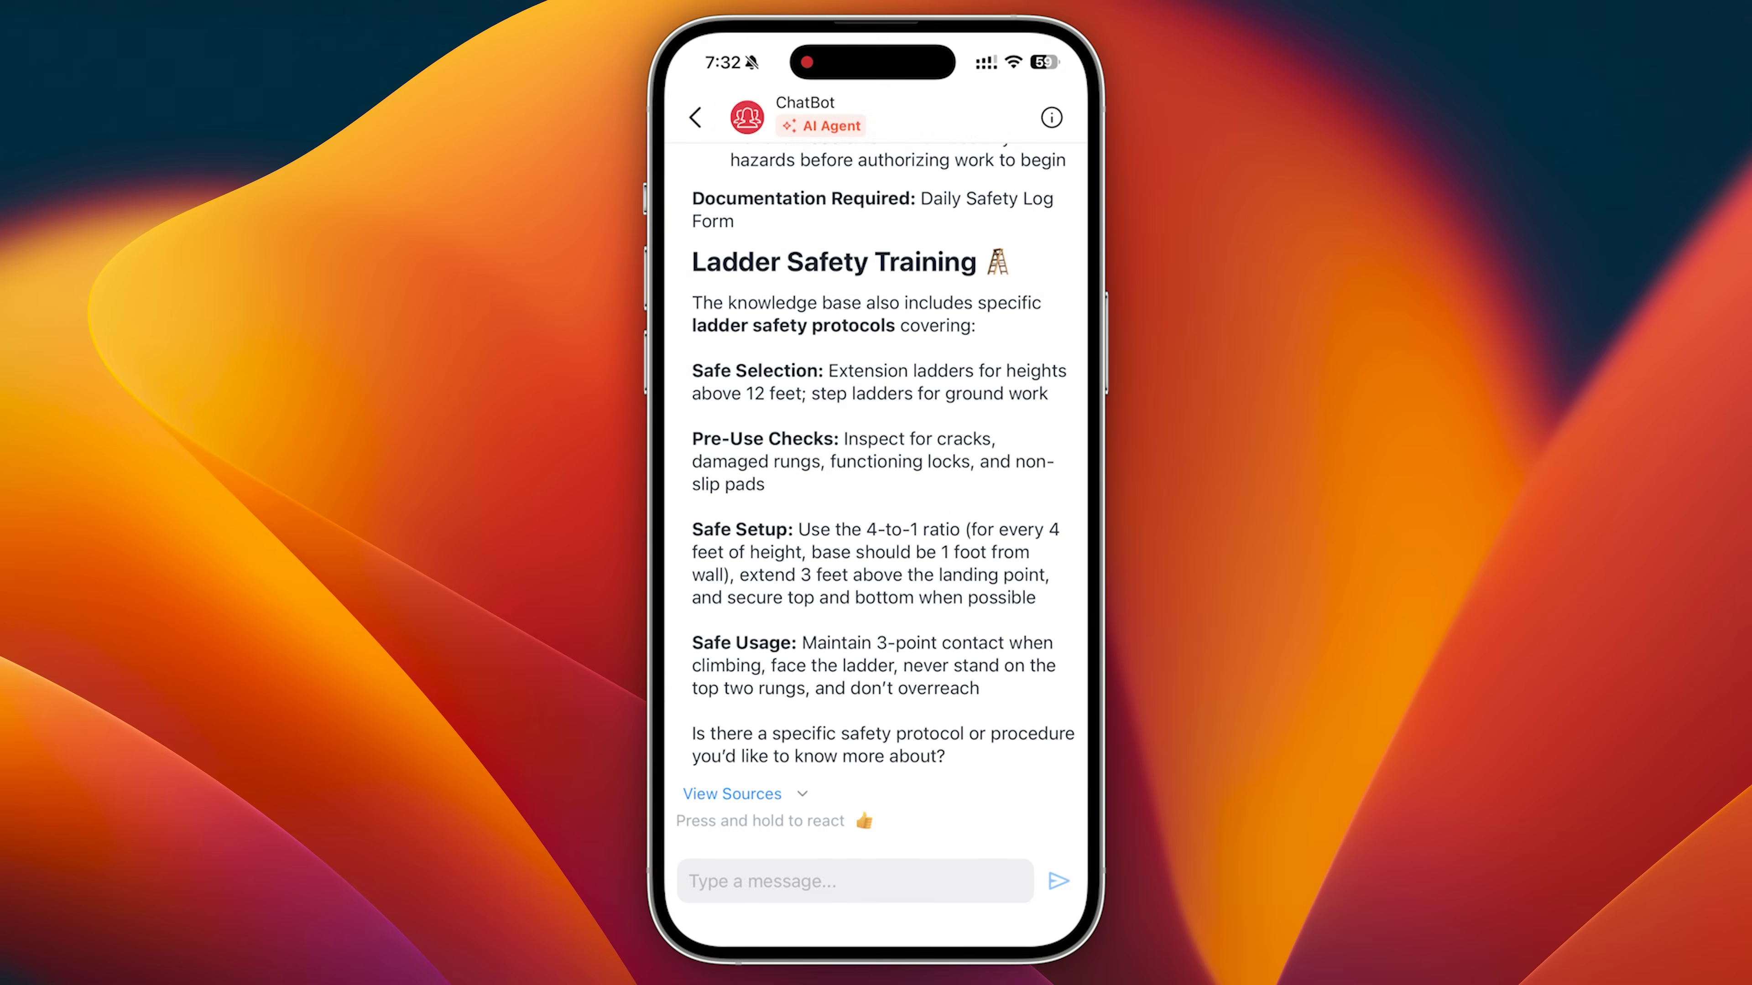
scroll(882, 462, "up", 5)
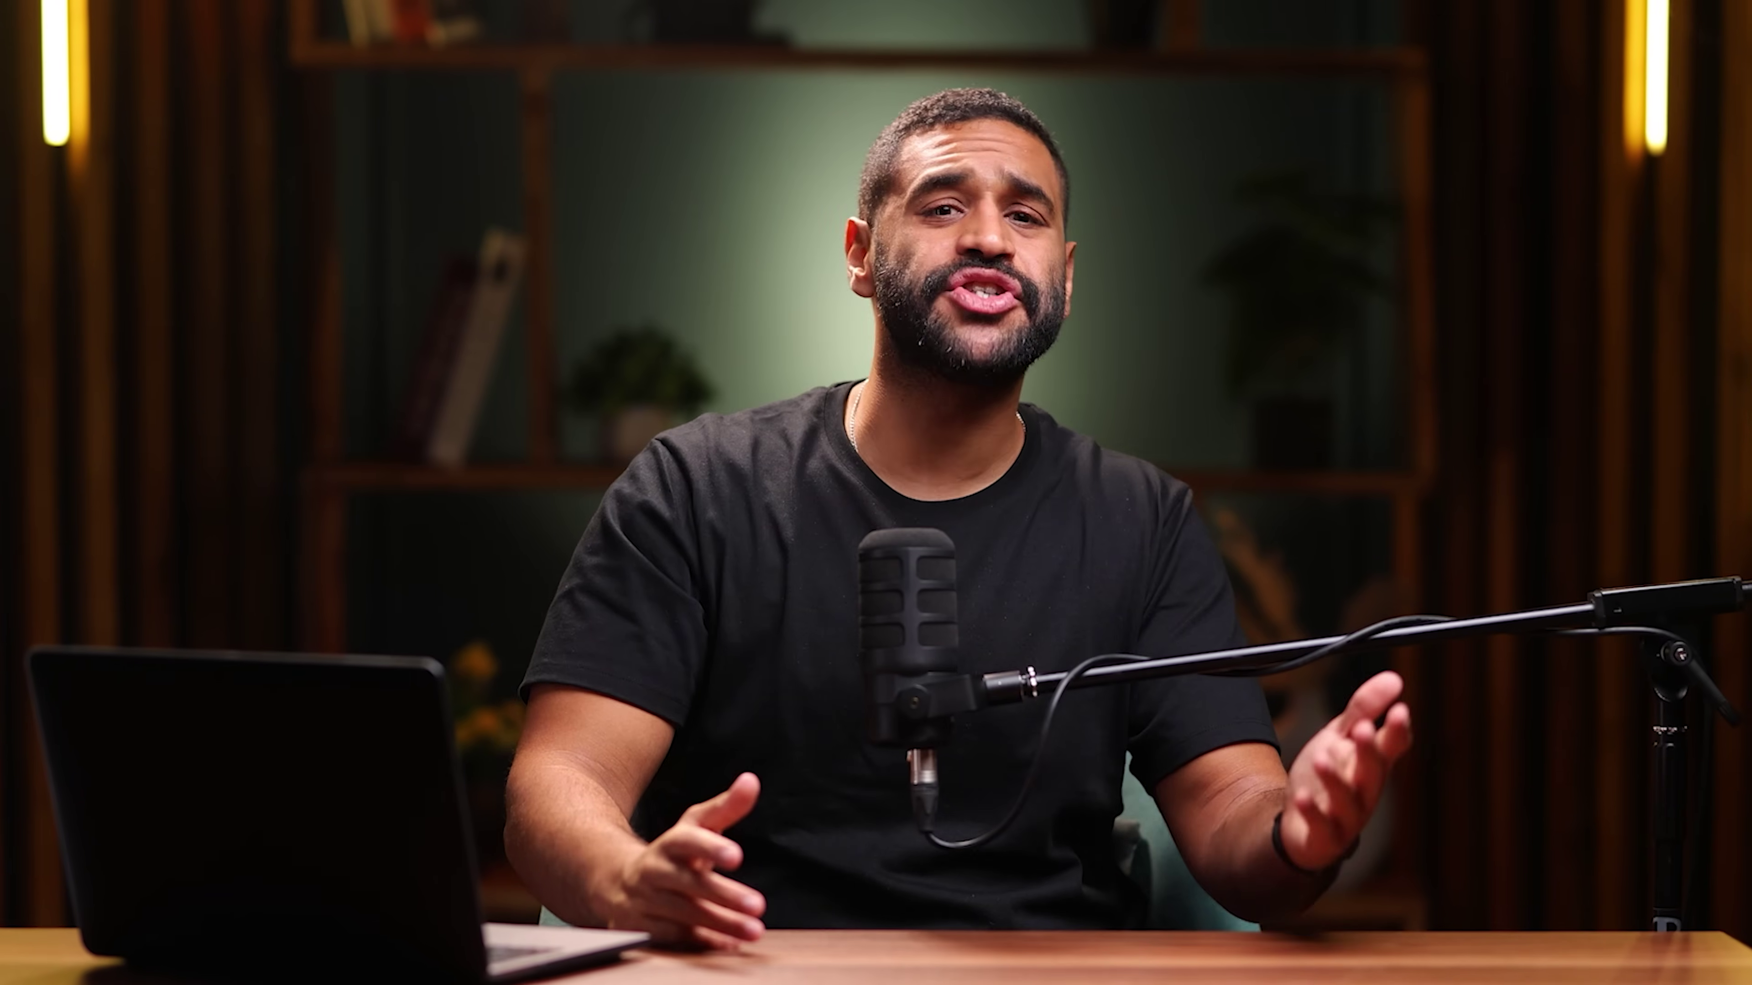